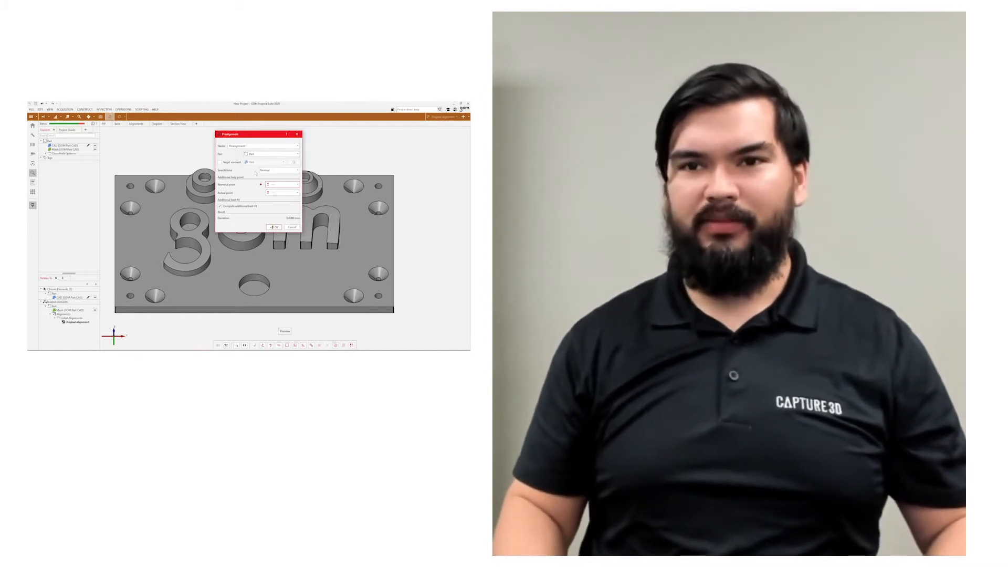
Compute the prealignment with the search time set to Short.
{"action": "left_click", "coordinate": [276, 171]}
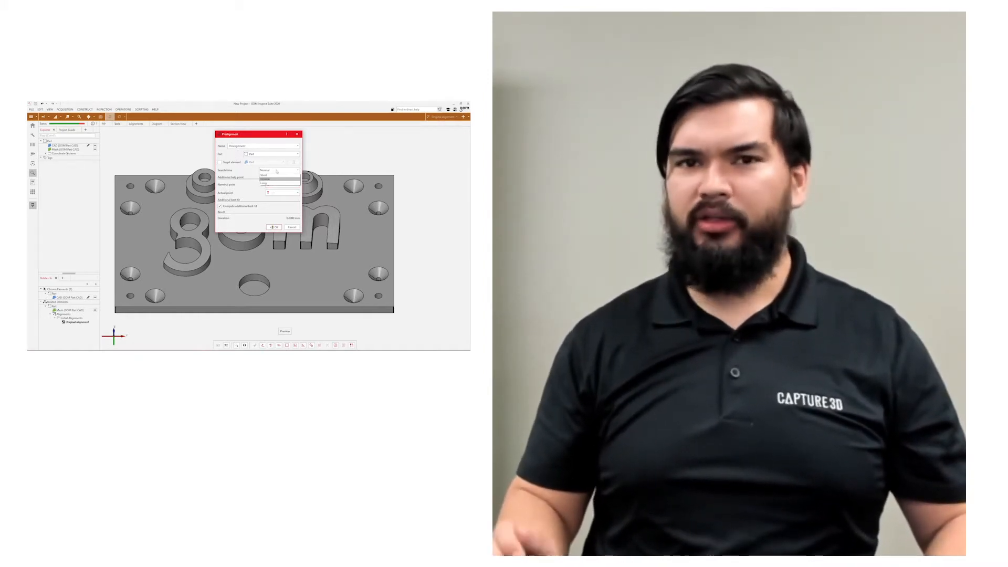
{"action": "left_click", "coordinate": [264, 174]}
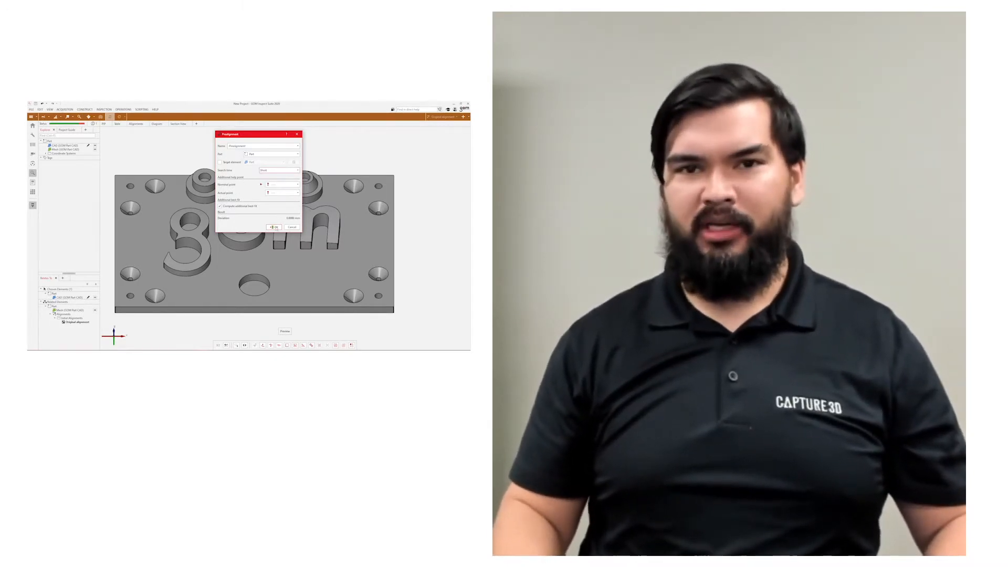
{"action": "left_click", "coordinate": [274, 227]}
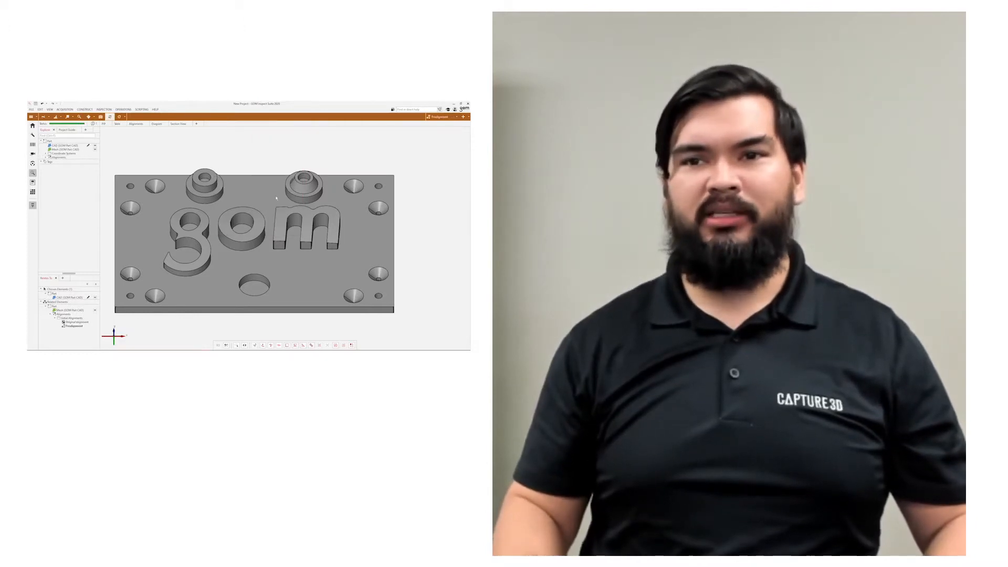
Create a surface comparison on the CAD with a manual upper tolerance limit of 0.2 mm.
{"action": "left_click", "coordinate": [48, 117]}
{"action": "left_click", "coordinate": [62, 125]}
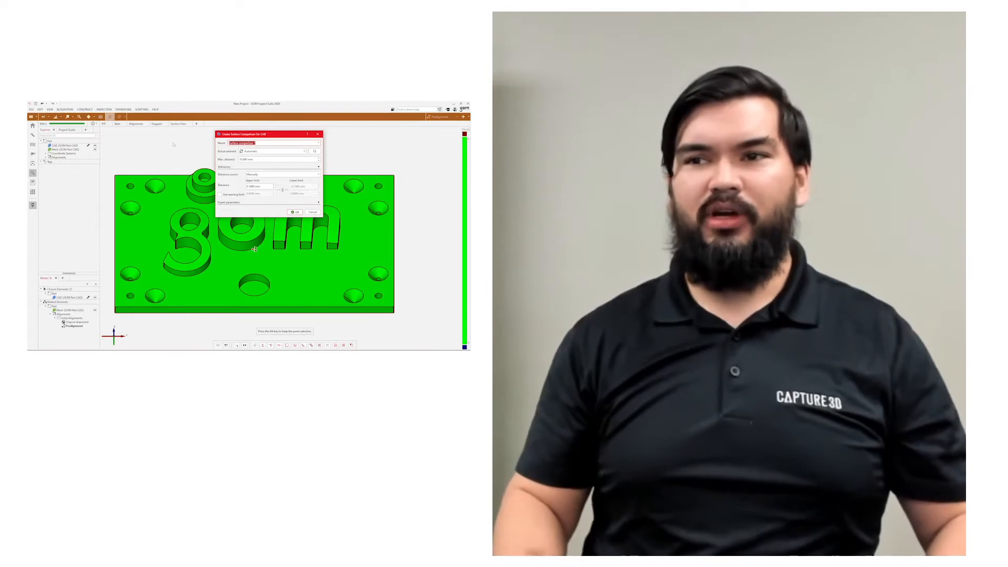
{"action": "left_click", "coordinate": [272, 151]}
{"action": "left_click", "coordinate": [270, 165]}
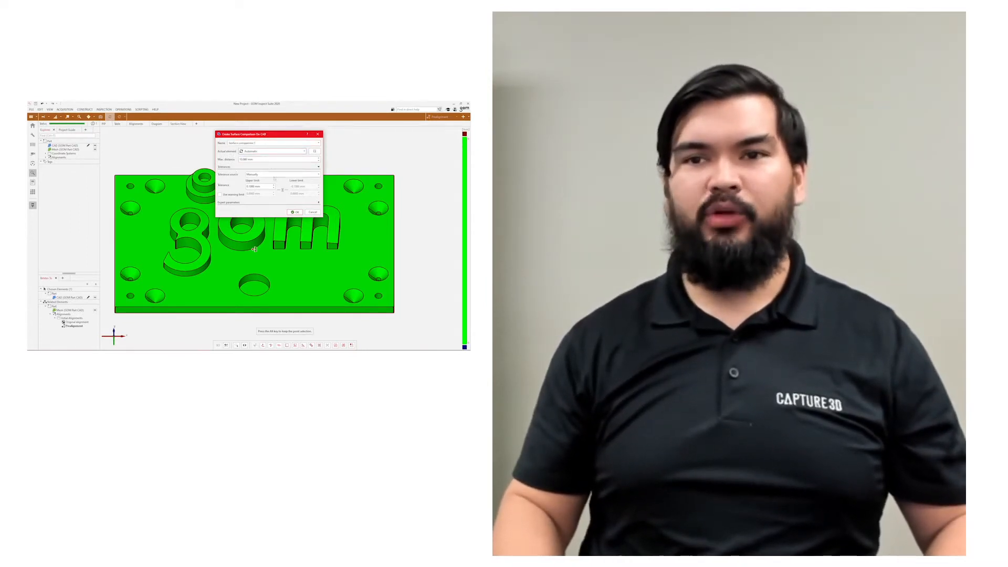
{"action": "left_click", "coordinate": [311, 174]}
{"action": "left_click", "coordinate": [269, 187]}
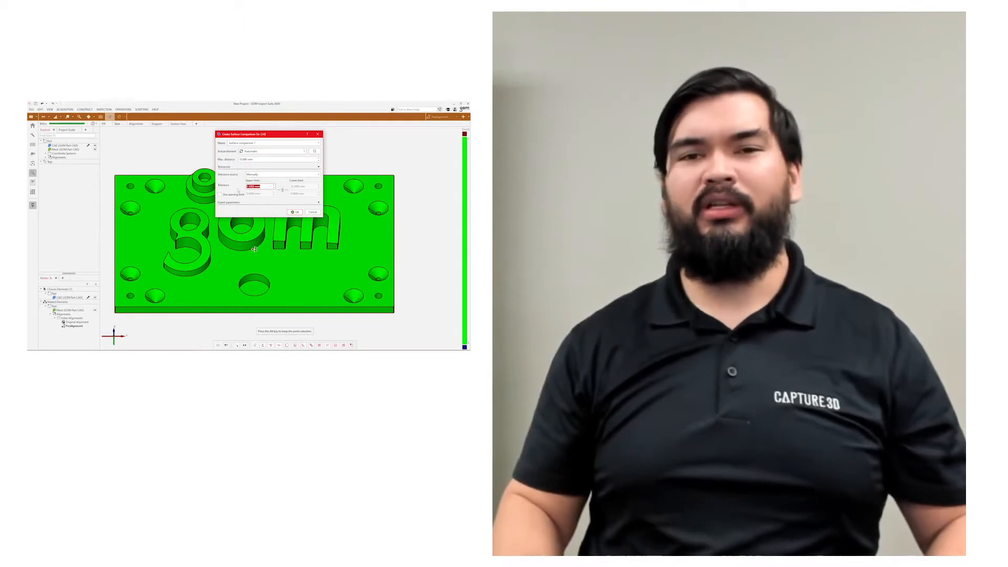
{"action": "type", "text": "0.2"}
{"action": "key", "text": "Return"}
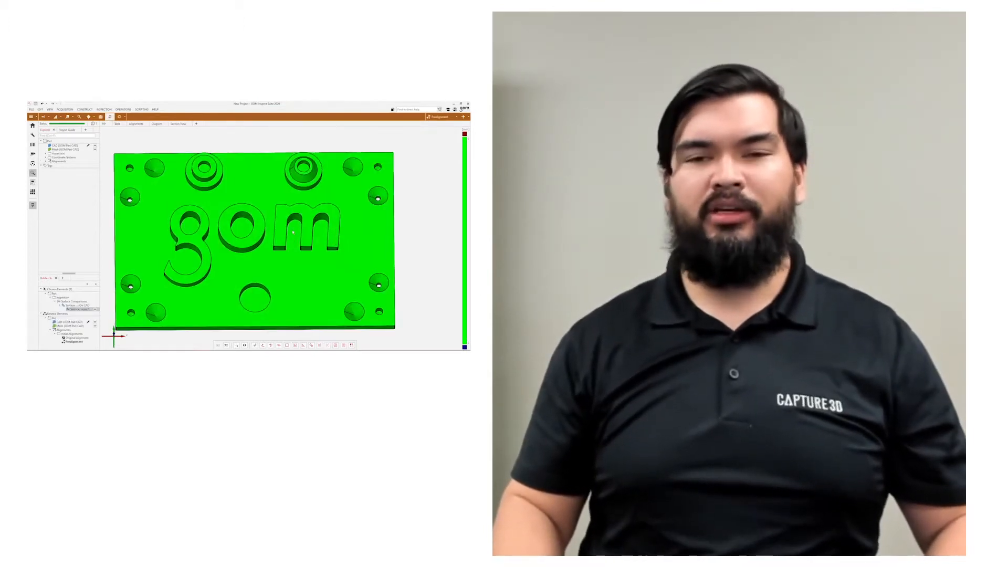
Place deviation labels at several points spread across the plate and its raised letters.
{"action": "left_click", "coordinate": [48, 117]}
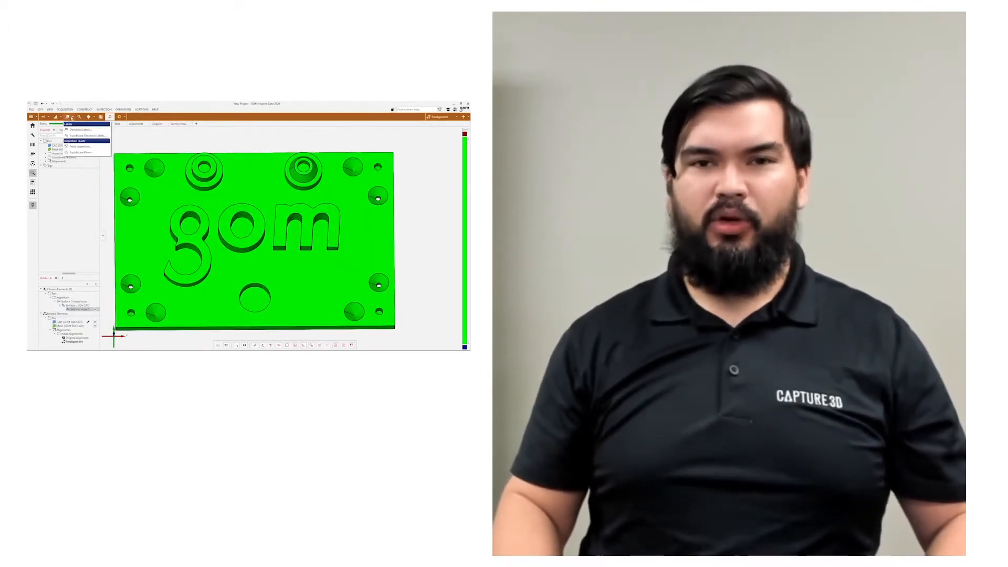
{"action": "left_click", "coordinate": [79, 132]}
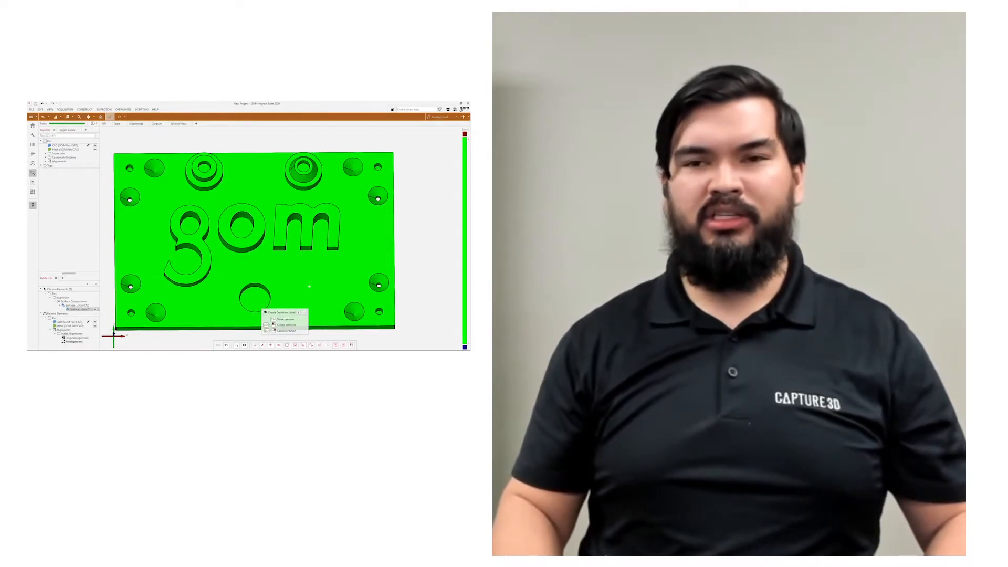
{"action": "left_click", "coordinate": [328, 275]}
{"action": "left_click", "coordinate": [181, 190]}
{"action": "left_click", "coordinate": [143, 235]}
{"action": "left_click", "coordinate": [169, 274]}
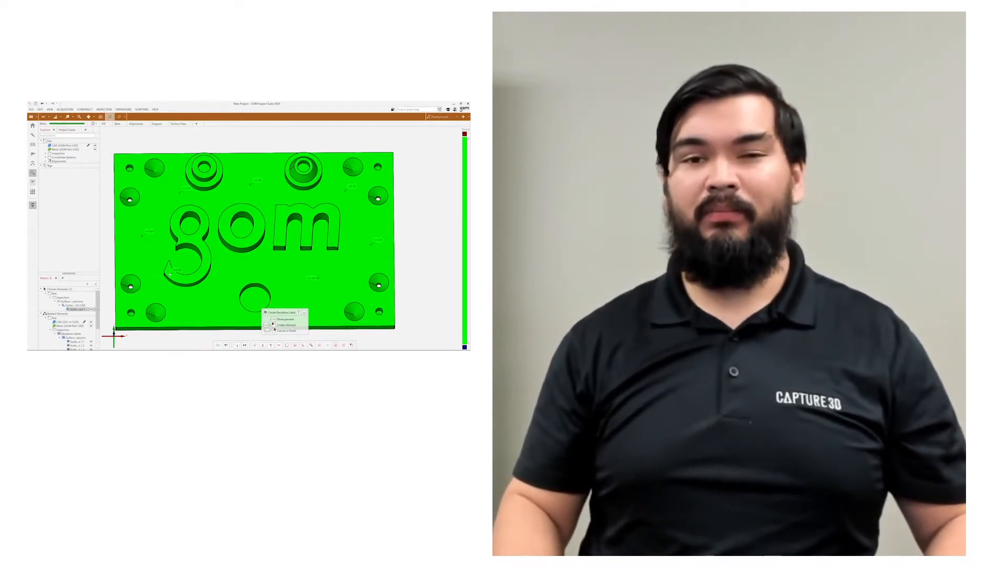
{"action": "right_click", "coordinate": [306, 264]}
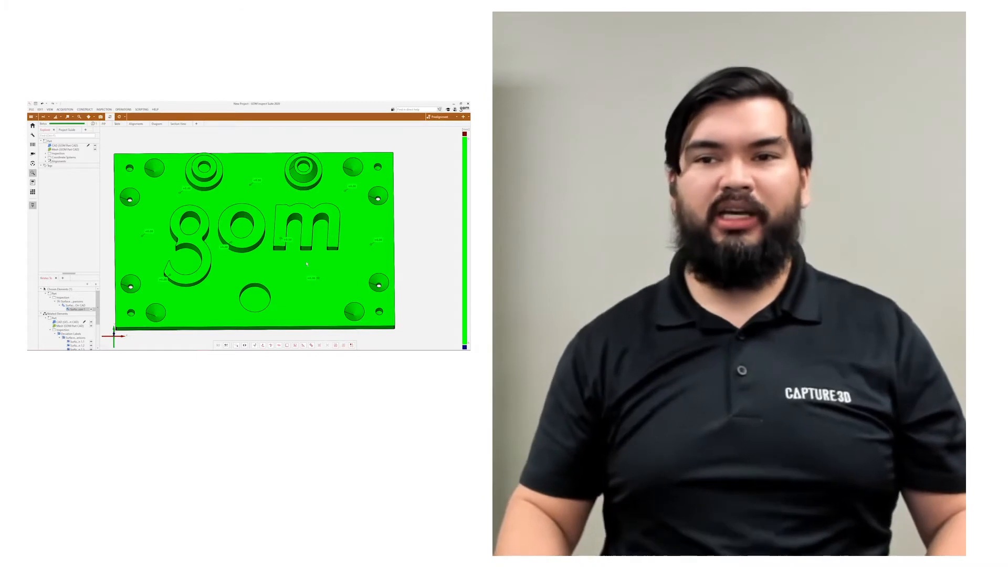
Create a minimum and a maximum deviation label for the entire surface comparison.
{"action": "left_click", "coordinate": [104, 110]}
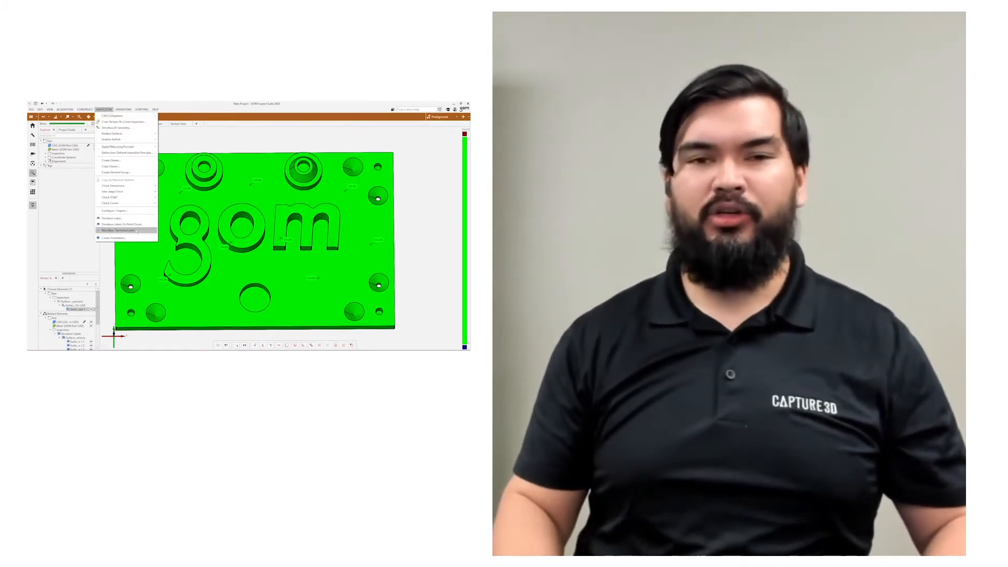
{"action": "left_click", "coordinate": [126, 230]}
{"action": "left_click", "coordinate": [272, 152]}
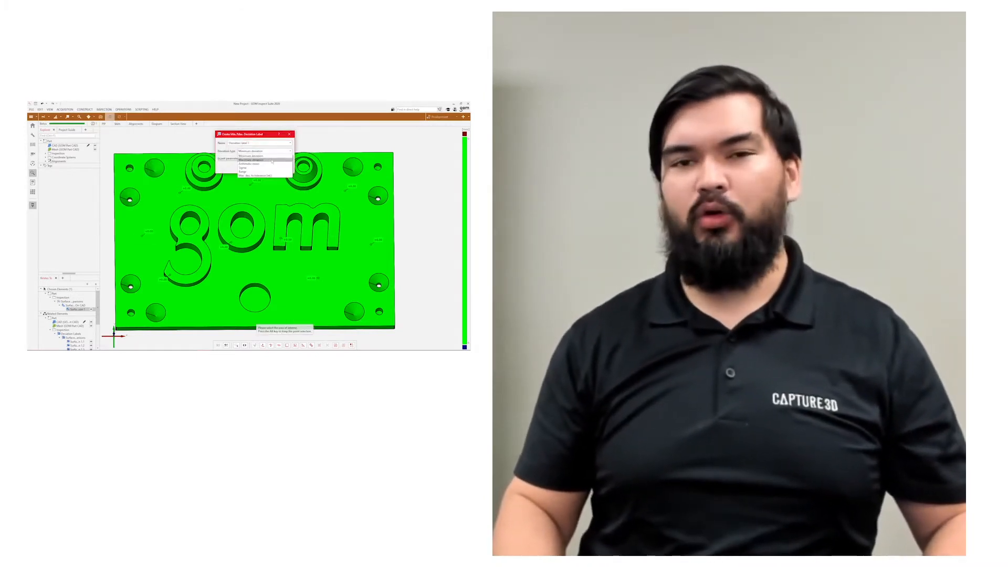
{"action": "left_click", "coordinate": [273, 157]}
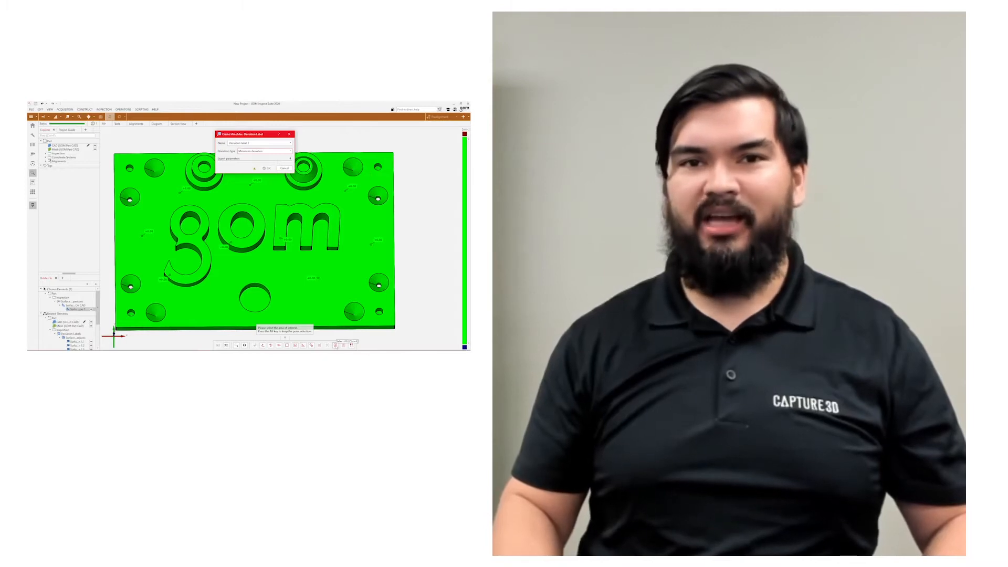
{"action": "left_click", "coordinate": [271, 169]}
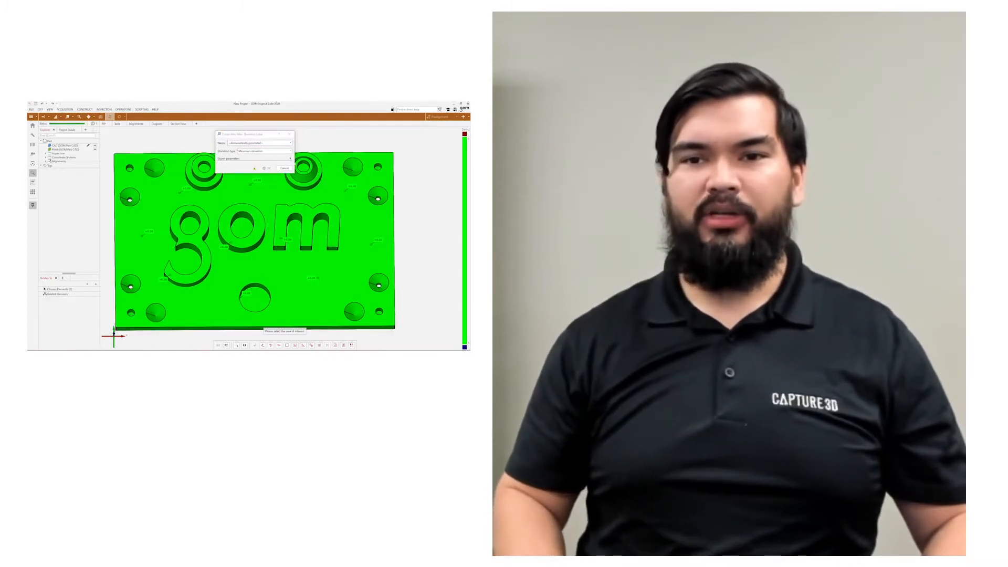
{"action": "left_click", "coordinate": [287, 152]}
{"action": "left_click", "coordinate": [262, 161]}
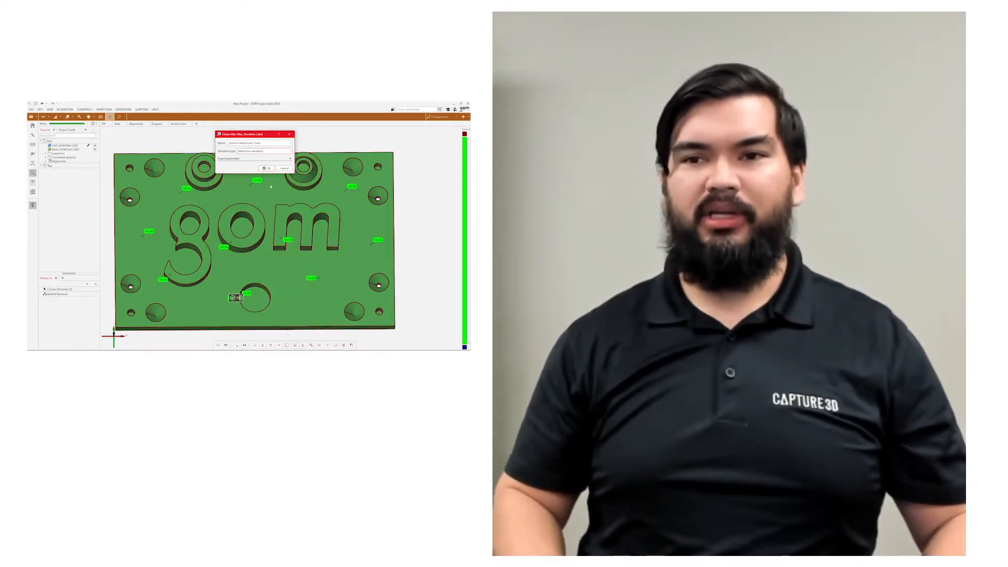
{"action": "key", "text": "Return"}
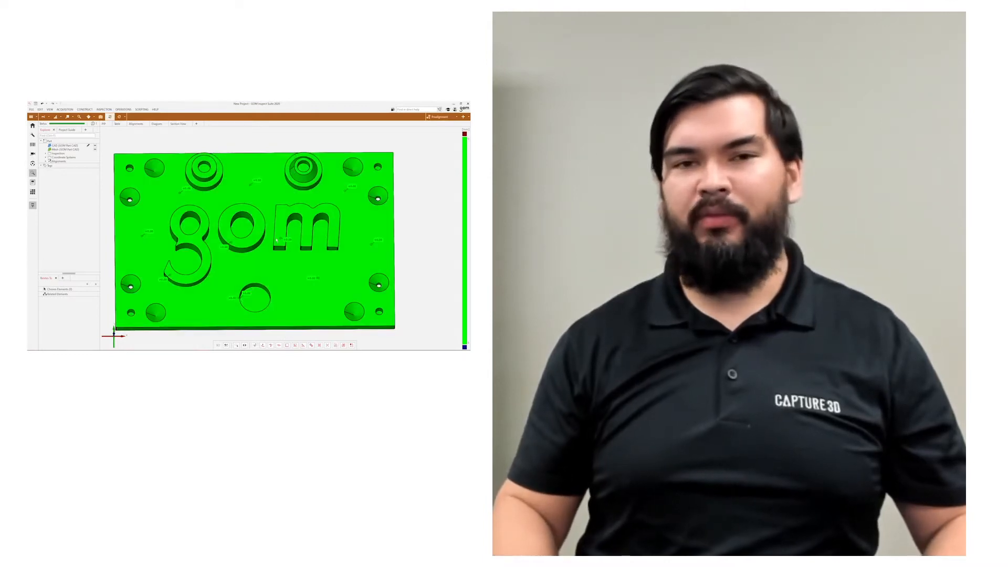
Tilt the plate to show its front edge and create a report page titled "Surface Comparison".
{"action": "left_click_drag", "start_coordinate": [114, 331], "coordinate": [111, 200]}
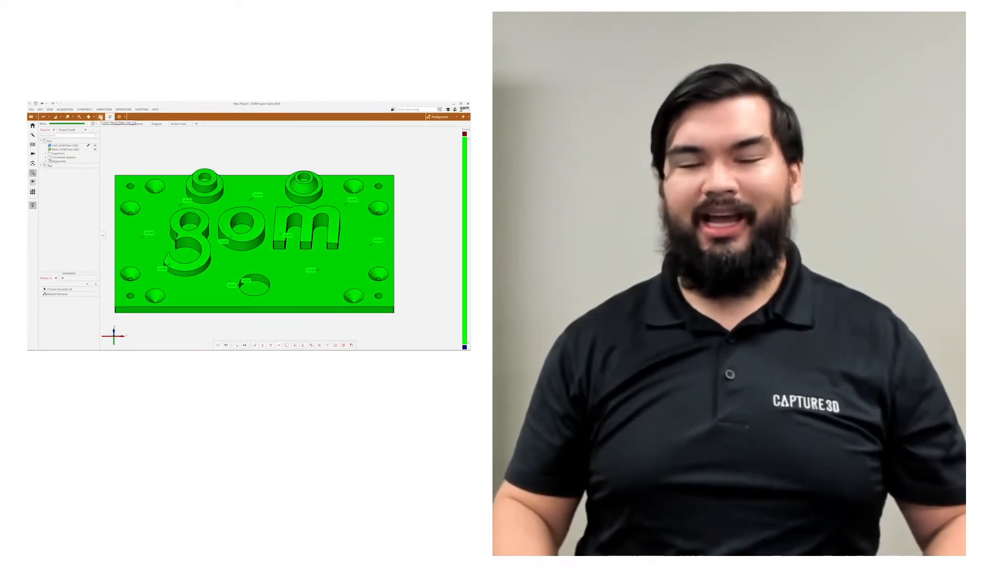
{"action": "left_click", "coordinate": [101, 117]}
{"action": "type", "text": "Surface Comparison"}
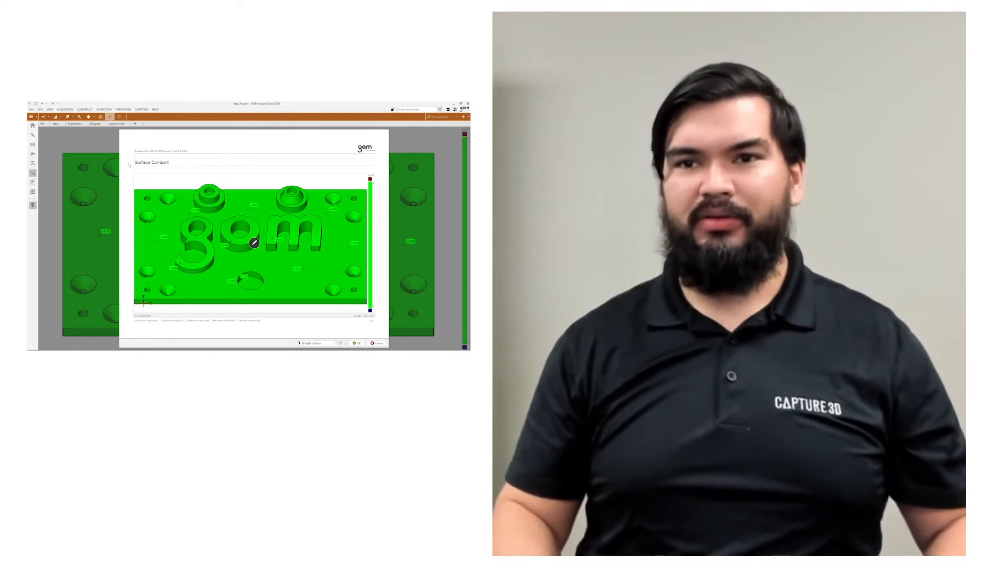
{"action": "left_click", "coordinate": [356, 343]}
Examine the surface comparison and deviation labels listed among the part's inspection elements.
{"action": "left_click", "coordinate": [41, 166]}
{"action": "left_click", "coordinate": [45, 153]}
{"action": "left_click", "coordinate": [50, 162]}
{"action": "left_click", "coordinate": [55, 166]}
{"action": "left_click", "coordinate": [55, 165]}
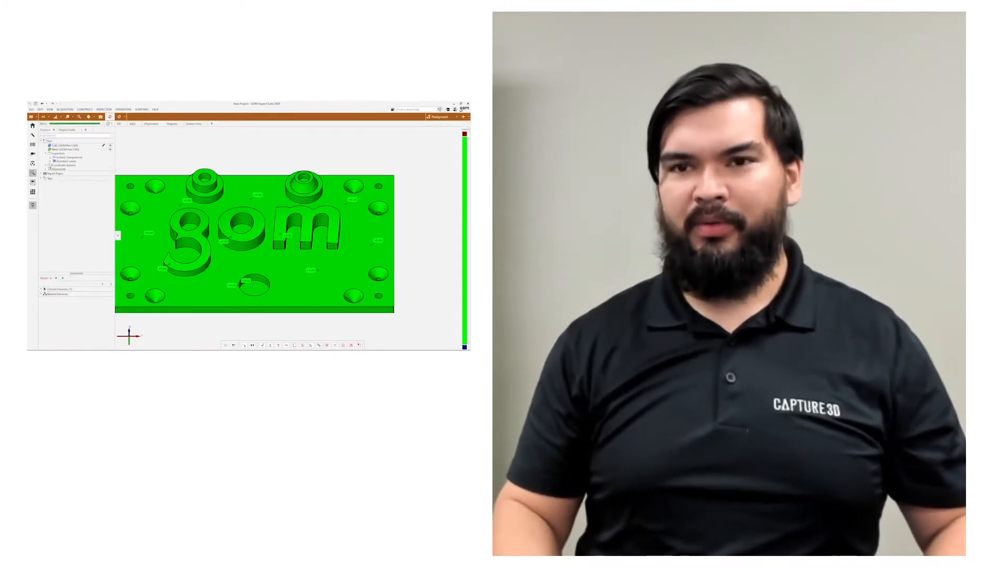
{"action": "left_click", "coordinate": [50, 161]}
{"action": "left_click", "coordinate": [46, 154]}
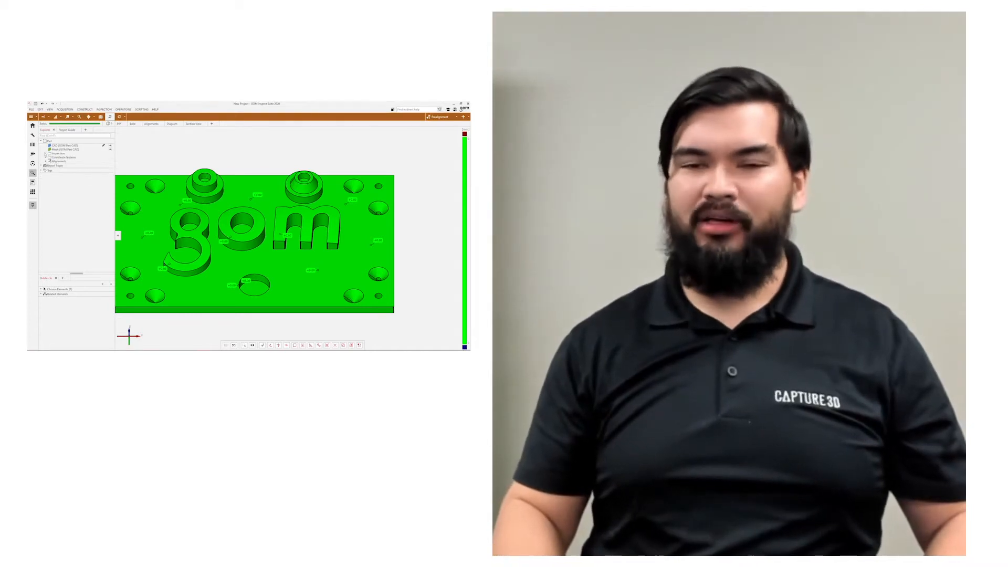
Display only the CAD body and create an inspection section on it along Plane X at 0.00 mm.
{"action": "left_click_drag", "start_coordinate": [68, 145], "coordinate": [216, 143]}
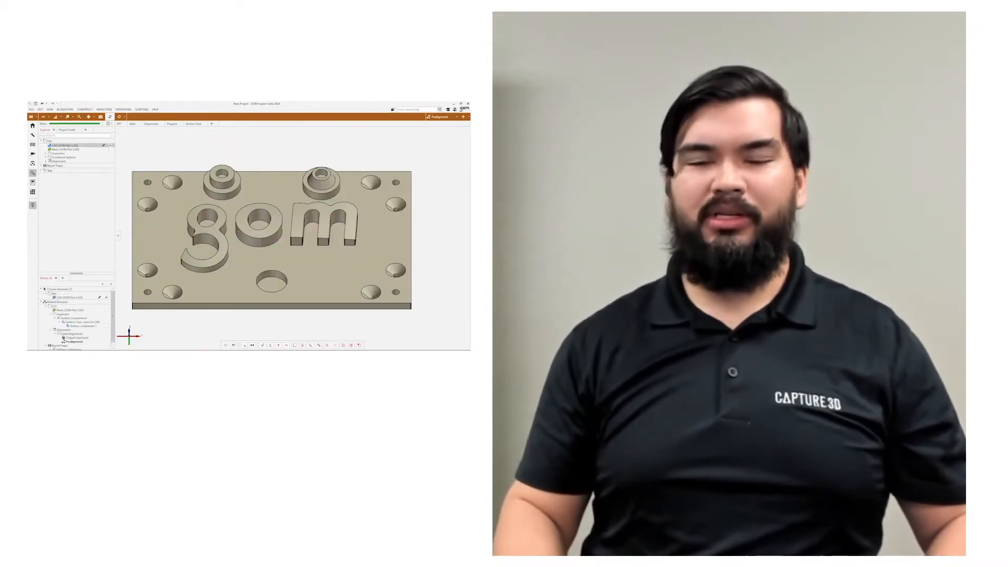
{"action": "left_click", "coordinate": [41, 142]}
{"action": "left_click", "coordinate": [56, 117]}
{"action": "left_click", "coordinate": [65, 126]}
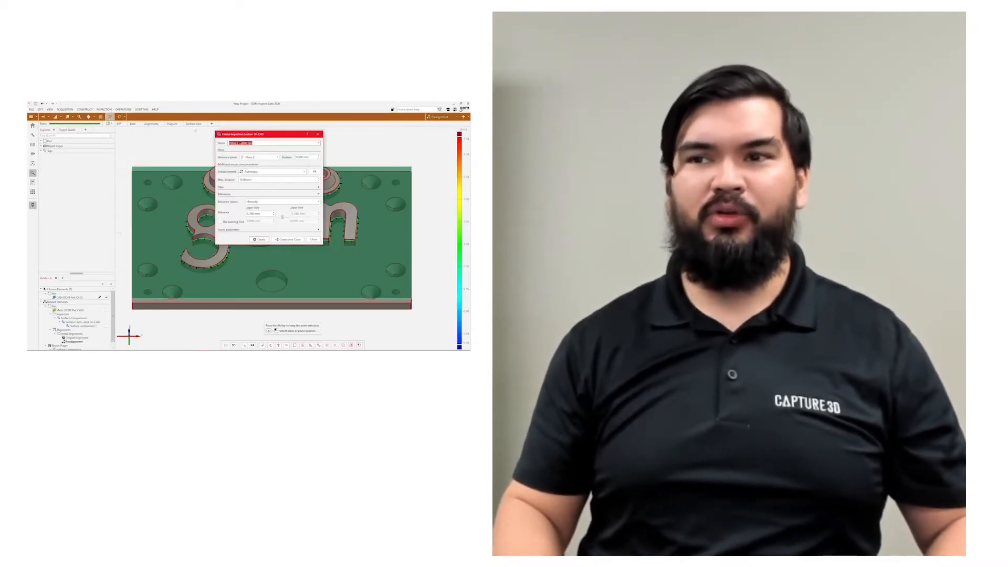
{"action": "left_click_drag", "start_coordinate": [252, 134], "coordinate": [134, 135]}
{"action": "left_click", "coordinate": [149, 158]}
{"action": "left_click", "coordinate": [139, 164]}
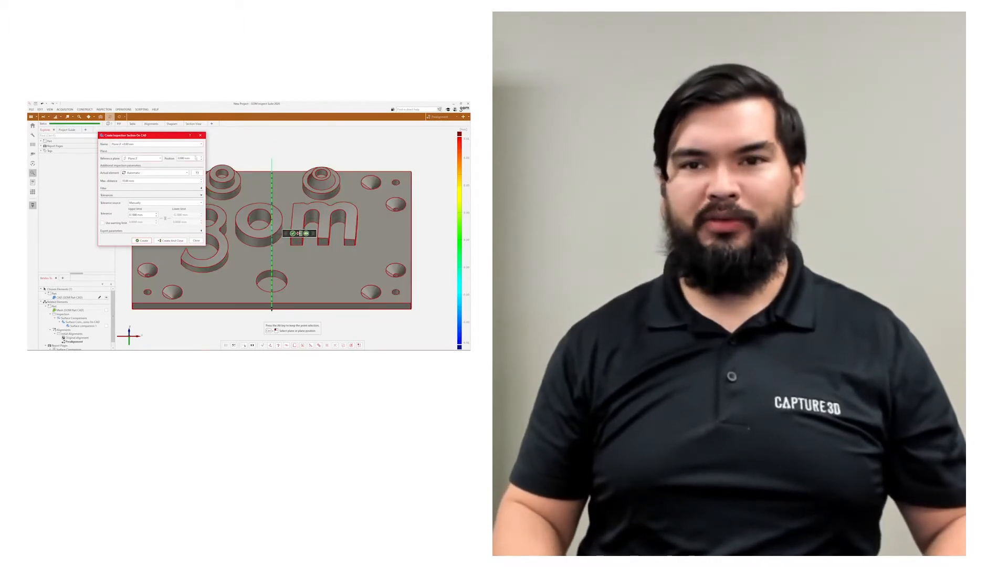
{"action": "left_click", "coordinate": [170, 240]}
{"action": "left_click_drag", "start_coordinate": [252, 236], "coordinate": [278, 227]}
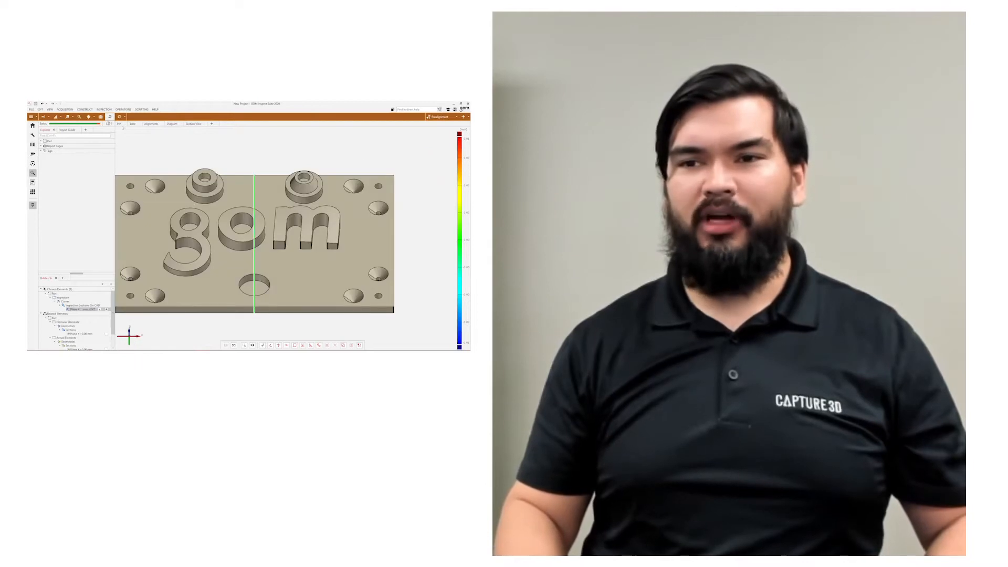
Clip the model at the plane of the selected section and turn the view to face the cut.
{"action": "mouse_move", "coordinate": [120, 124]}
{"action": "left_click", "coordinate": [194, 131]}
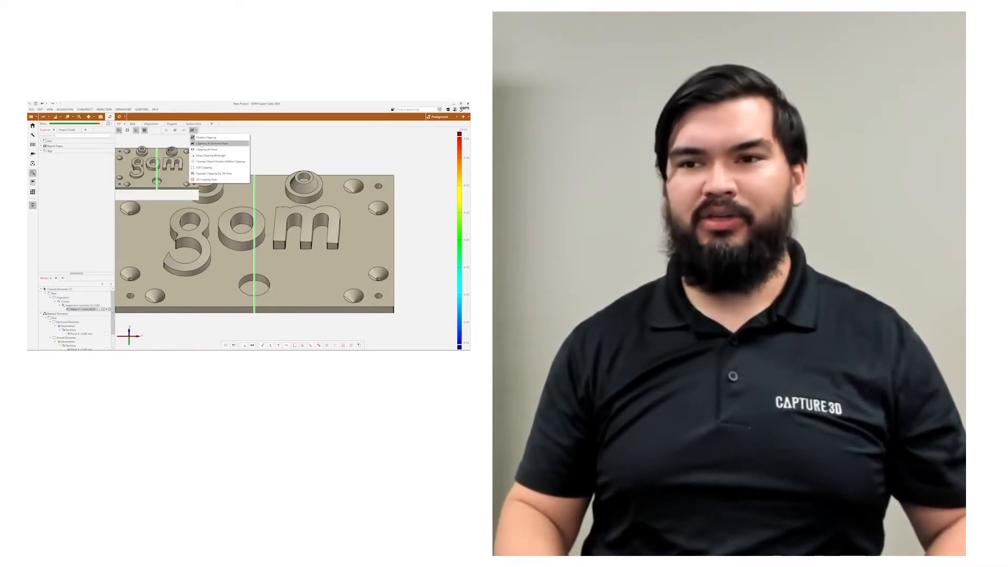
{"action": "left_click", "coordinate": [202, 144]}
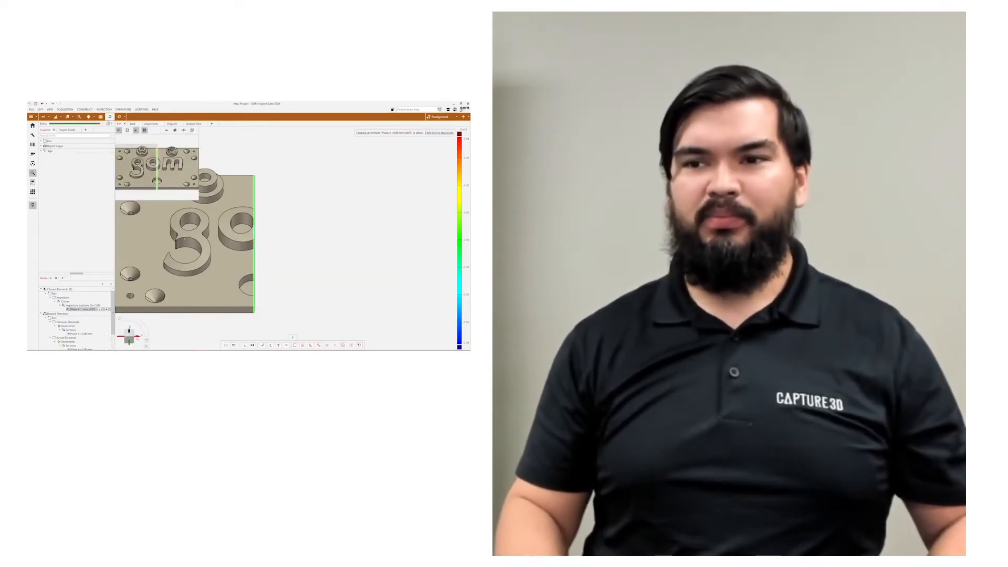
{"action": "left_click", "coordinate": [129, 334]}
Set up equidistant deviation labels, picking the section's upper corner as start point and selecting all points of the section.
{"action": "left_click", "coordinate": [72, 118]}
{"action": "left_click", "coordinate": [78, 138]}
{"action": "scroll", "coordinate": [162, 243], "scroll_direction": "up", "scroll_amount": 8}
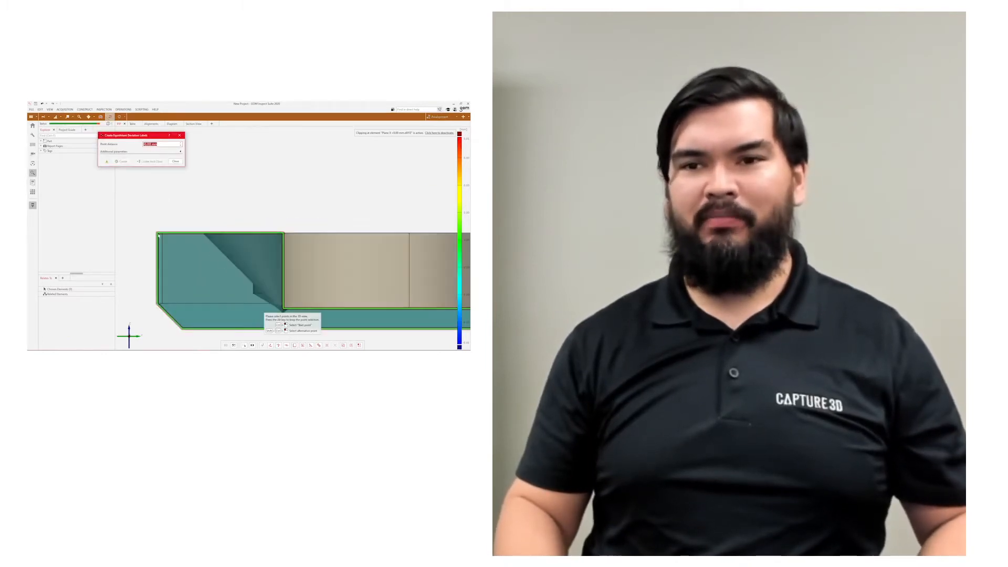
{"action": "left_click", "coordinate": [158, 234], "text": "ctrl"}
{"action": "scroll", "coordinate": [210, 202], "scroll_direction": "down", "scroll_amount": 6}
{"action": "right_click_drag", "start_coordinate": [221, 210], "coordinate": [170, 232]}
{"action": "right_click", "coordinate": [171, 232]}
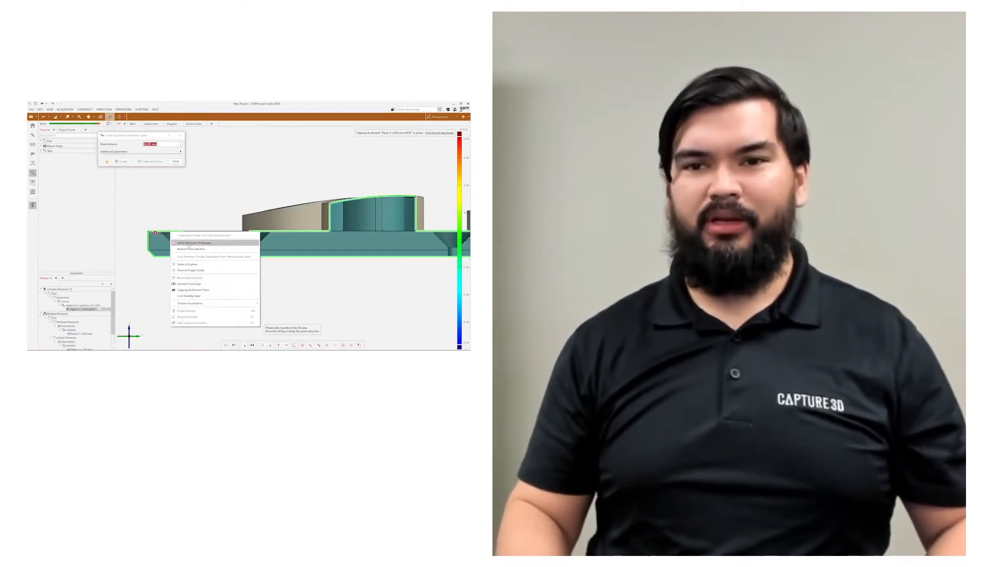
{"action": "left_click", "coordinate": [188, 243]}
Increase the point distance and create the equidistant deviation labels along the section.
{"action": "scroll", "coordinate": [188, 246], "scroll_direction": "down", "scroll_amount": 4}
{"action": "left_click", "coordinate": [171, 143]}
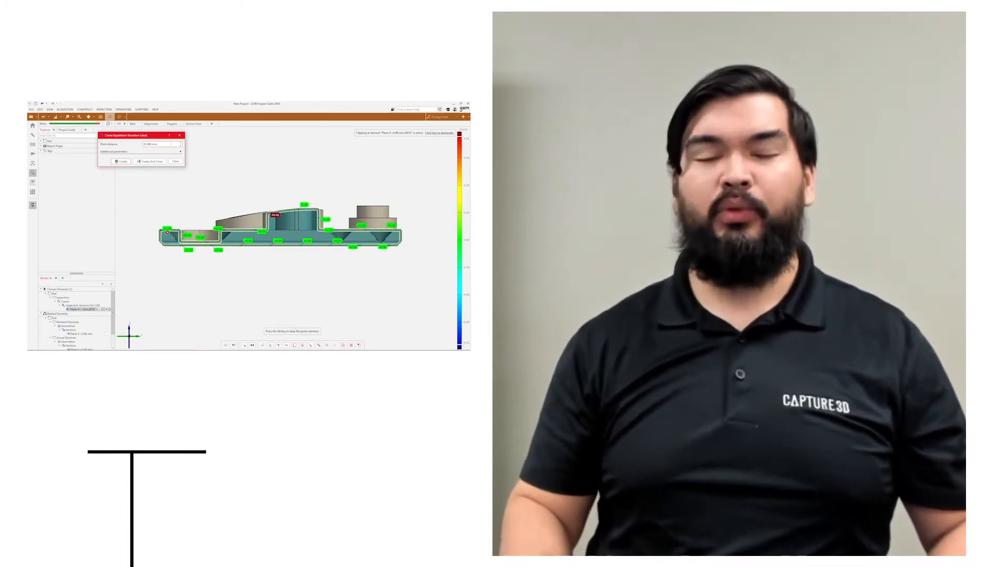
{"action": "scroll", "coordinate": [171, 143], "scroll_direction": "up", "scroll_amount": 12}
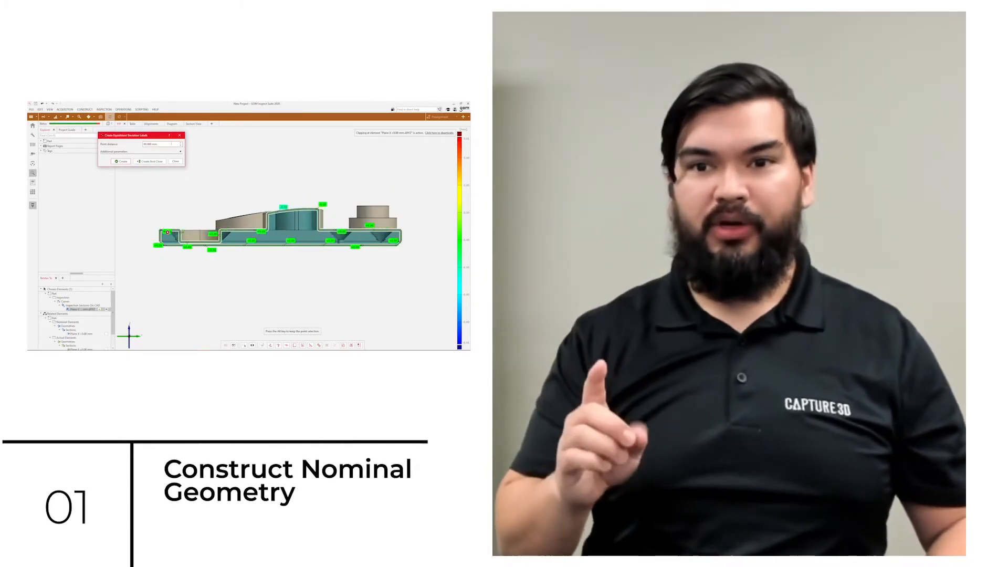
{"action": "left_click", "coordinate": [151, 161]}
{"action": "left_click_drag", "start_coordinate": [284, 221], "coordinate": [279, 230]}
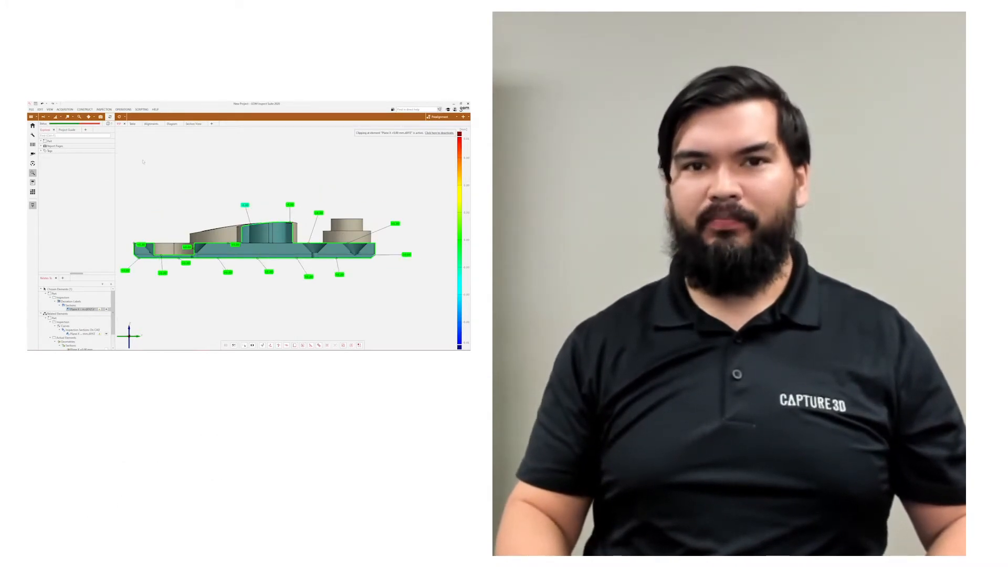
Create a report page titled "Inspection Section" from the clipped section view.
{"action": "left_click", "coordinate": [109, 116]}
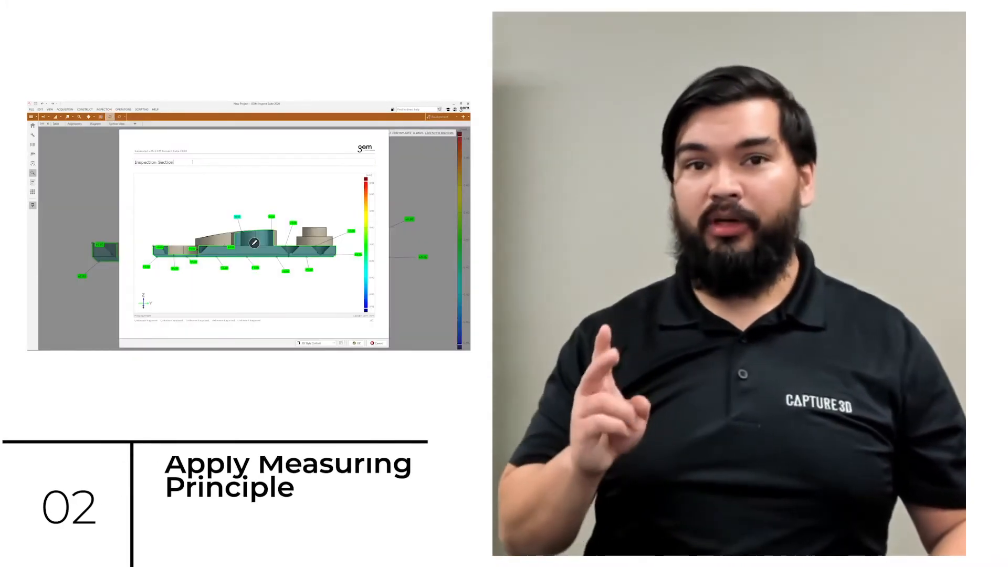
{"action": "left_click", "coordinate": [356, 343]}
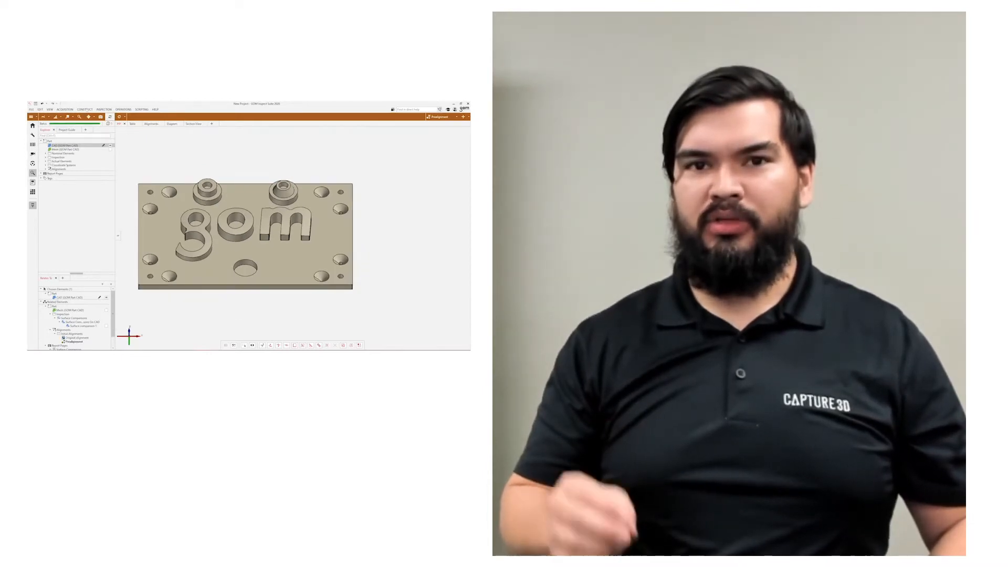
Start an outer disc caliper distance on the CAD and pick points at the plate's two opposite short sides.
{"action": "left_click", "coordinate": [86, 110]}
{"action": "mouse_move", "coordinate": [94, 245]}
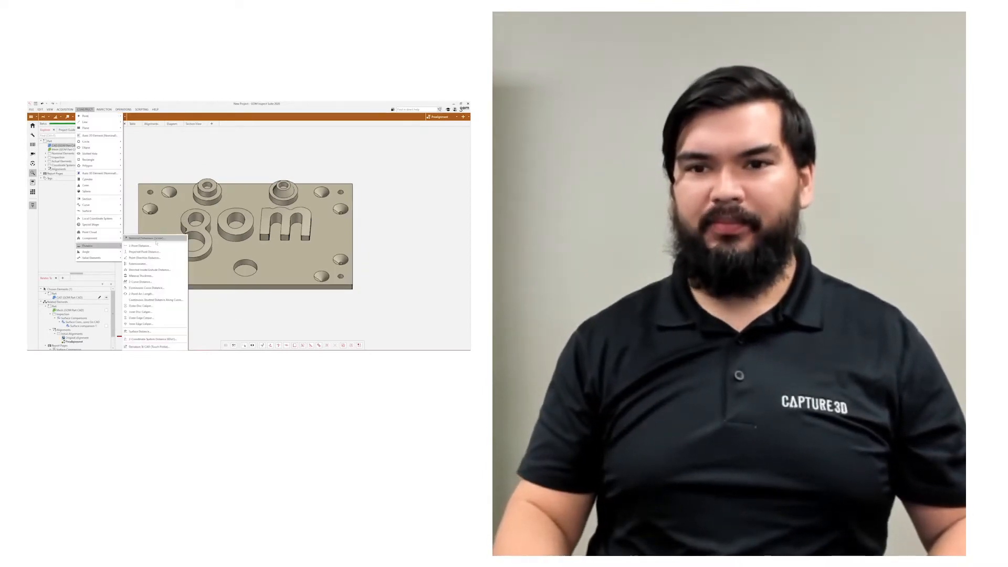
{"action": "left_click", "coordinate": [140, 306]}
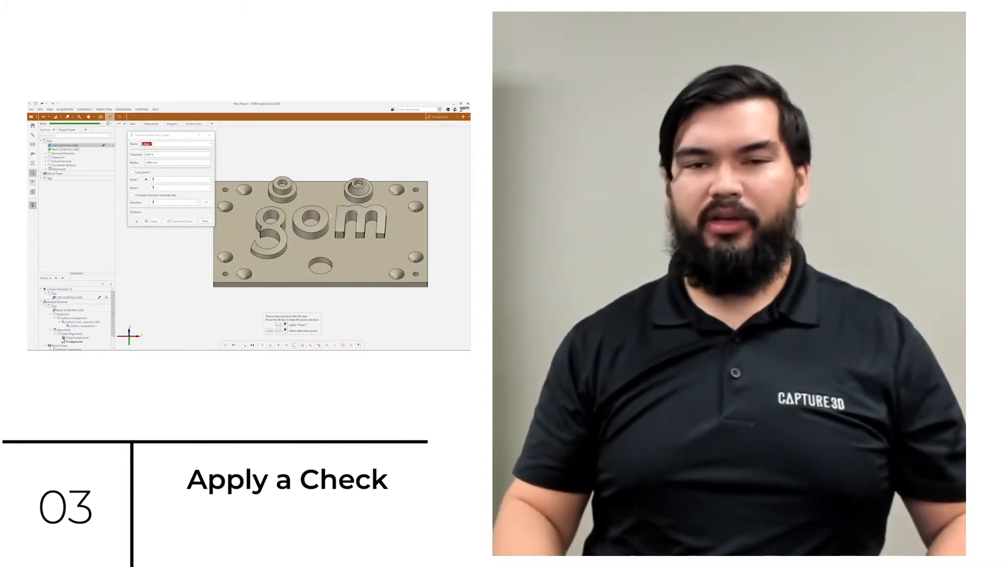
{"action": "left_click_drag", "start_coordinate": [252, 231], "coordinate": [286, 230]}
{"action": "scroll", "coordinate": [268, 230], "scroll_direction": "up", "scroll_amount": 4}
{"action": "left_click", "coordinate": [268, 229], "text": "ctrl"}
{"action": "left_click_drag", "start_coordinate": [367, 230], "coordinate": [323, 247]}
{"action": "left_click", "coordinate": [417, 240], "text": "ctrl"}
{"action": "scroll", "coordinate": [416, 240], "scroll_direction": "down", "scroll_amount": 4}
Turn off the automatic direction computation and set the caliper's direction along the X axis.
{"action": "left_click", "coordinate": [132, 196]}
{"action": "mouse_move", "coordinate": [294, 242]}
{"action": "middle_mouse_down"}
{"action": "mouse_move", "coordinate": [331, 236]}
{"action": "mouse_move", "coordinate": [286, 252]}
{"action": "middle_mouse_up"}
{"action": "left_click", "coordinate": [132, 196]}
{"action": "left_click", "coordinate": [174, 203]}
{"action": "left_click", "coordinate": [173, 213]}
{"action": "scroll", "coordinate": [286, 253], "scroll_direction": "down", "scroll_amount": 3}
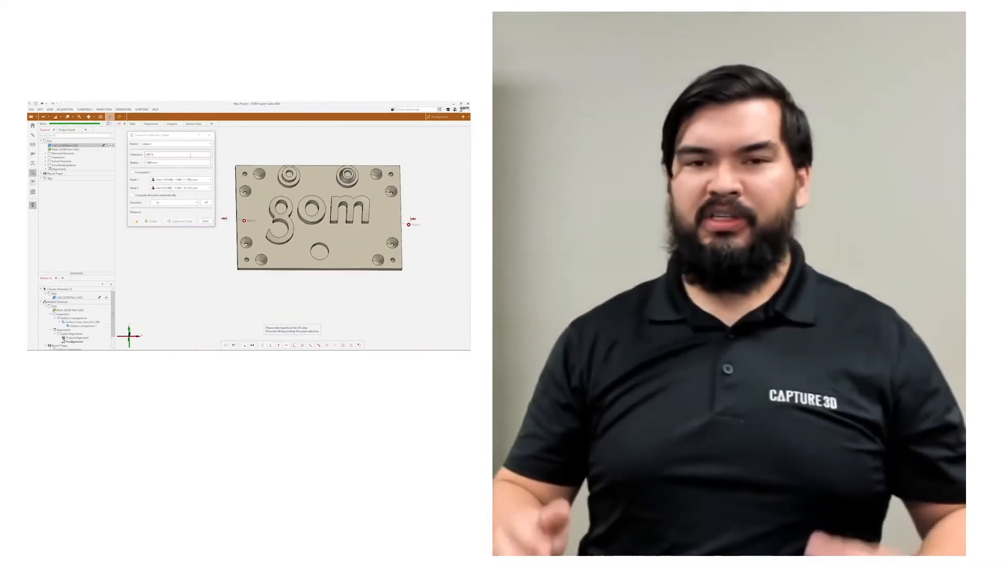
Enlarge the caliper's disc radius and create the distance across the plate's width.
{"action": "middle_click_drag", "start_coordinate": [228, 225], "coordinate": [294, 226]}
{"action": "scroll", "coordinate": [294, 226], "scroll_direction": "up", "scroll_amount": 4}
{"action": "left_click_drag", "start_coordinate": [294, 241], "coordinate": [315, 236]}
{"action": "scroll", "coordinate": [184, 162], "scroll_direction": "up", "scroll_amount": 18}
{"action": "scroll", "coordinate": [367, 215], "scroll_direction": "down", "scroll_amount": 5}
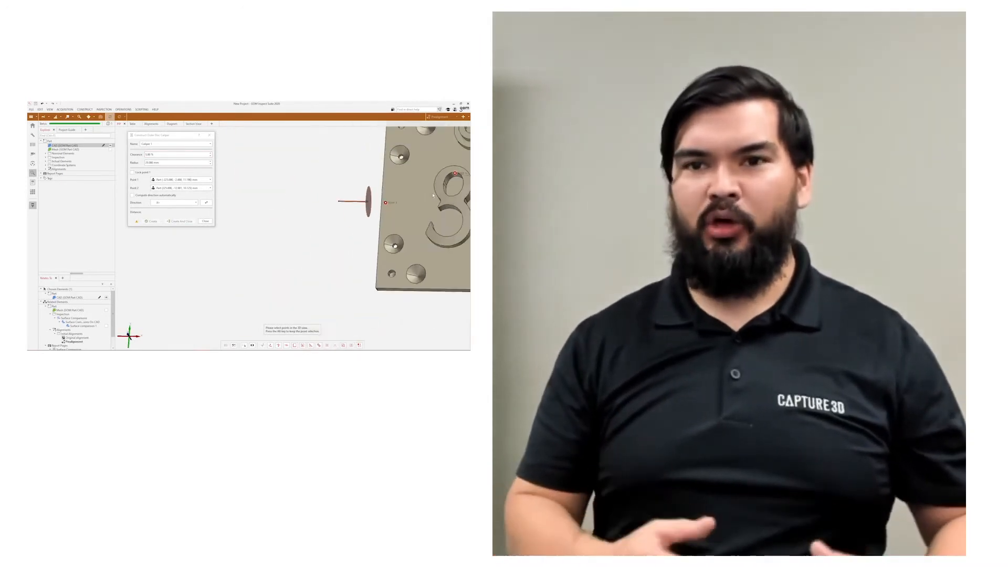
{"action": "middle_click_drag", "start_coordinate": [367, 215], "coordinate": [294, 226]}
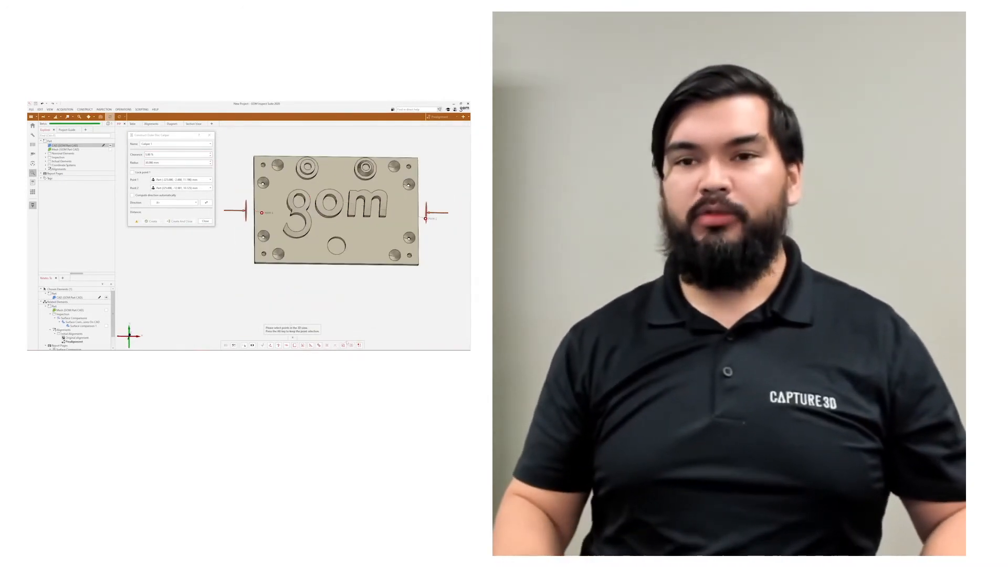
{"action": "left_click", "coordinate": [180, 221]}
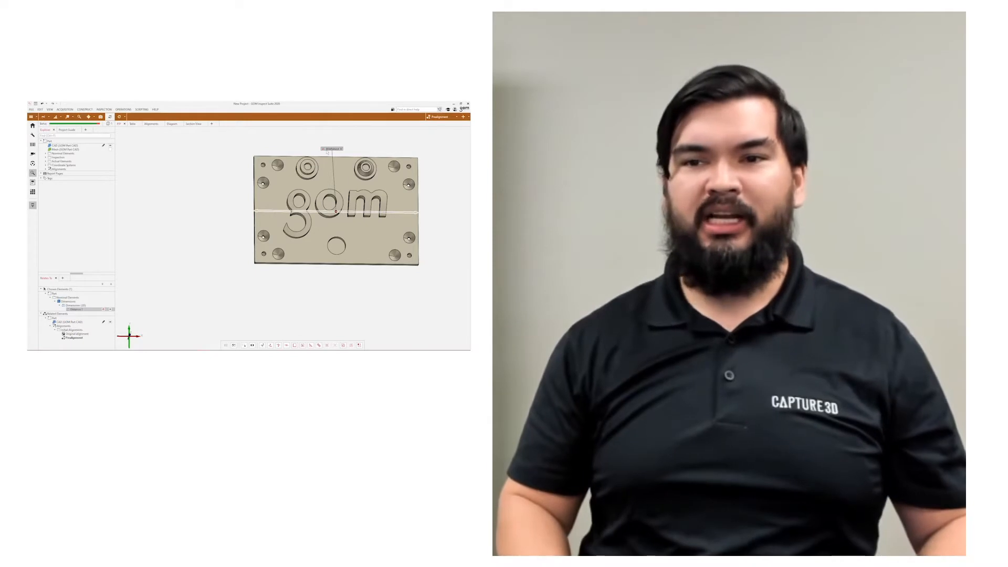
Assign the Referenced Construction measuring principle to the width caliper distance.
{"action": "left_click", "coordinate": [327, 152]}
{"action": "middle_click_drag", "start_coordinate": [366, 192], "coordinate": [332, 216]}
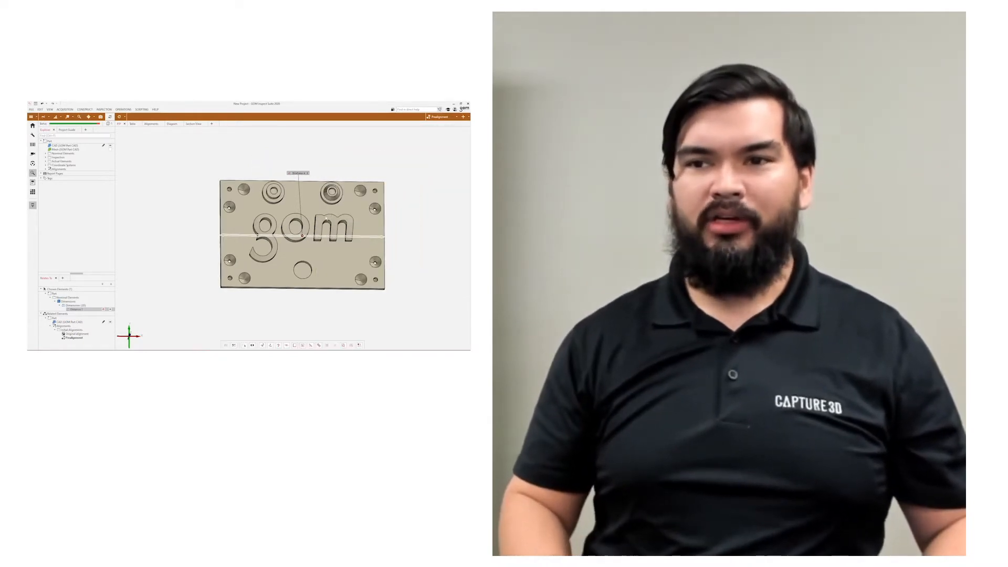
{"action": "left_click", "coordinate": [80, 117]}
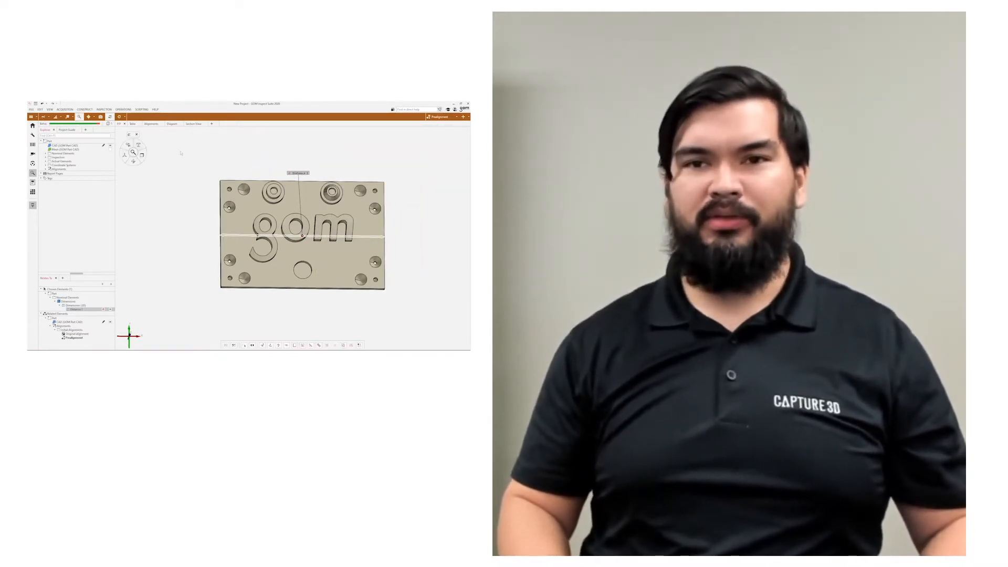
{"action": "left_click", "coordinate": [138, 145]}
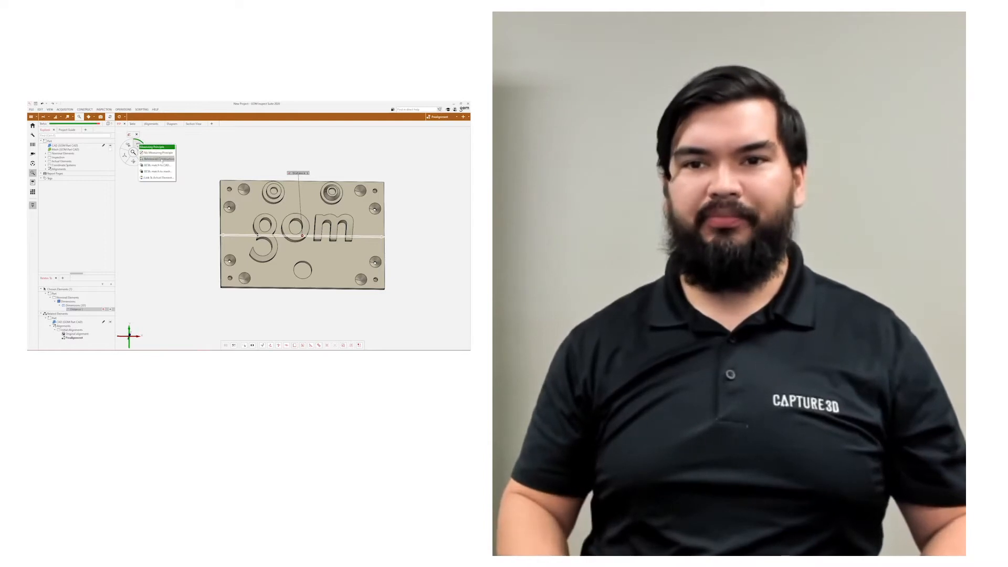
{"action": "left_click", "coordinate": [159, 159]}
Check the caliper distance against nominal with a tolerance of 0.5 mm.
{"action": "left_click", "coordinate": [141, 154]}
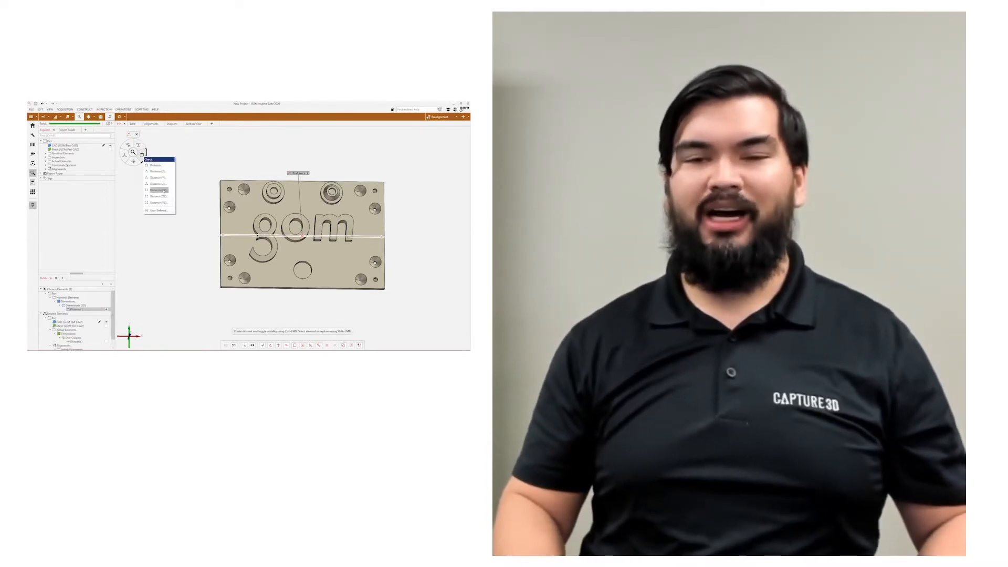
{"action": "left_click", "coordinate": [158, 165]}
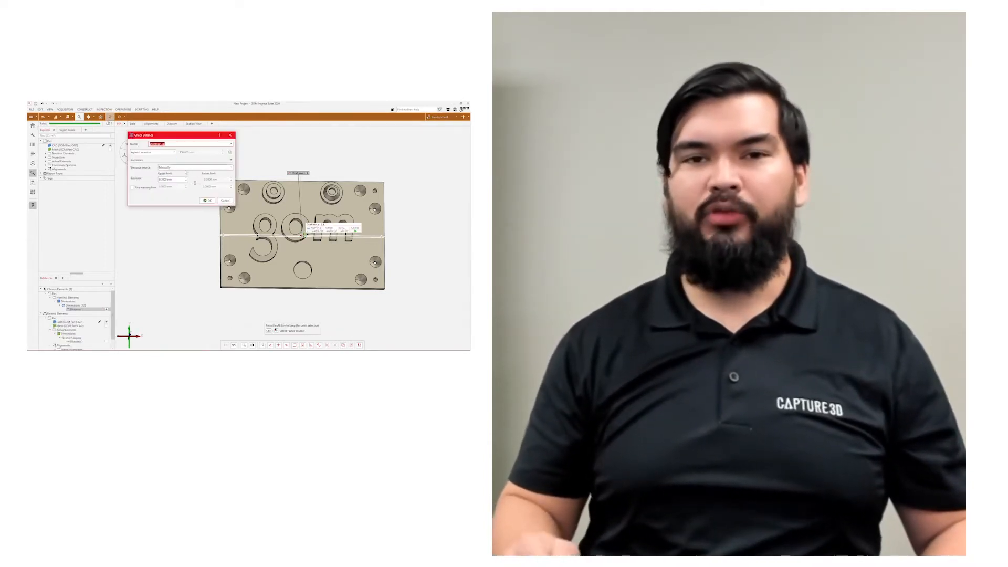
{"action": "left_click", "coordinate": [172, 153]}
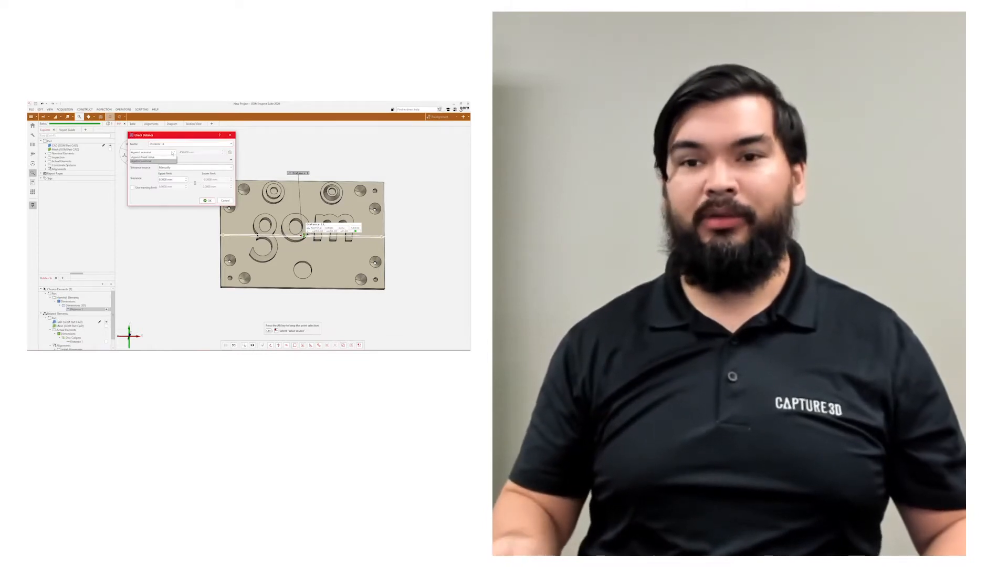
{"action": "left_click", "coordinate": [160, 161]}
{"action": "left_click_drag", "start_coordinate": [159, 180], "coordinate": [205, 188]}
{"action": "type", "text": ".5"}
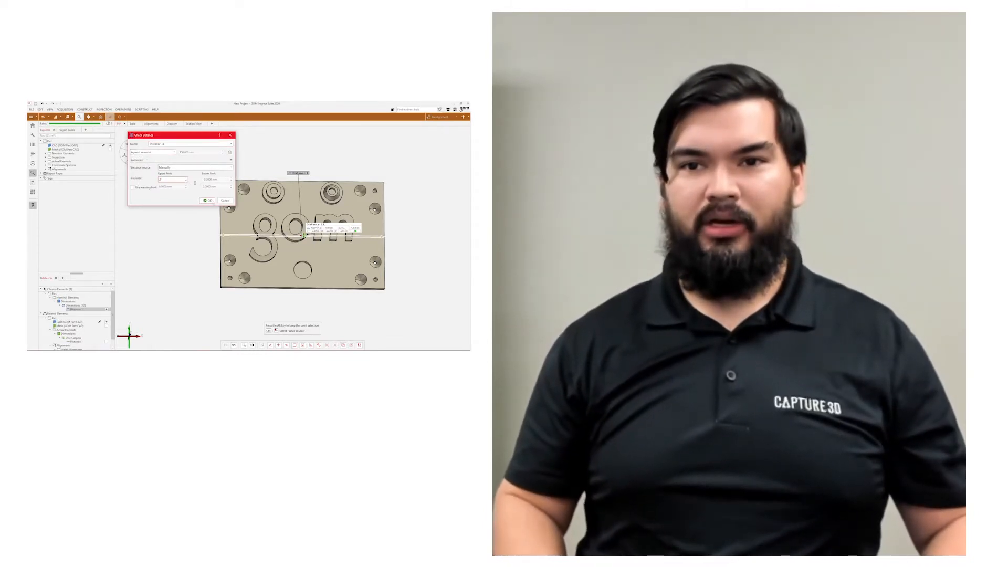
{"action": "left_click", "coordinate": [208, 200]}
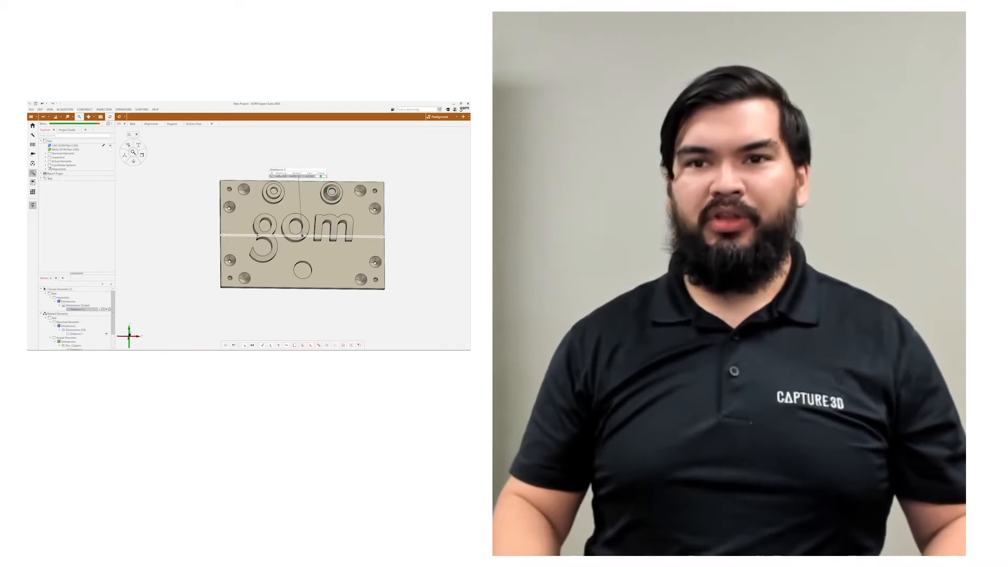
Face the plate straight on, move the width dimension above the plate's upper edge and hide the nominal distance.
{"action": "left_click", "coordinate": [425, 245]}
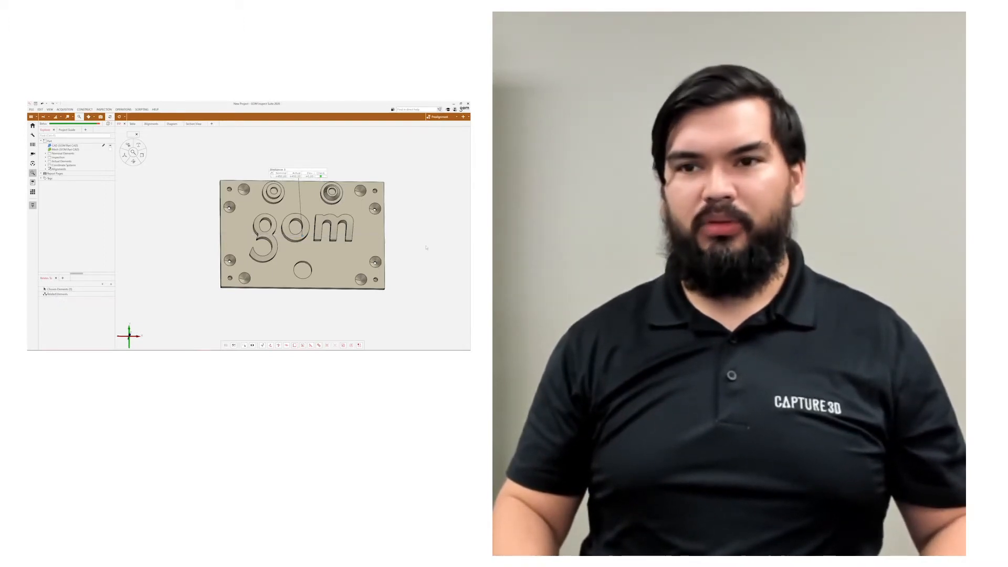
{"action": "left_click", "coordinate": [130, 335]}
{"action": "scroll", "coordinate": [276, 225], "scroll_direction": "up", "scroll_amount": 2}
{"action": "left_click", "coordinate": [277, 223]}
{"action": "left_click_drag", "start_coordinate": [276, 223], "coordinate": [290, 148]}
{"action": "left_click", "coordinate": [276, 226]}
{"action": "key", "text": "ctrl+h"}
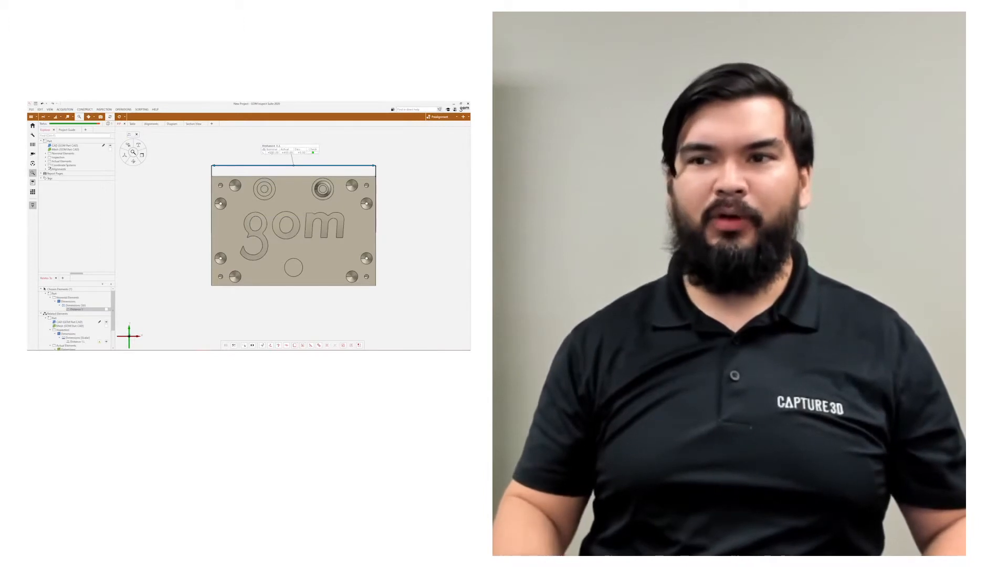
Create a report page titled "Width Check" from the dimensioned view.
{"action": "left_click", "coordinate": [101, 117]}
{"action": "type", "text": "Width Check"}
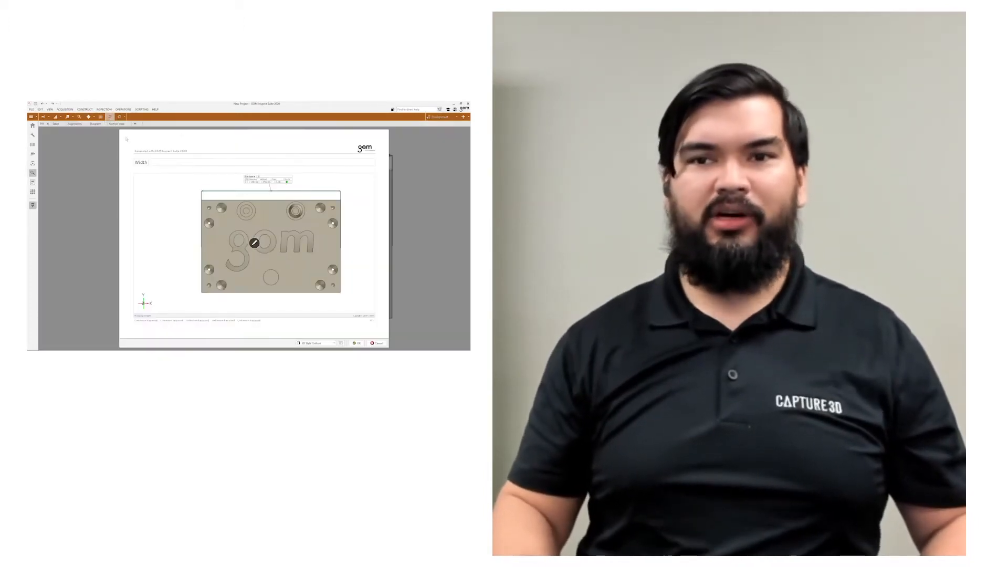
{"action": "left_click", "coordinate": [343, 343]}
Construct a nominal auto cylinder on the stepped boss above the letter "g".
{"action": "left_click", "coordinate": [129, 334]}
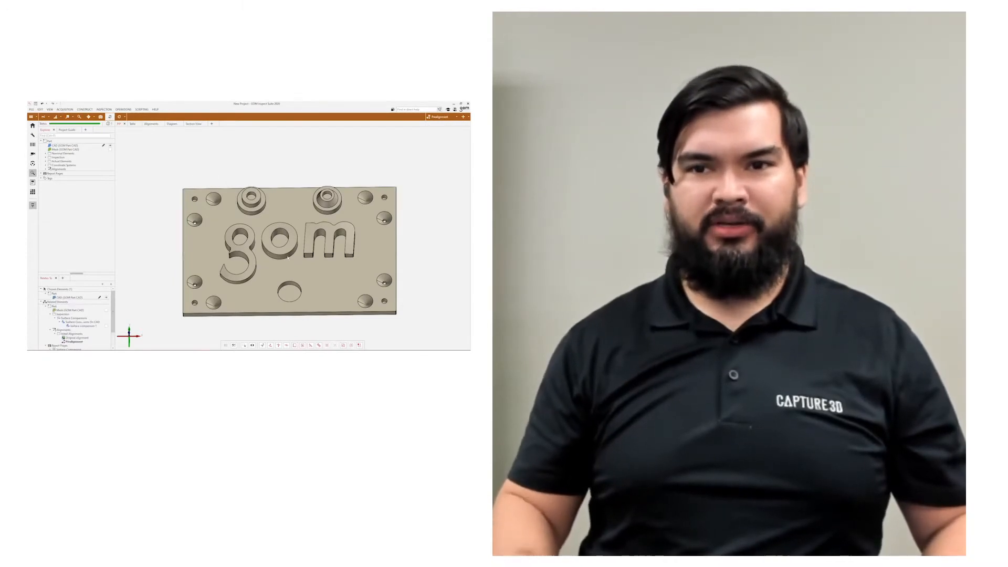
{"action": "left_click", "coordinate": [129, 334]}
{"action": "left_click", "coordinate": [85, 109]}
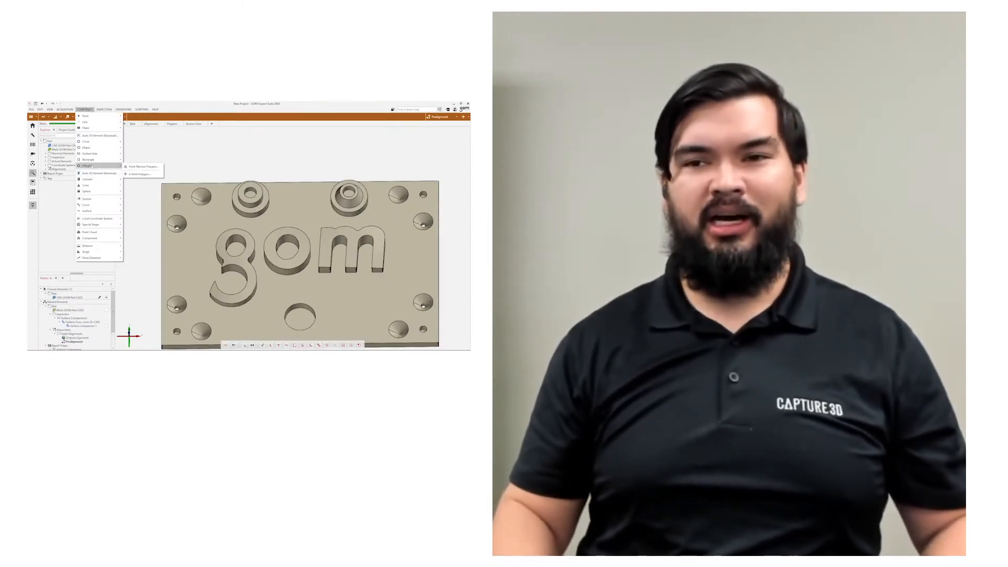
{"action": "mouse_move", "coordinate": [89, 179]}
{"action": "left_click", "coordinate": [142, 180]}
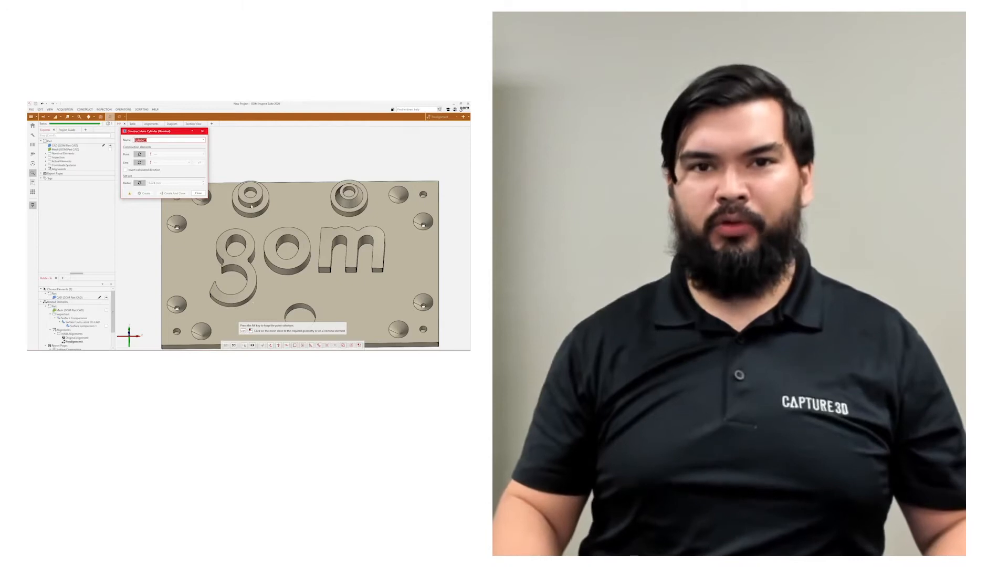
{"action": "left_click", "coordinate": [251, 197]}
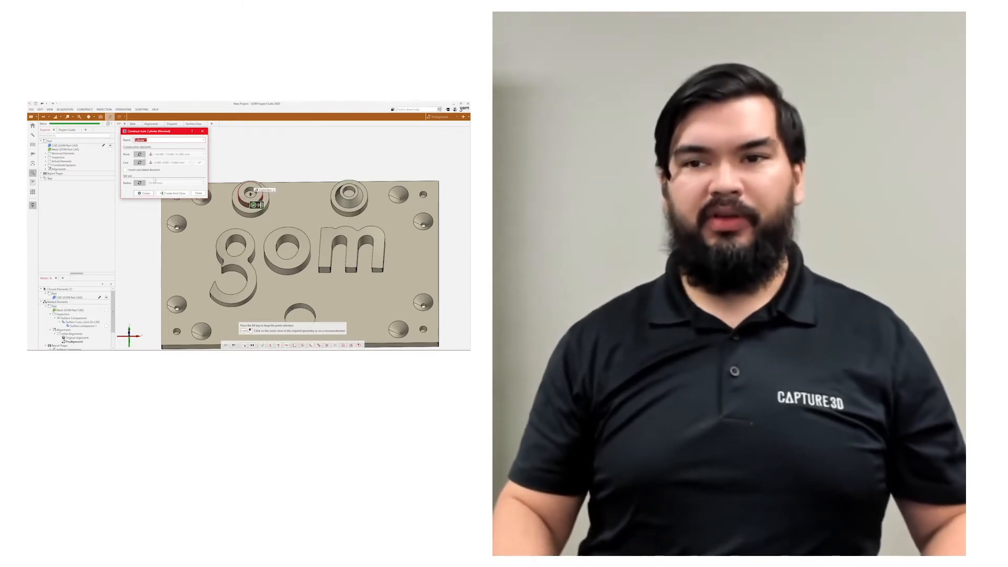
{"action": "left_click", "coordinate": [172, 193]}
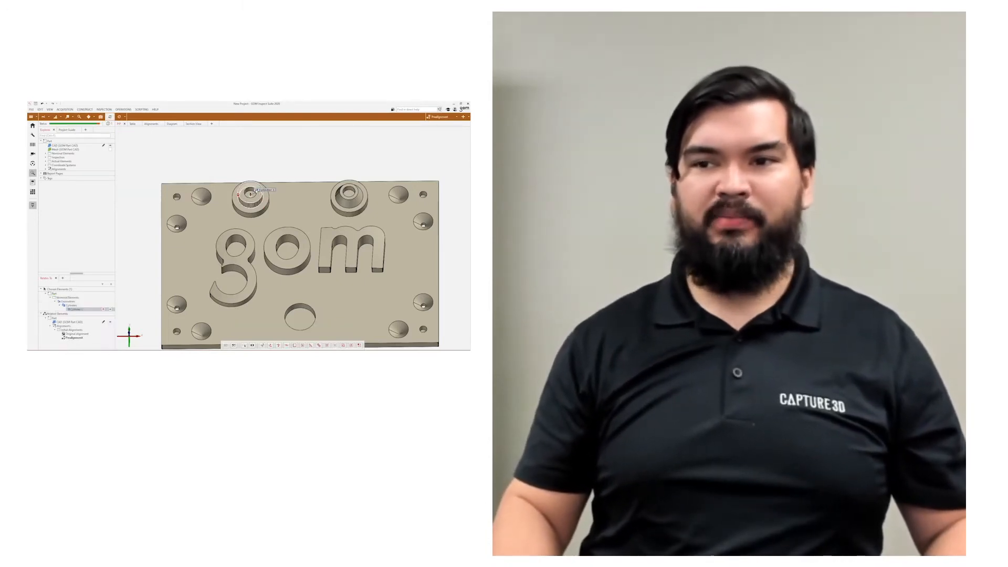
Assign the Fitting Element measuring principle to the boss cylinder using the Gaussian best-fit method.
{"action": "right_click", "coordinate": [181, 152]}
{"action": "left_click", "coordinate": [202, 155]}
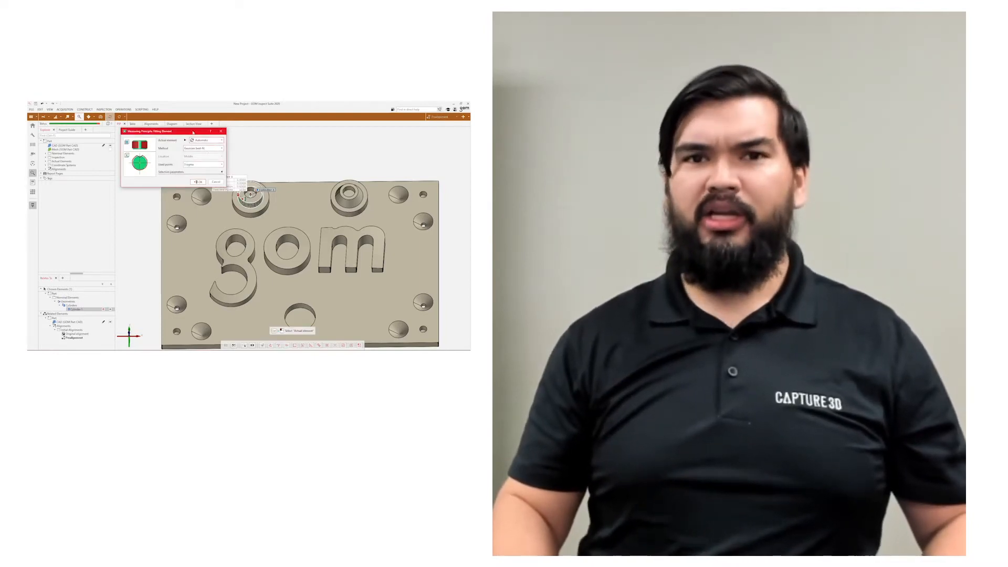
{"action": "left_click", "coordinate": [197, 182]}
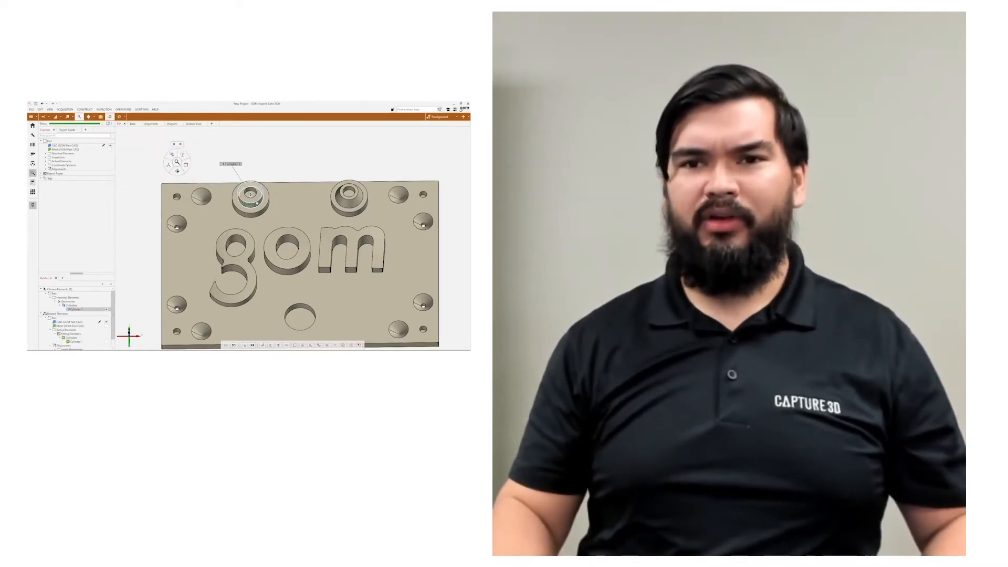
Check the boss cylinder's diameter against nominal with a tolerance of 0.1 mm and reposition its label.
{"action": "left_click", "coordinate": [184, 156]}
{"action": "left_click", "coordinate": [197, 166]}
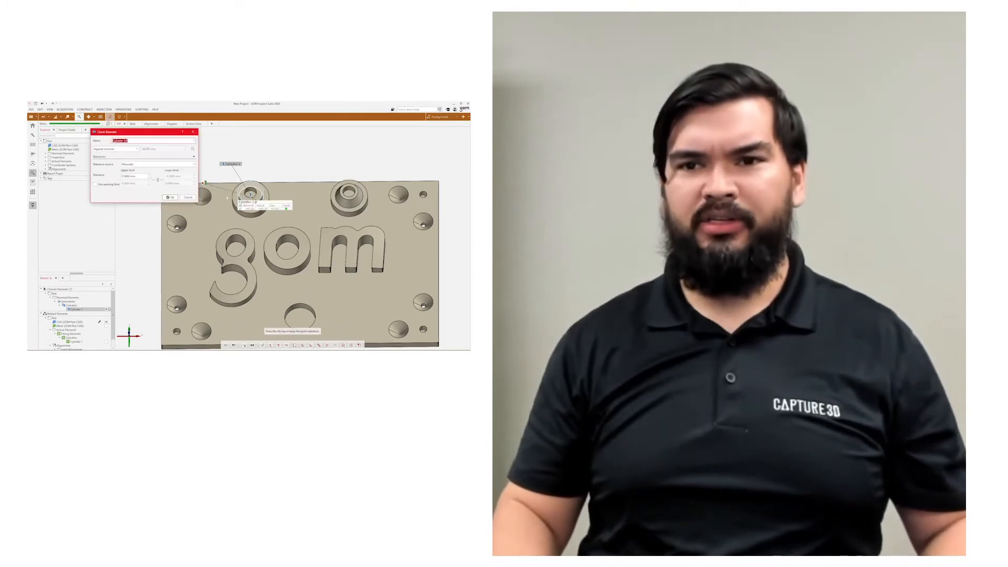
{"action": "double_click", "coordinate": [128, 176]}
{"action": "type", "text": "0.1"}
{"action": "left_click", "coordinate": [170, 198]}
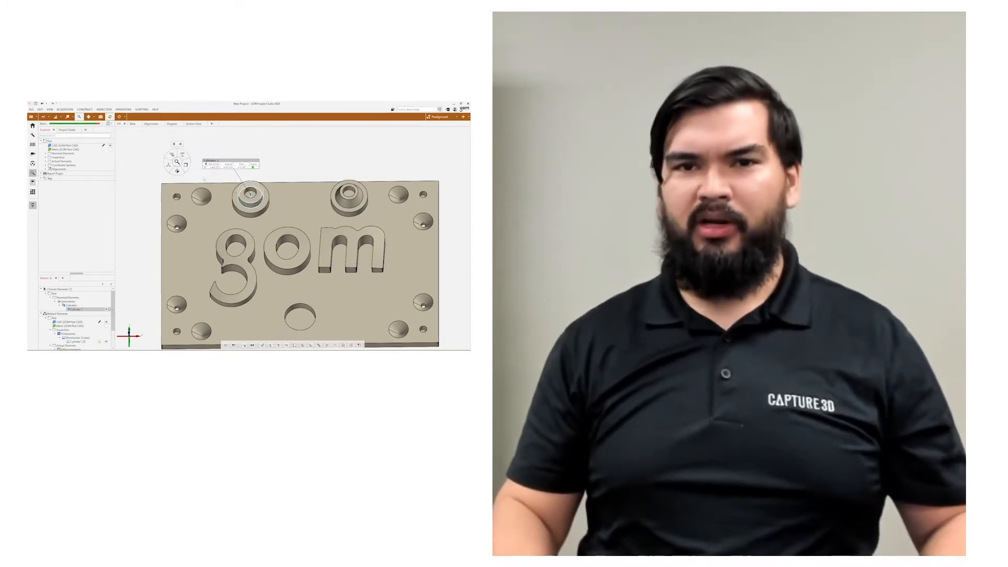
{"action": "left_click", "coordinate": [214, 168]}
{"action": "left_click", "coordinate": [468, 236]}
{"action": "left_click", "coordinate": [359, 332]}
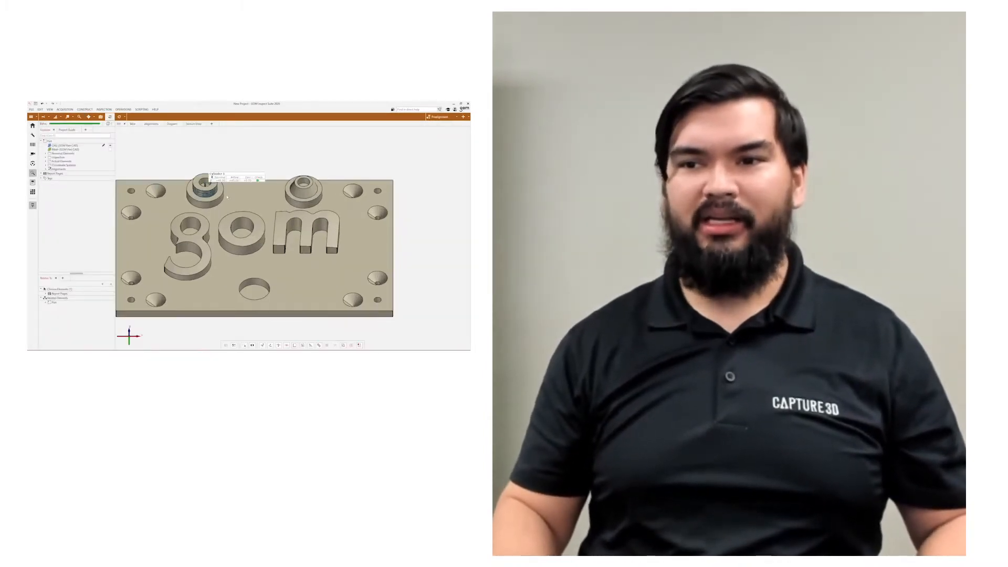
{"action": "left_click", "coordinate": [88, 117]}
{"action": "left_click", "coordinate": [81, 117]}
{"action": "left_click", "coordinate": [88, 117]}
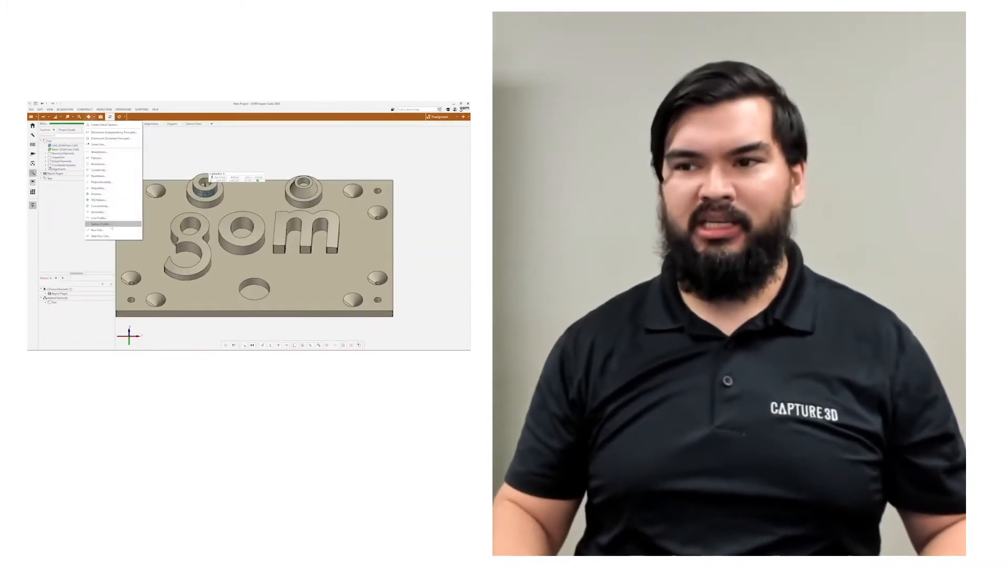
{"action": "left_click", "coordinate": [181, 200]}
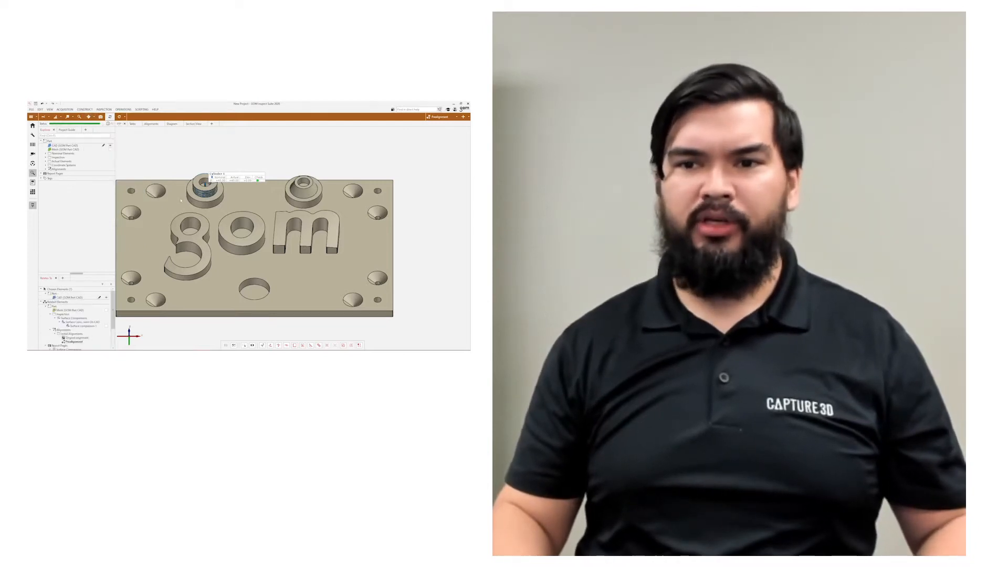
Create a flatness check on the plate's top face with a tolerance of 0.1 mm.
{"action": "left_click", "coordinate": [89, 117]}
{"action": "left_click", "coordinate": [104, 133]}
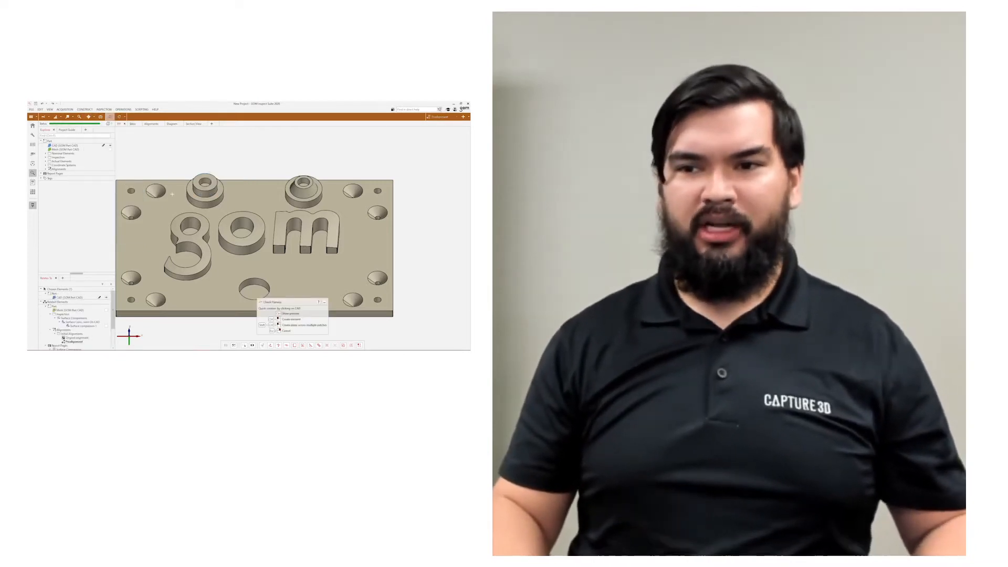
{"action": "left_click", "coordinate": [172, 195], "text": "ctrl"}
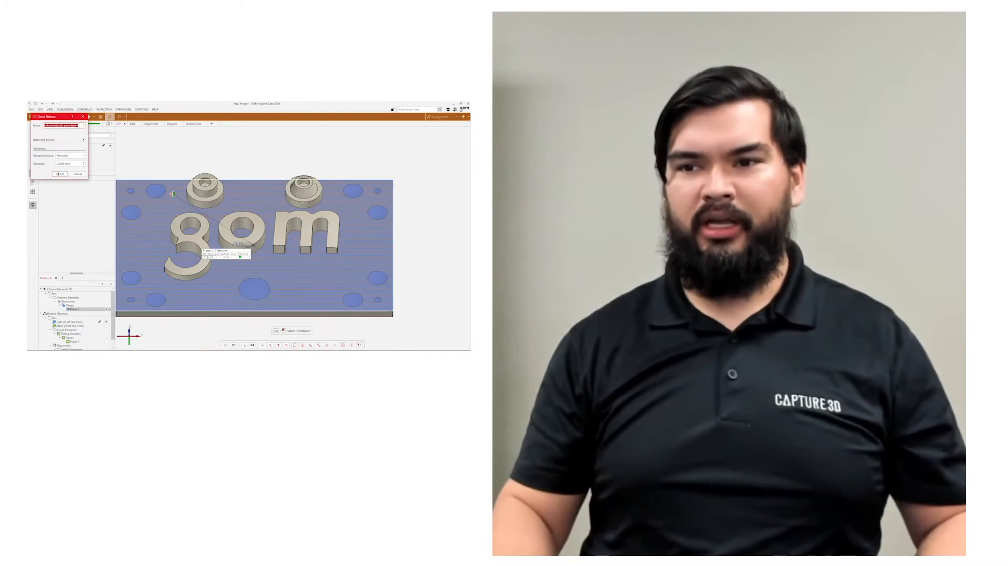
{"action": "left_click_drag", "start_coordinate": [55, 117], "coordinate": [103, 134]}
{"action": "double_click", "coordinate": [113, 181]}
{"action": "type", "text": "0.1"}
{"action": "left_click", "coordinate": [108, 191]}
{"action": "key", "text": "Escape"}
Create a report page titled "Flatness" from the view of the checked top face.
{"action": "left_click", "coordinate": [101, 117]}
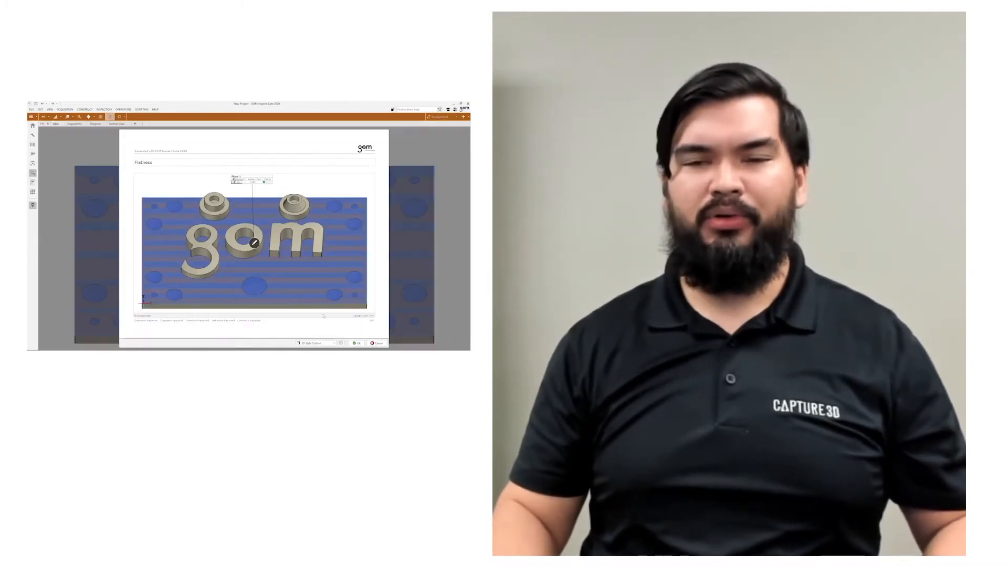
{"action": "left_click", "coordinate": [356, 343]}
{"action": "left_click", "coordinate": [232, 243], "text": "ctrl+shift"}
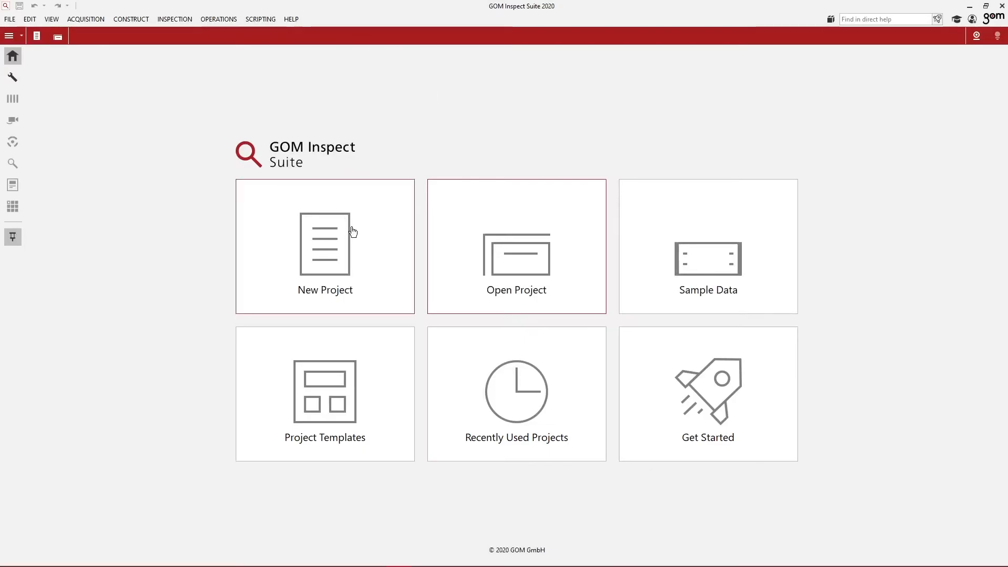
Start a new project and import GOM Part CAD.stp as a new part with medium mesh resolution in the global coordinate system.
{"action": "left_click", "coordinate": [352, 231]}
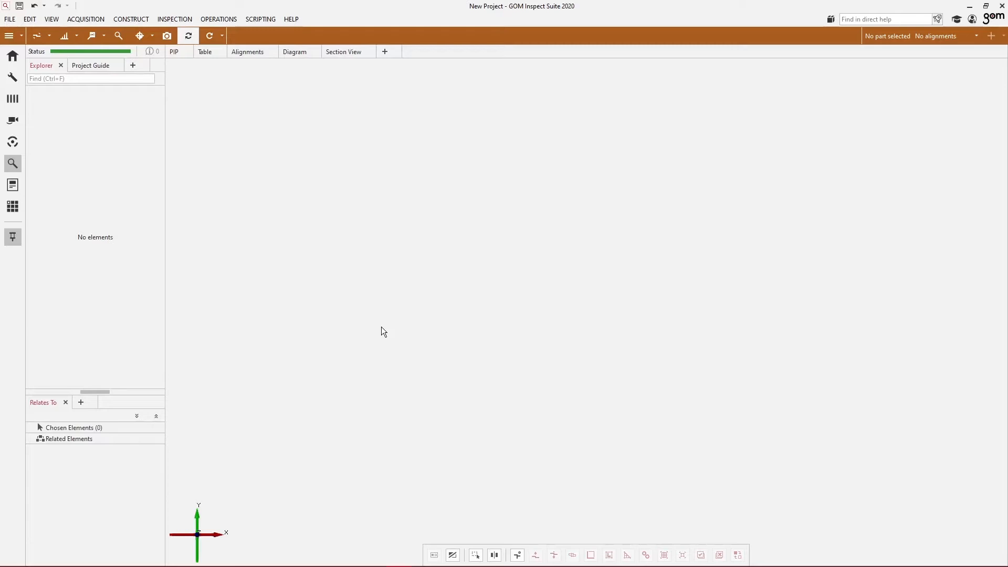
{"action": "left_click", "coordinate": [195, 556]}
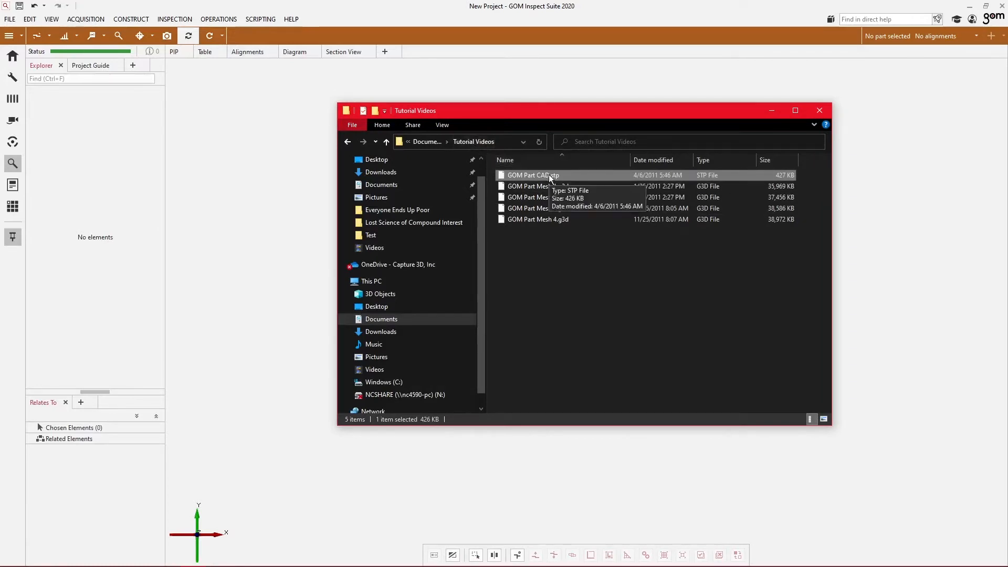
{"action": "left_click_drag", "start_coordinate": [600, 172], "coordinate": [291, 196]}
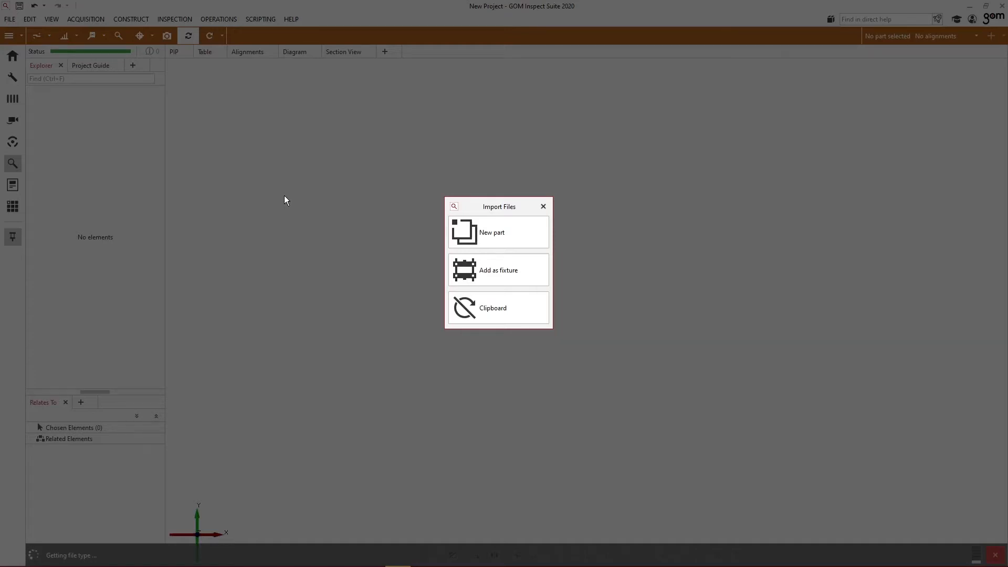
{"action": "left_click", "coordinate": [512, 235]}
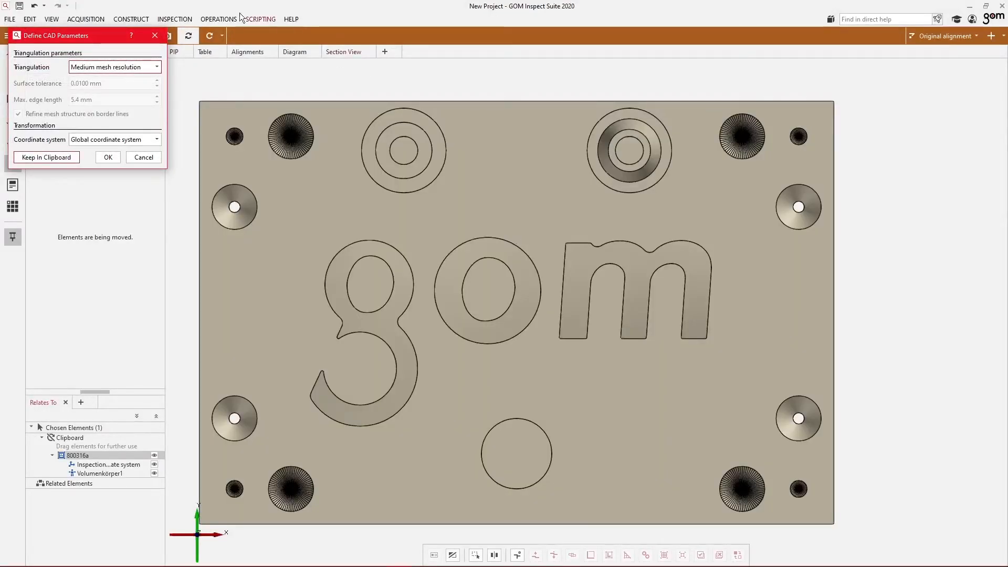
{"action": "left_click_drag", "start_coordinate": [91, 38], "coordinate": [511, 77]}
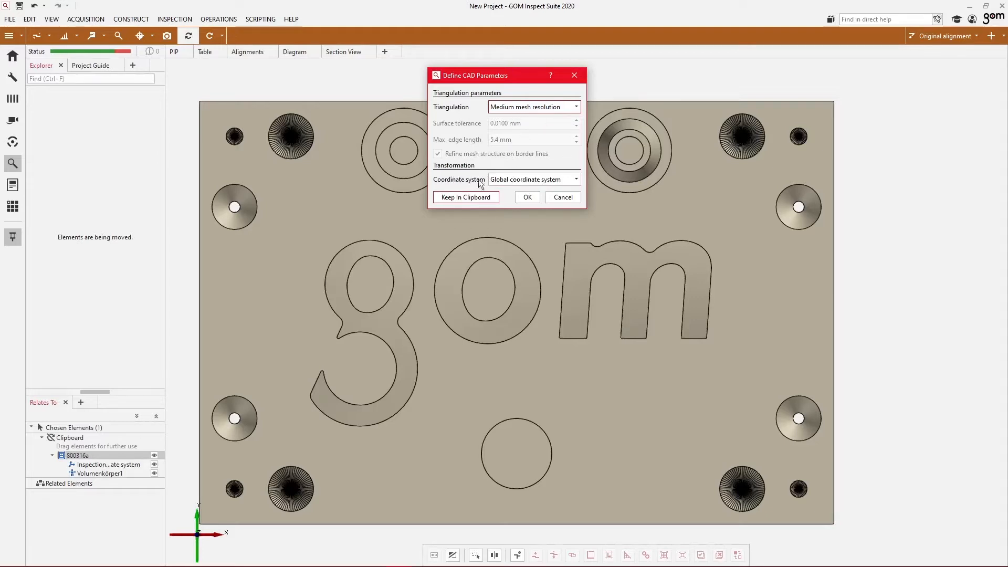
{"action": "left_click", "coordinate": [527, 198]}
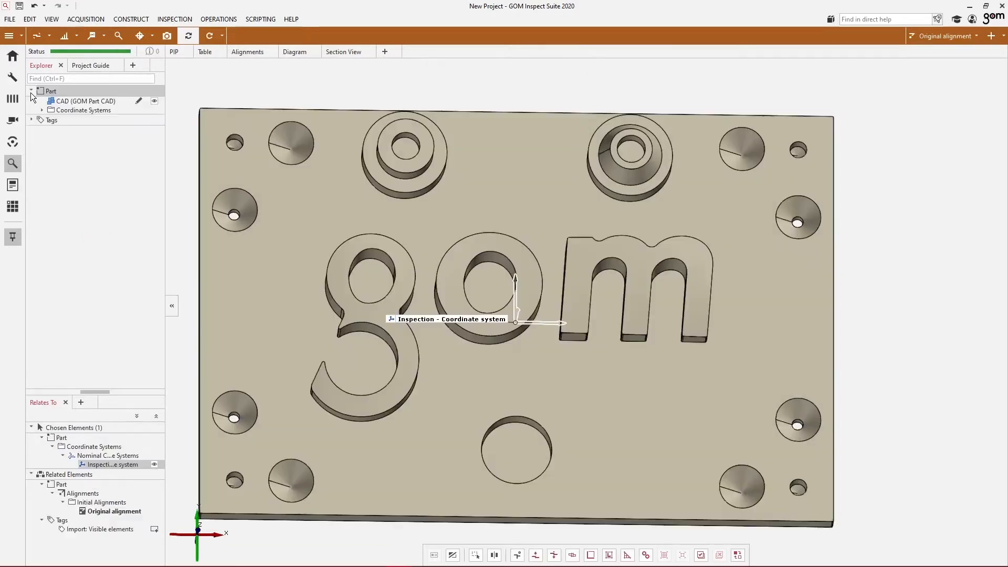
Hide the inspection coordinate system shown on the imported plate.
{"action": "mouse_move", "coordinate": [514, 190]}
{"action": "left_mouse_down"}
{"action": "mouse_move", "coordinate": [513, 164]}
{"action": "mouse_move", "coordinate": [517, 188]}
{"action": "left_mouse_up"}
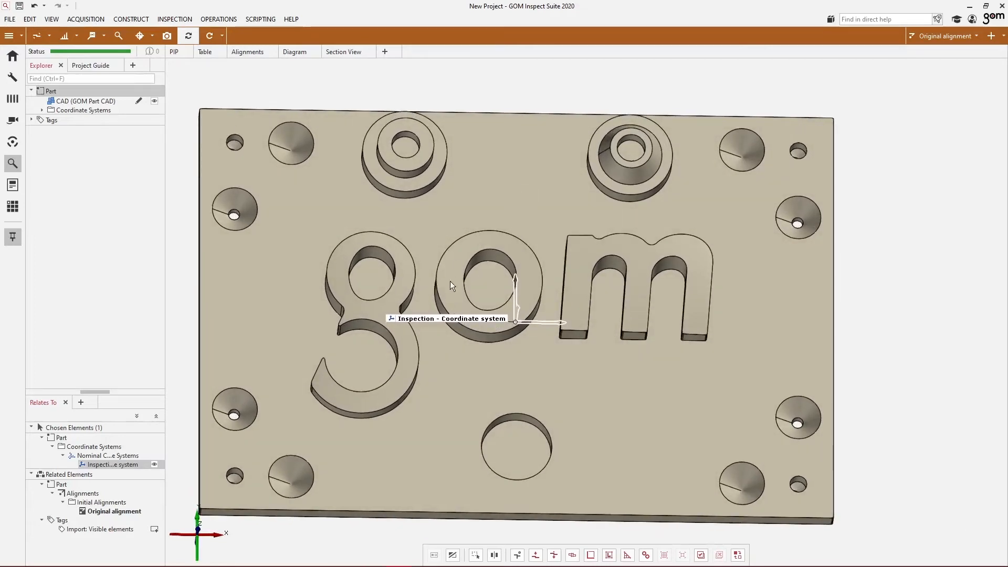
{"action": "middle_click", "coordinate": [453, 316]}
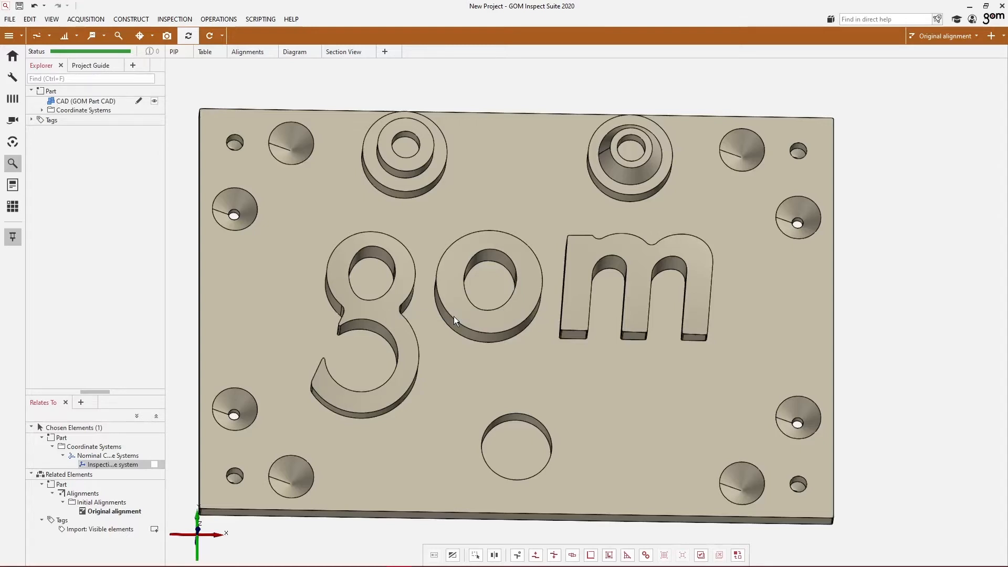
{"action": "left_click_drag", "start_coordinate": [454, 316], "coordinate": [476, 333]}
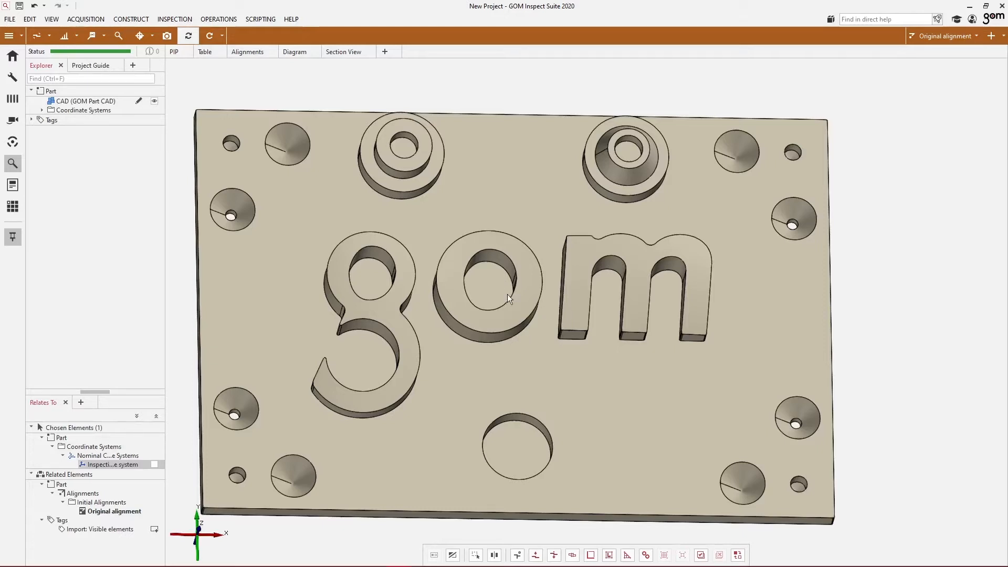
Convert the plate's CAD to an actual mesh for actual data simulation with stitched patches.
{"action": "left_click", "coordinate": [471, 313]}
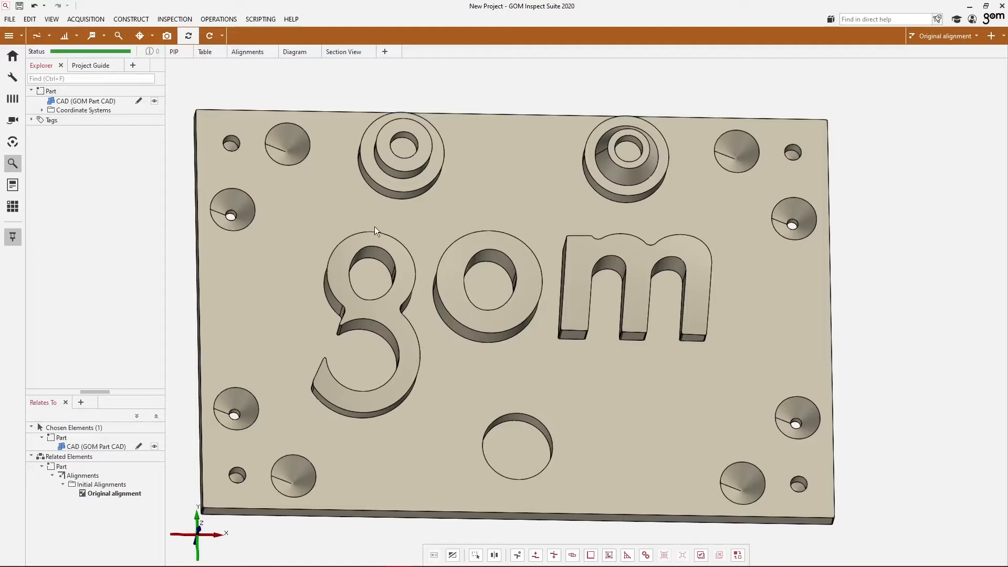
{"action": "left_click", "coordinate": [232, 20]}
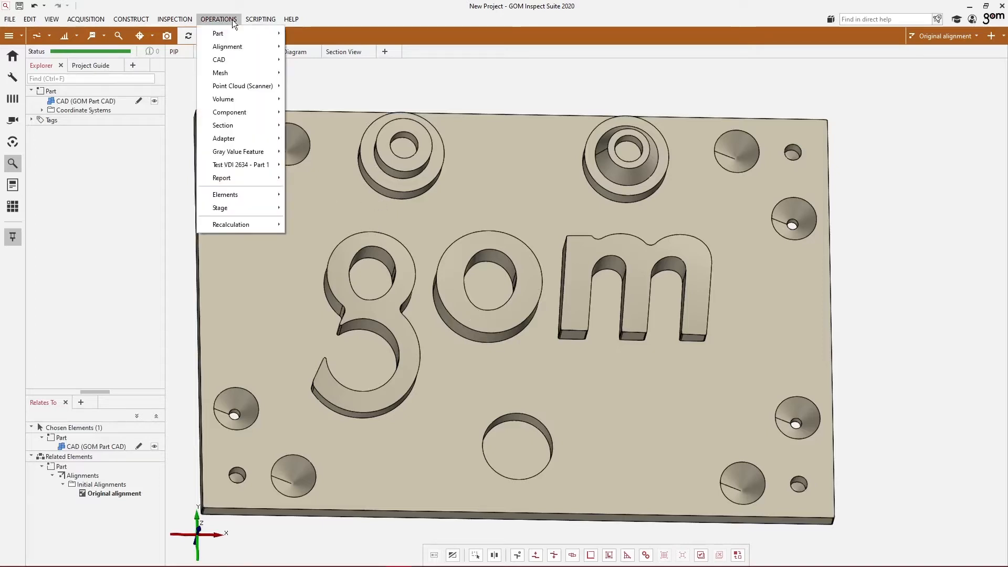
{"action": "mouse_move", "coordinate": [232, 56]}
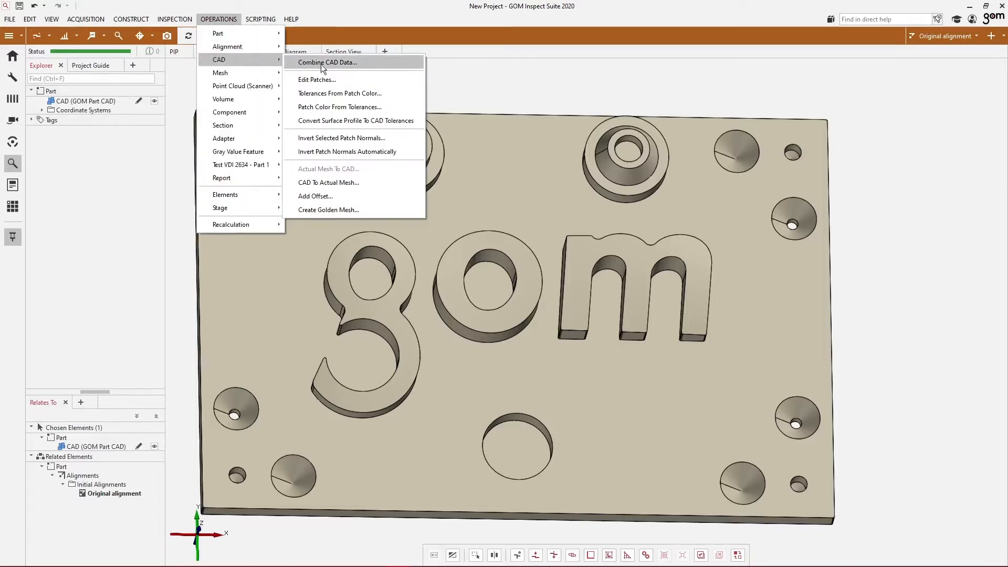
{"action": "left_click", "coordinate": [343, 183]}
{"action": "left_click_drag", "start_coordinate": [539, 108], "coordinate": [634, 104]}
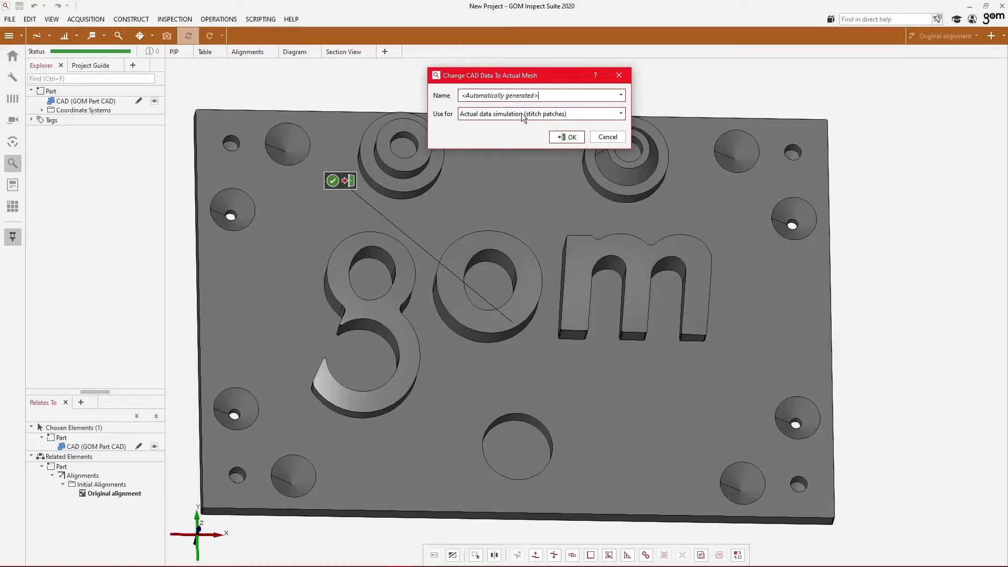
{"action": "left_click", "coordinate": [567, 137]}
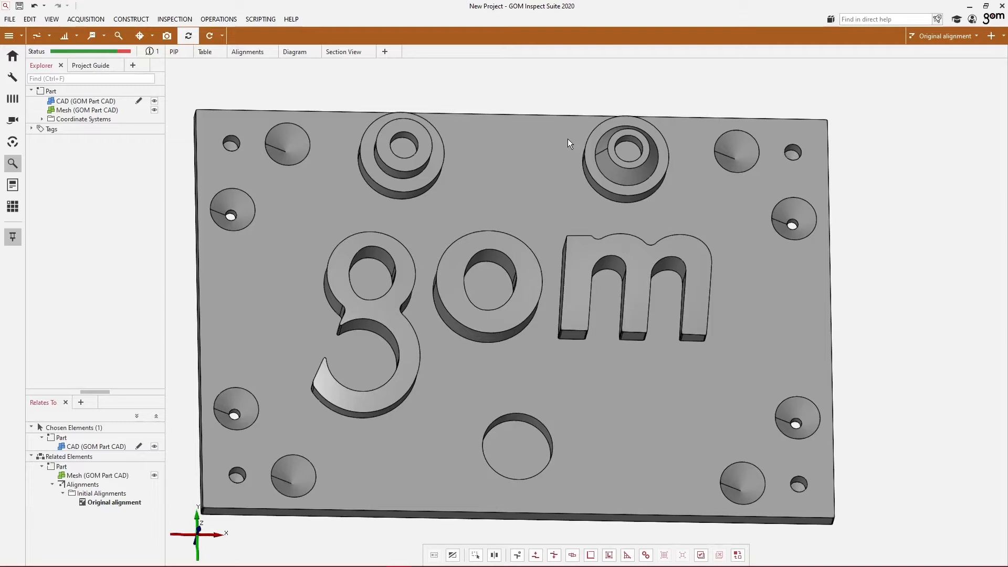
Create a prealignment of the part with a short search time and an additional best-fit.
{"action": "left_click", "coordinate": [198, 530]}
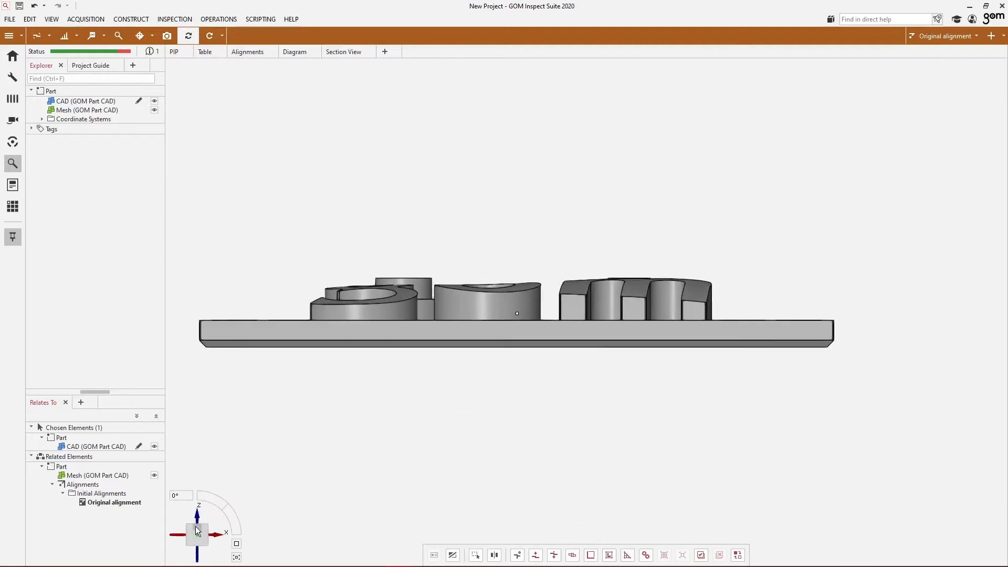
{"action": "left_click", "coordinate": [197, 530]}
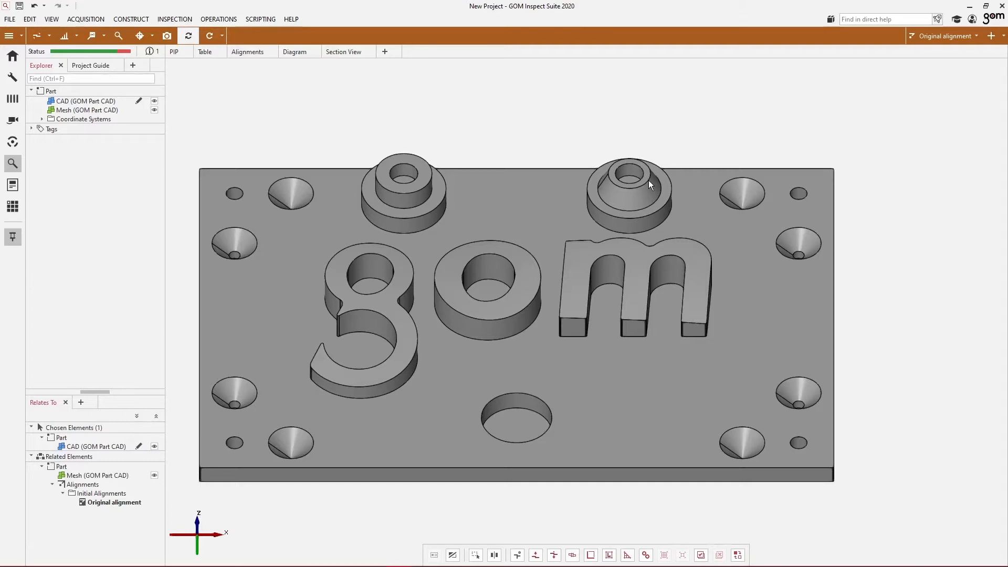
{"action": "left_click", "coordinate": [1003, 37]}
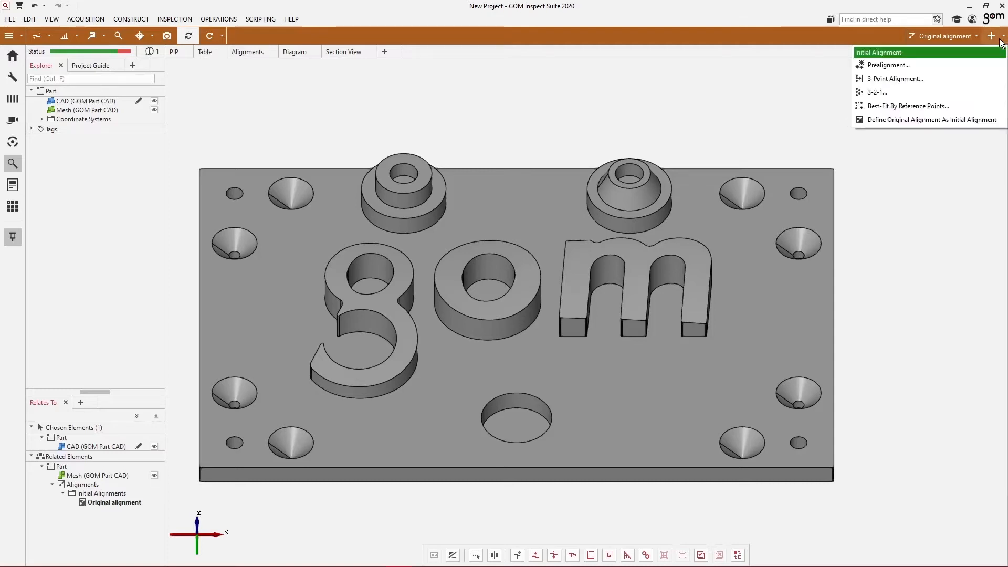
{"action": "left_click", "coordinate": [953, 63]}
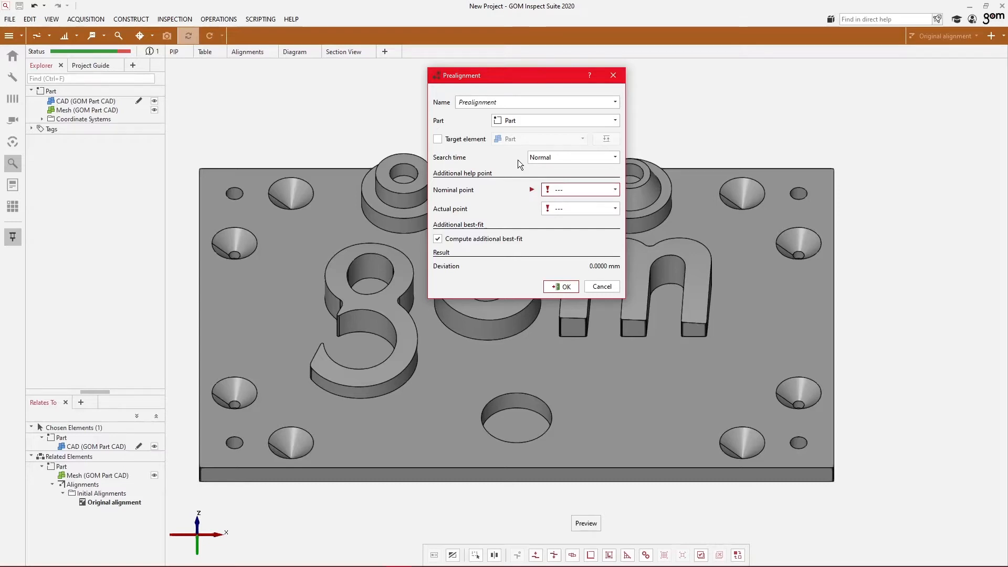
{"action": "left_click", "coordinate": [565, 156]}
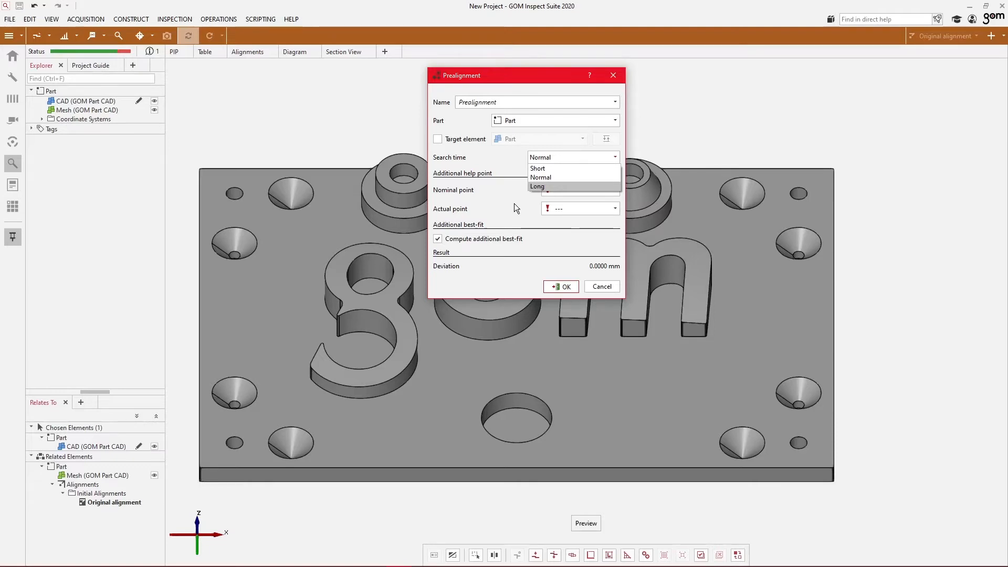
{"action": "left_click", "coordinate": [537, 172]}
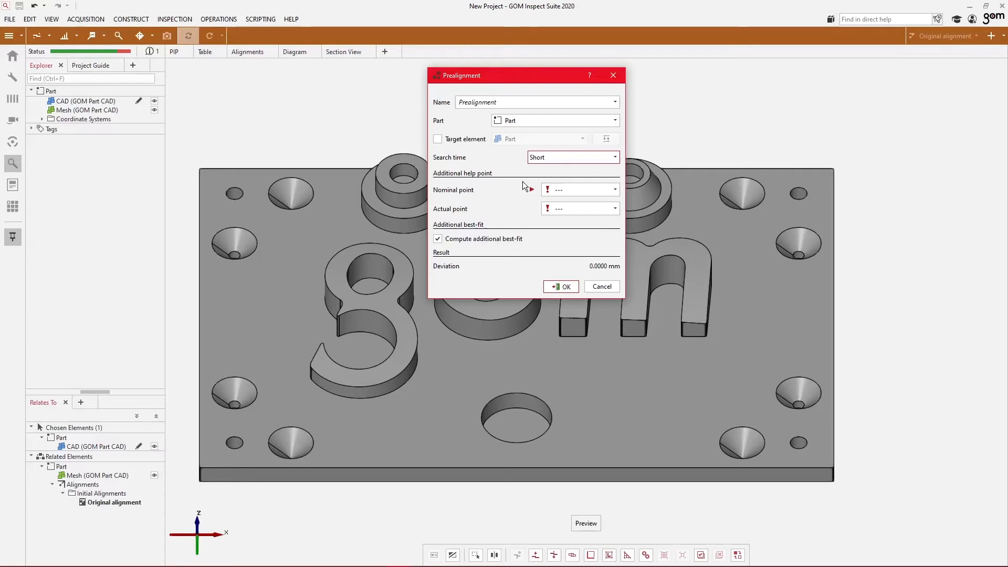
{"action": "left_click", "coordinate": [565, 288]}
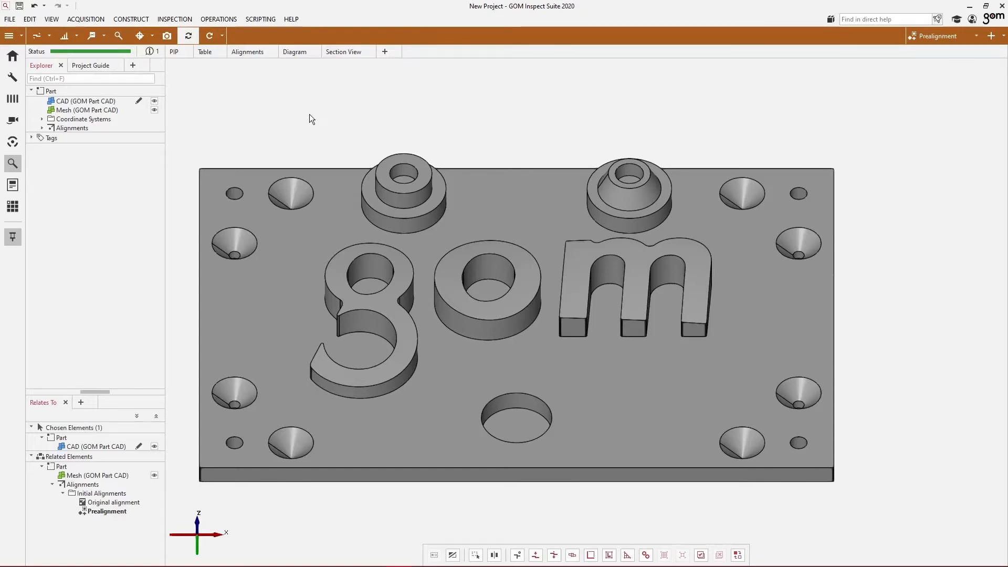
Create a surface comparison on the CAD with a manual tolerance of 0.3 mm.
{"action": "left_click", "coordinate": [48, 38]}
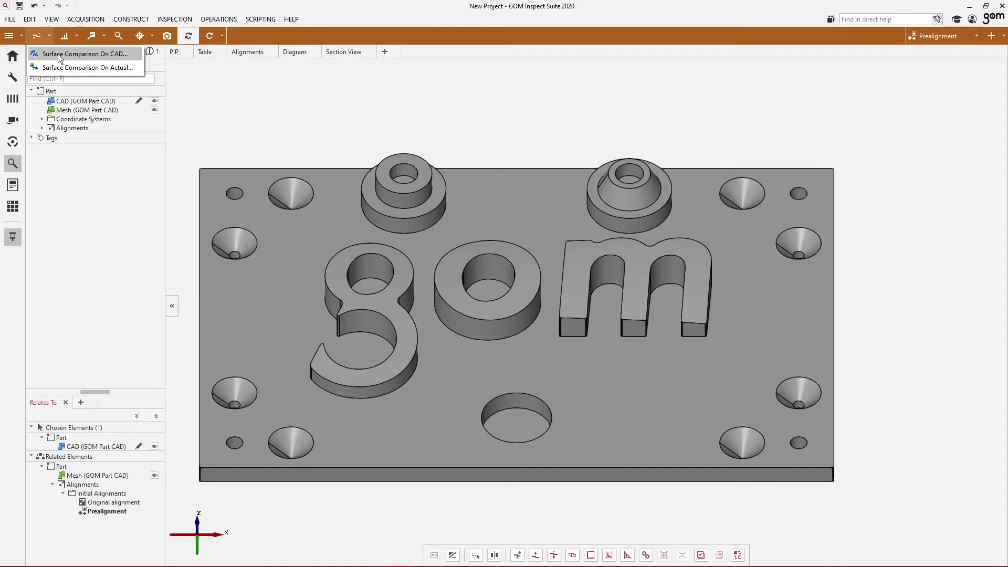
{"action": "left_click", "coordinate": [57, 55]}
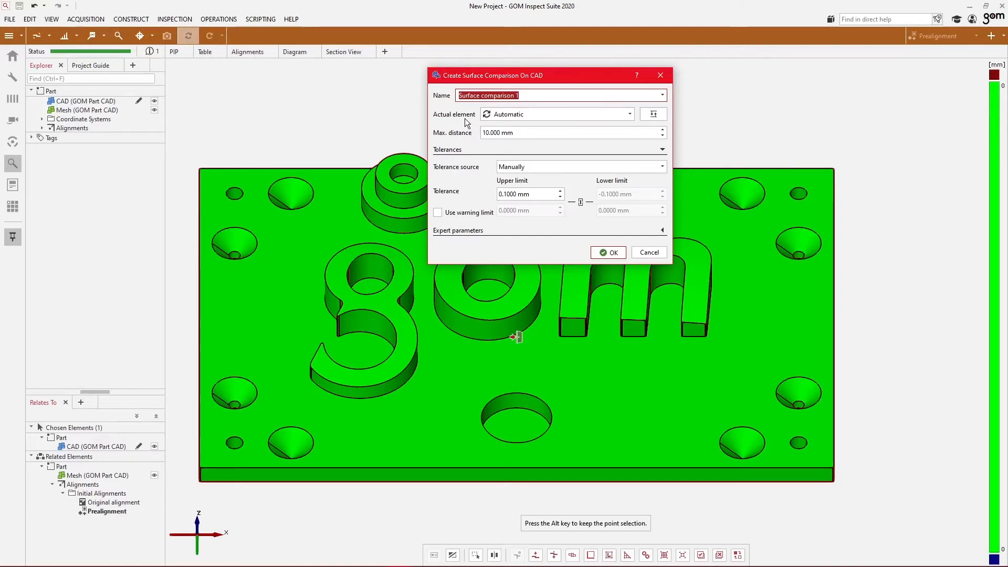
{"action": "key", "text": "Tab"}
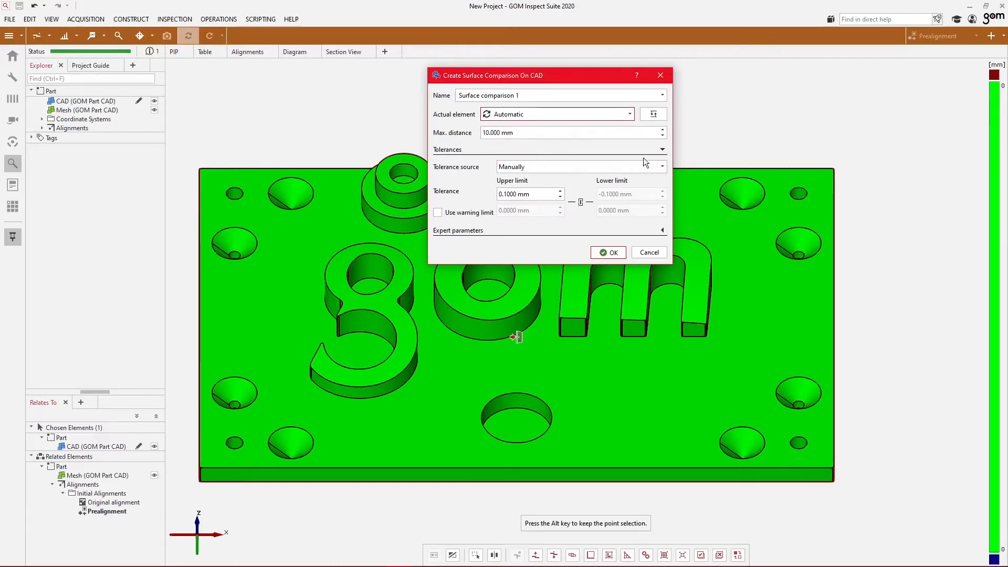
{"action": "left_click", "coordinate": [596, 167]}
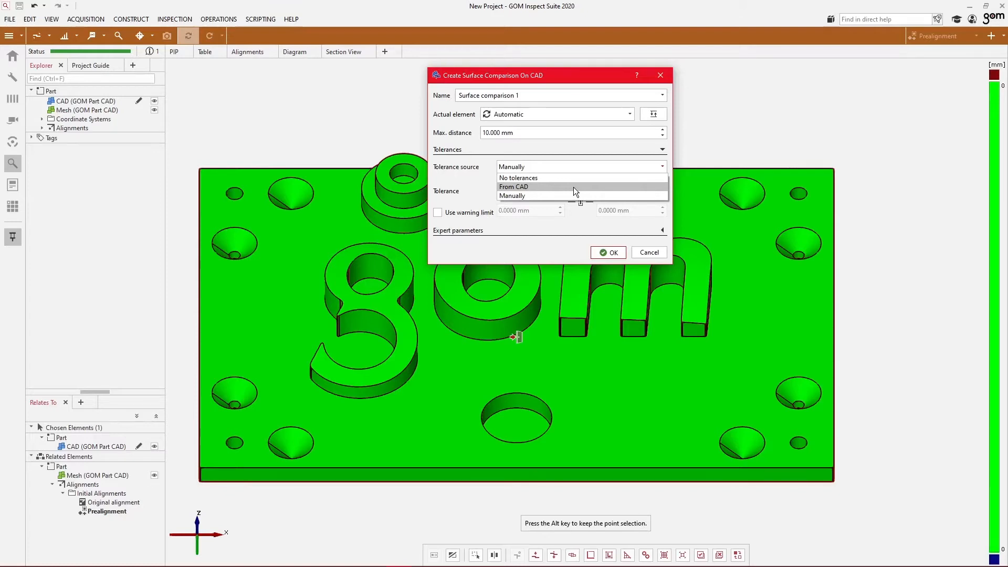
{"action": "left_click", "coordinate": [530, 196]}
{"action": "left_click_drag", "start_coordinate": [529, 195], "coordinate": [478, 200]}
{"action": "type", "text": "0.3"}
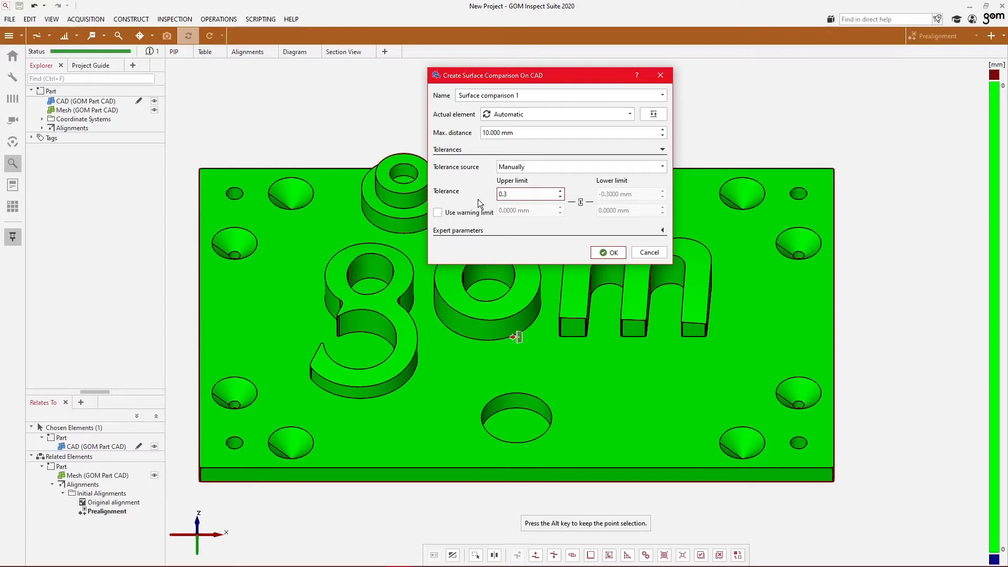
{"action": "left_click", "coordinate": [609, 255]}
Place nine deviation labels on the surface comparison: six spread around the plate's top face and one on each letter of "gom".
{"action": "left_click_drag", "start_coordinate": [604, 272], "coordinate": [603, 295]}
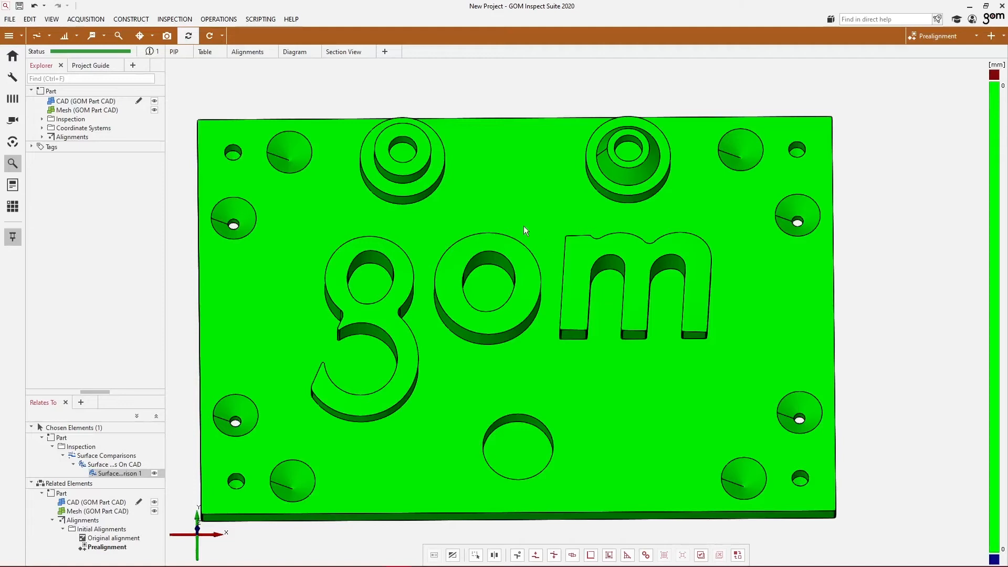
{"action": "left_click", "coordinate": [99, 34]}
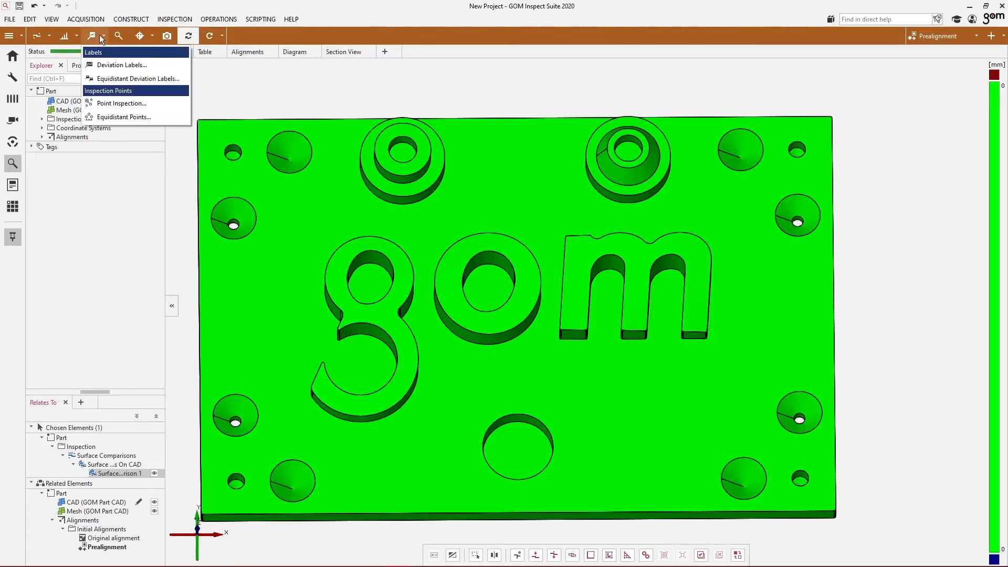
{"action": "left_click", "coordinate": [150, 64]}
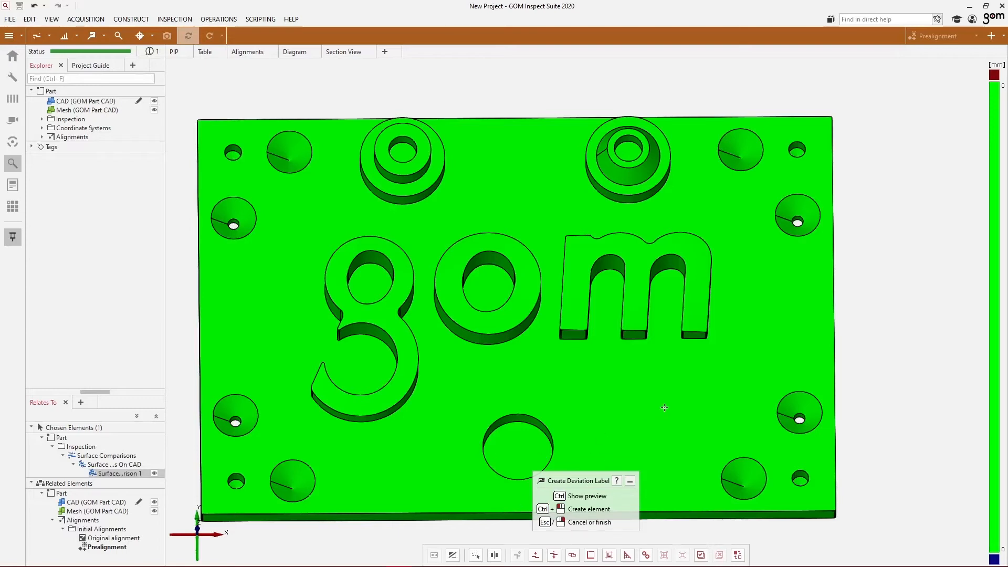
{"action": "key", "text": "ctrl"}
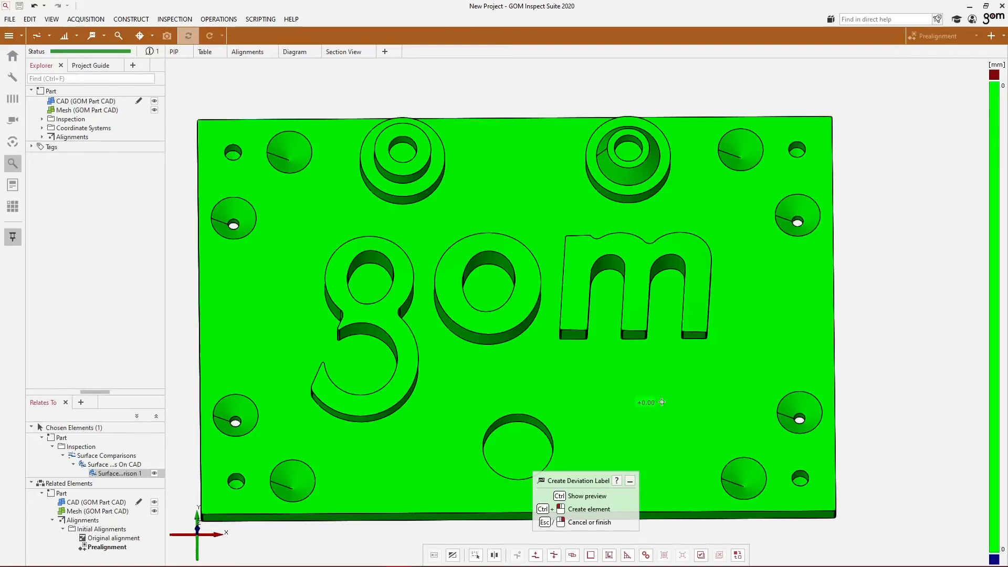
{"action": "left_click", "coordinate": [662, 402], "text": "ctrl"}
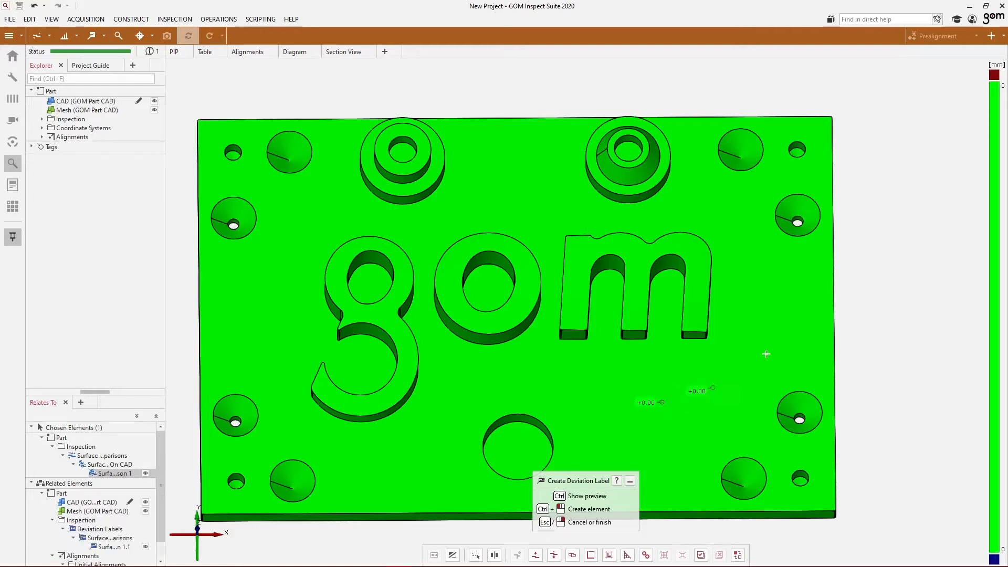
{"action": "left_click", "coordinate": [781, 325], "text": "ctrl"}
{"action": "left_click", "coordinate": [723, 204], "text": "ctrl"}
{"action": "left_click", "coordinate": [553, 208], "text": "ctrl"}
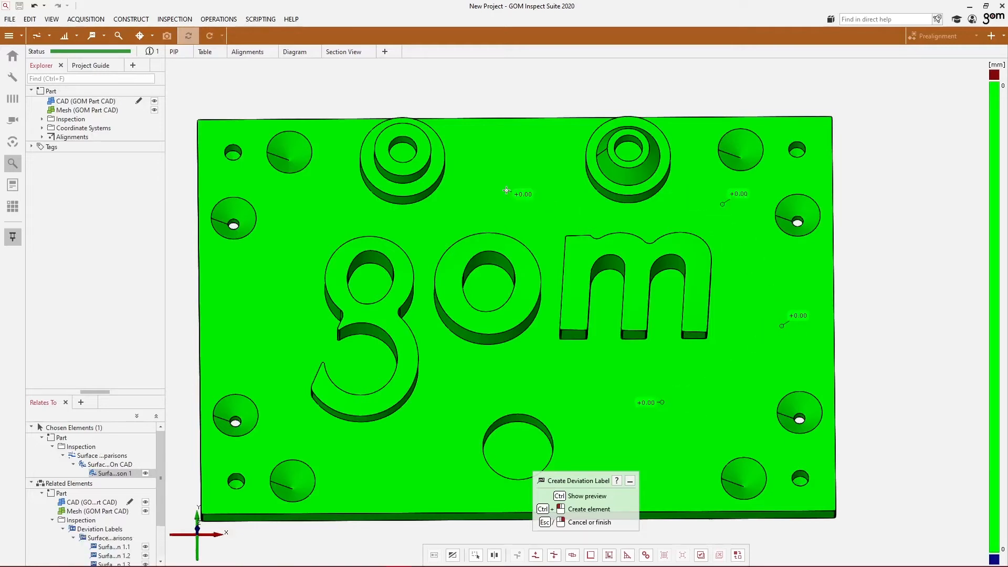
{"action": "left_click", "coordinate": [506, 190], "text": "ctrl"}
{"action": "left_click", "coordinate": [347, 208], "text": "ctrl"}
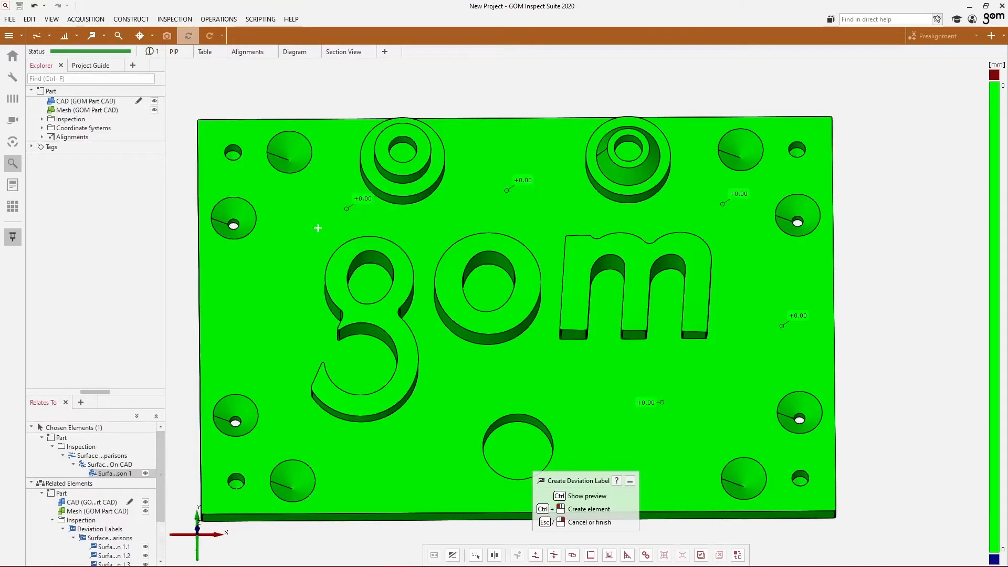
{"action": "left_click", "coordinate": [261, 306], "text": "ctrl"}
{"action": "left_click", "coordinate": [325, 395], "text": "ctrl"}
{"action": "left_click", "coordinate": [464, 321], "text": "ctrl"}
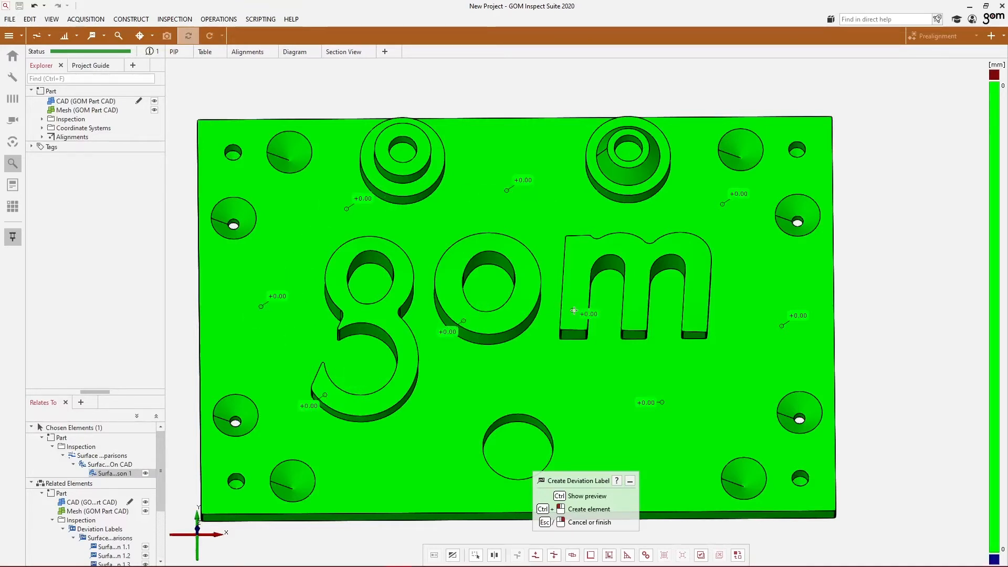
{"action": "left_click", "coordinate": [575, 313], "text": "ctrl"}
{"action": "key", "text": "Escape"}
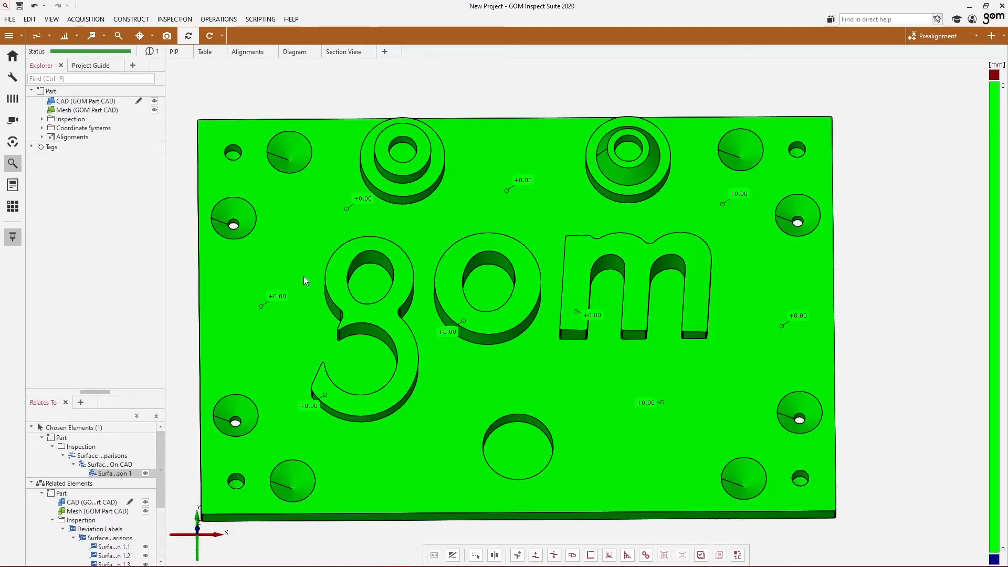
Create a minimum deviation label covering the whole surface comparison of the plate.
{"action": "left_click", "coordinate": [175, 19]}
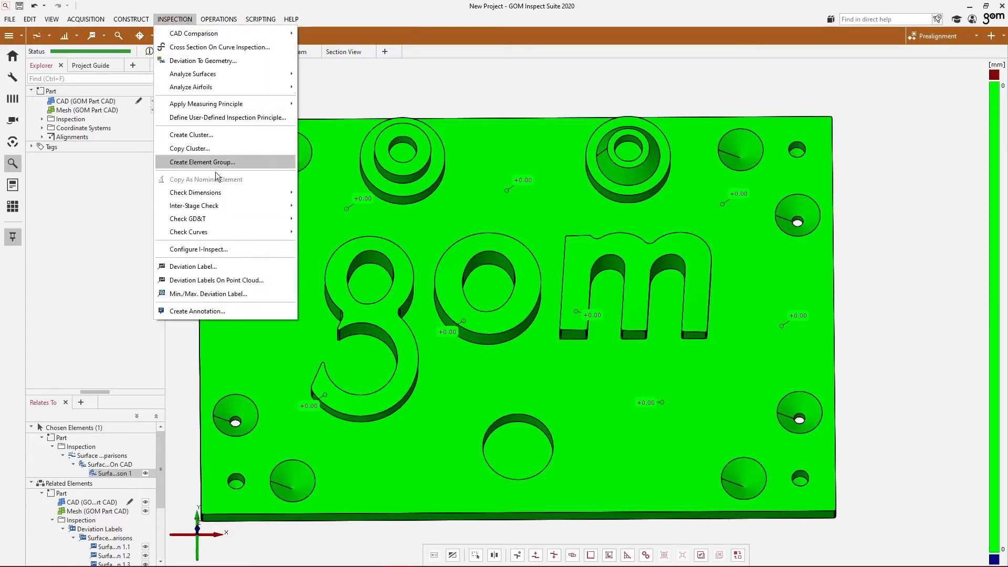
{"action": "left_click", "coordinate": [247, 294]}
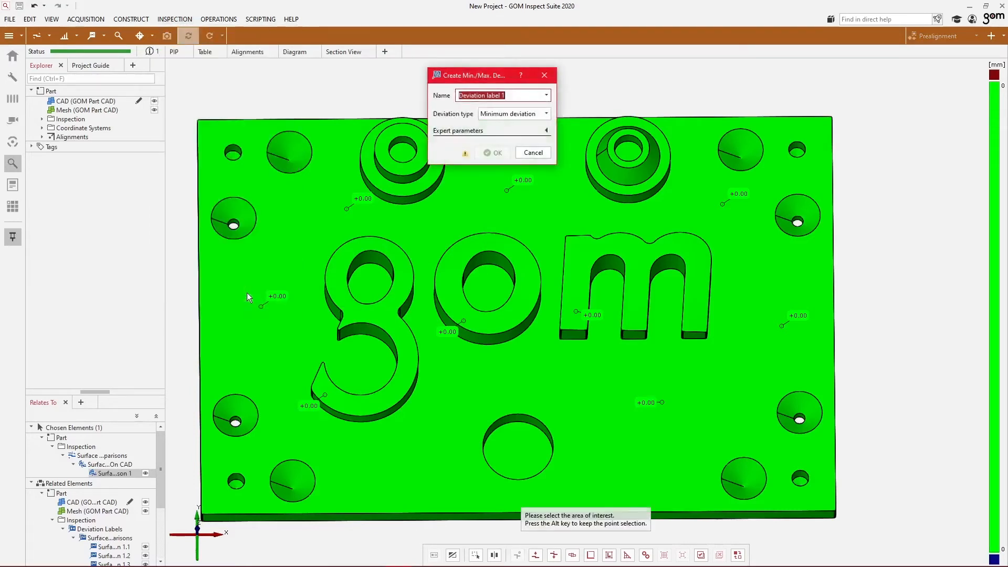
{"action": "left_click_drag", "start_coordinate": [556, 111], "coordinate": [607, 111]}
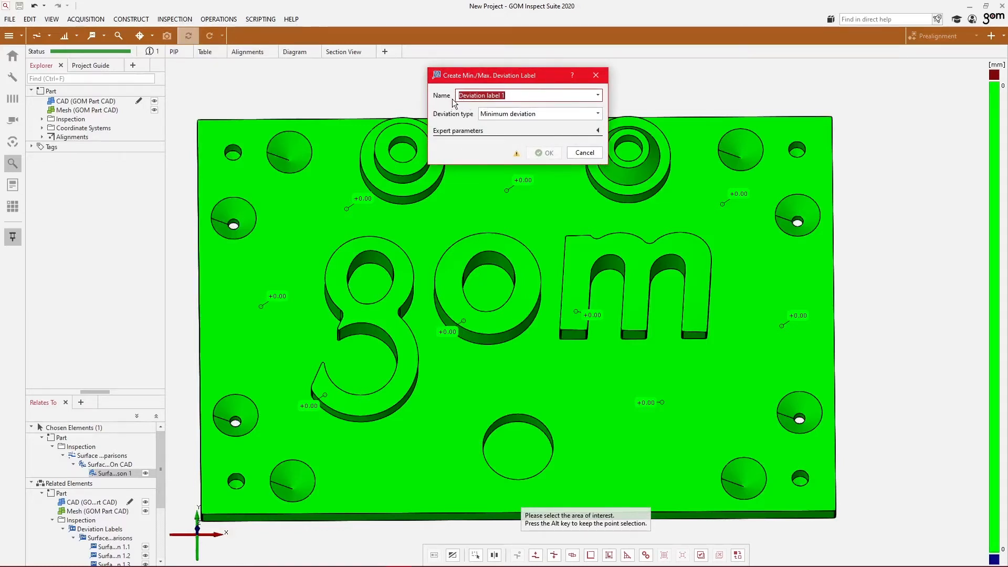
{"action": "left_click", "coordinate": [560, 116]}
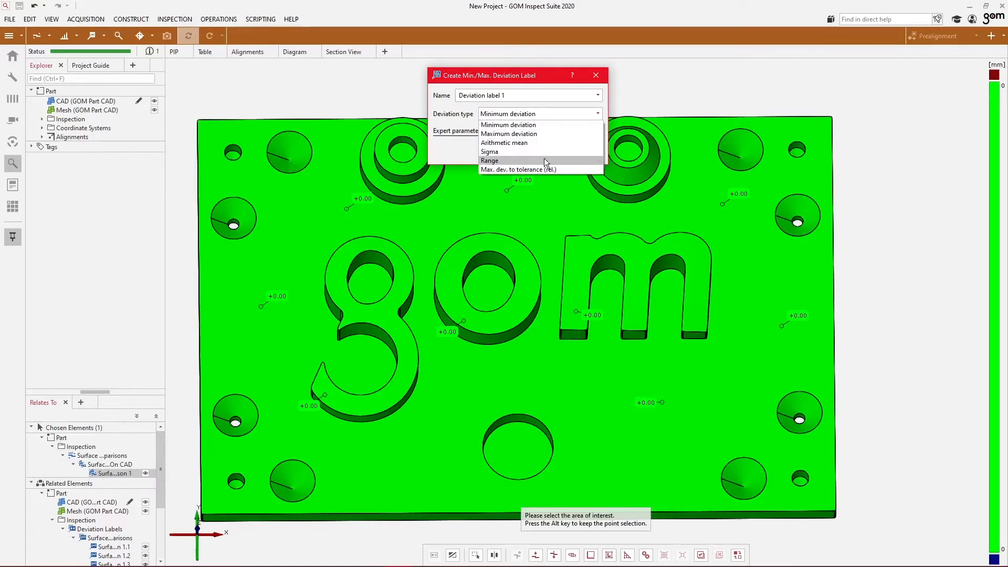
{"action": "left_click", "coordinate": [557, 127]}
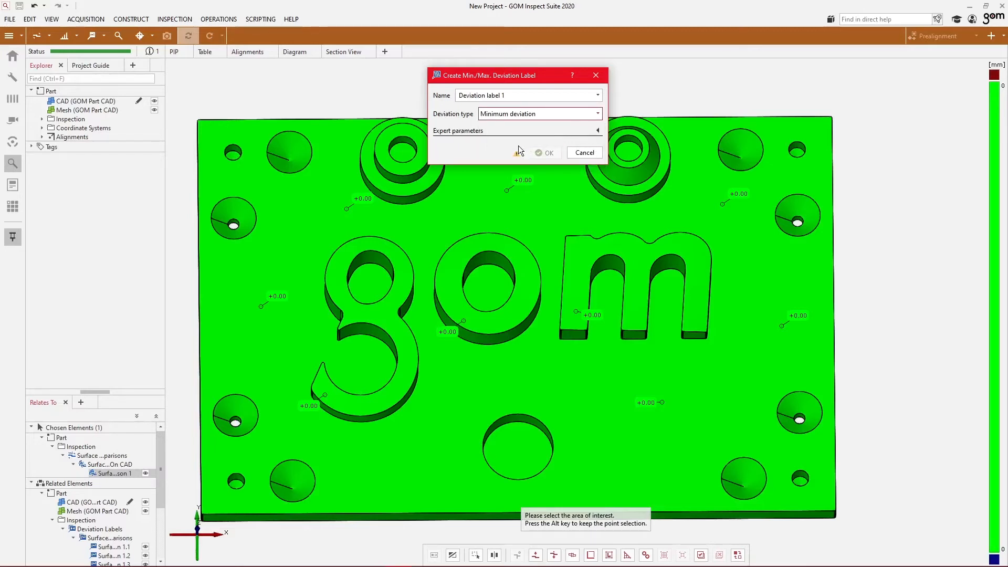
{"action": "mouse_move", "coordinate": [517, 152]}
{"action": "left_click", "coordinate": [701, 555]}
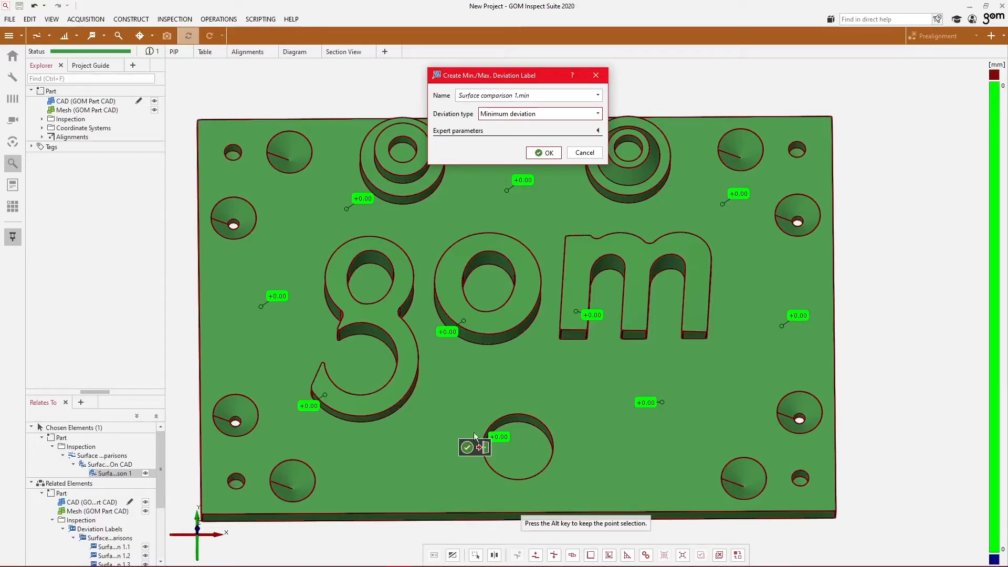
{"action": "left_click", "coordinate": [549, 153]}
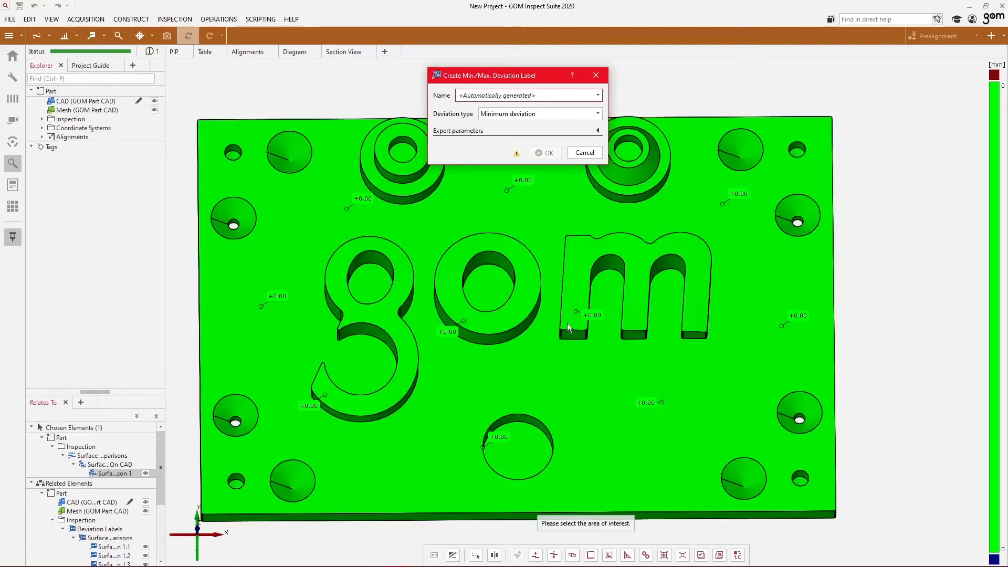
Add a maximum deviation label for the whole surface comparison and finish creating labels.
{"action": "left_click", "coordinate": [590, 114]}
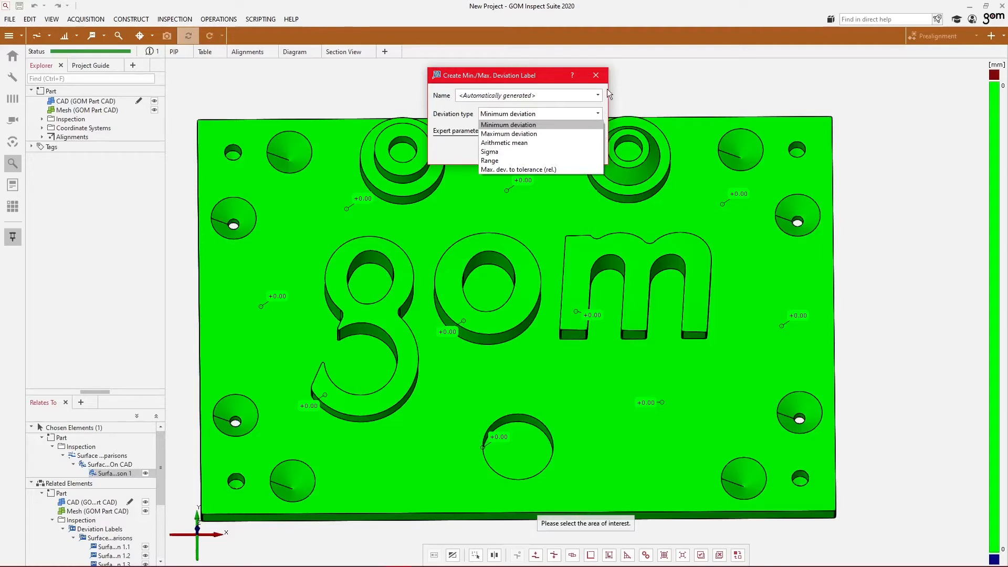
{"action": "left_click", "coordinate": [644, 97]}
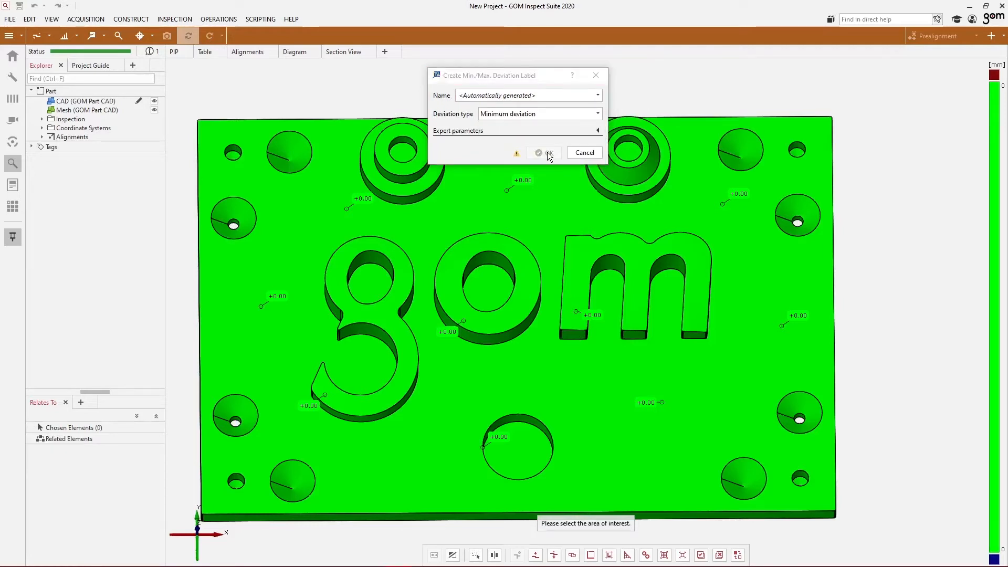
{"action": "left_click", "coordinate": [589, 115]}
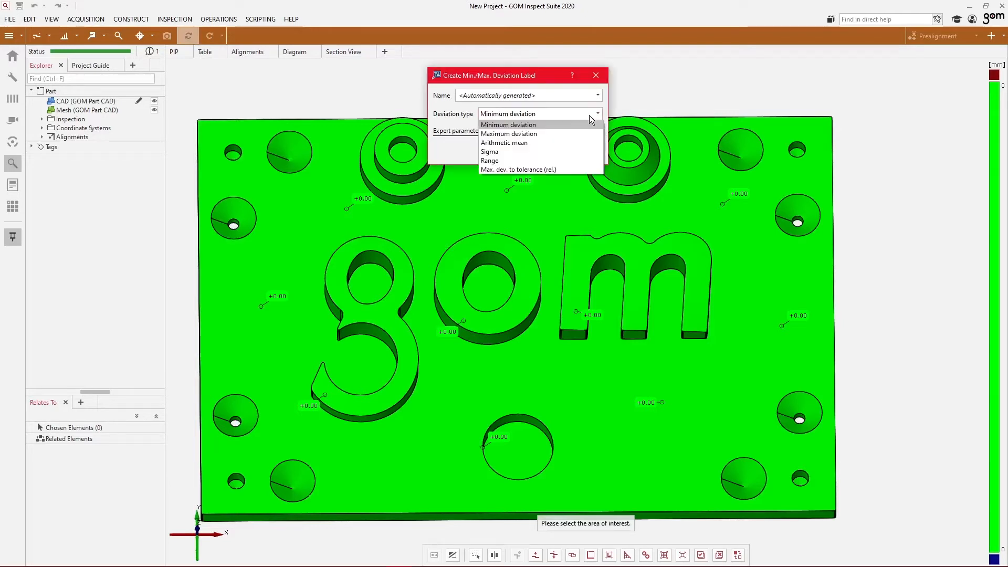
{"action": "left_click", "coordinate": [571, 134]}
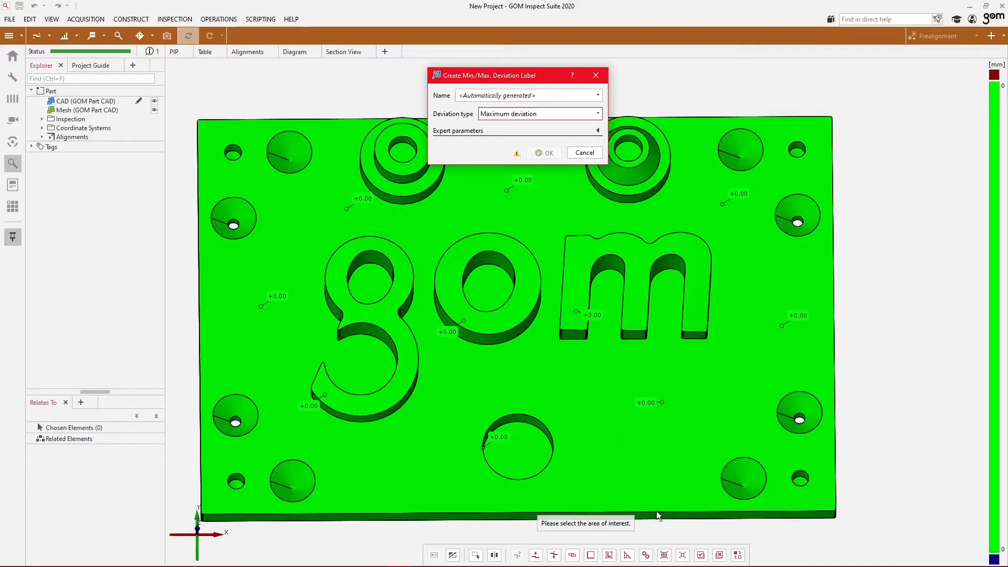
{"action": "left_click", "coordinate": [701, 555]}
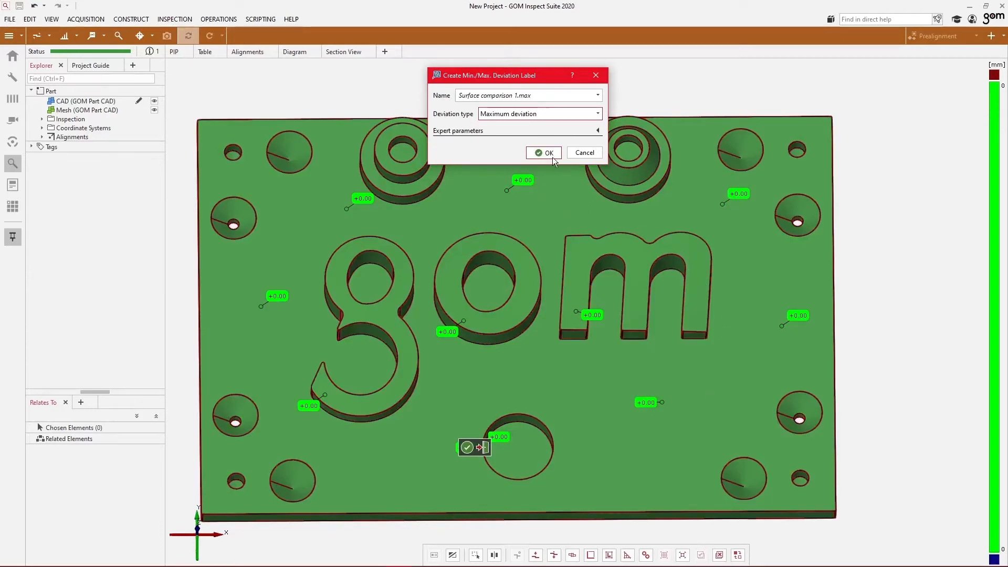
{"action": "left_click", "coordinate": [487, 446]}
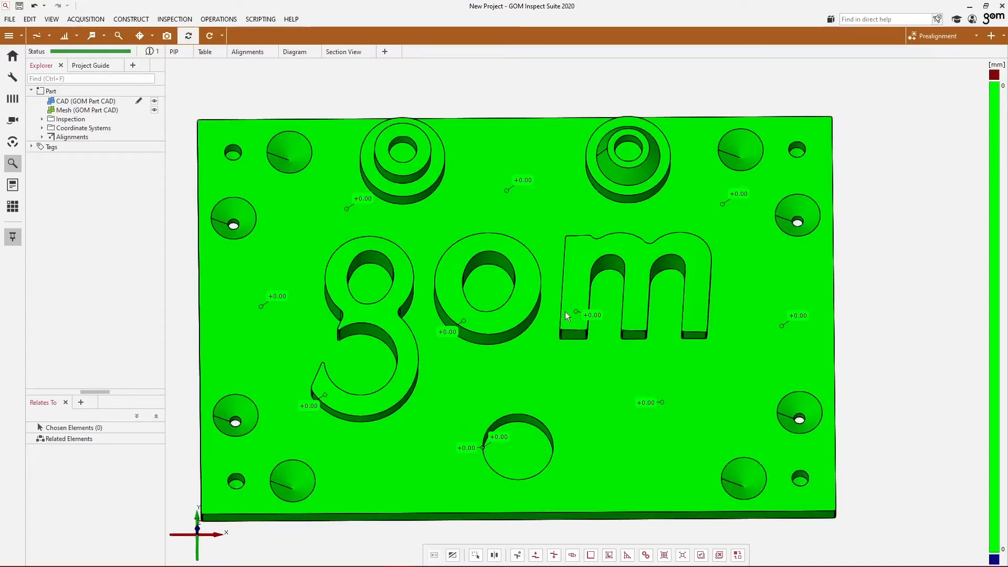
Create a report page titled "Surface Comparison" from a tilted front view of the labelled plate.
{"action": "mouse_move", "coordinate": [229, 531]}
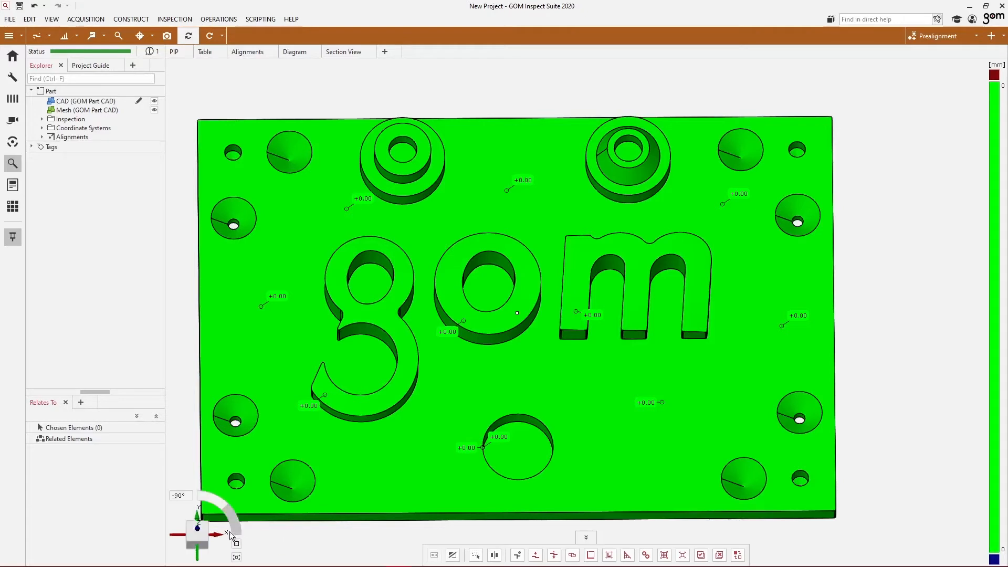
{"action": "left_click", "coordinate": [196, 542]}
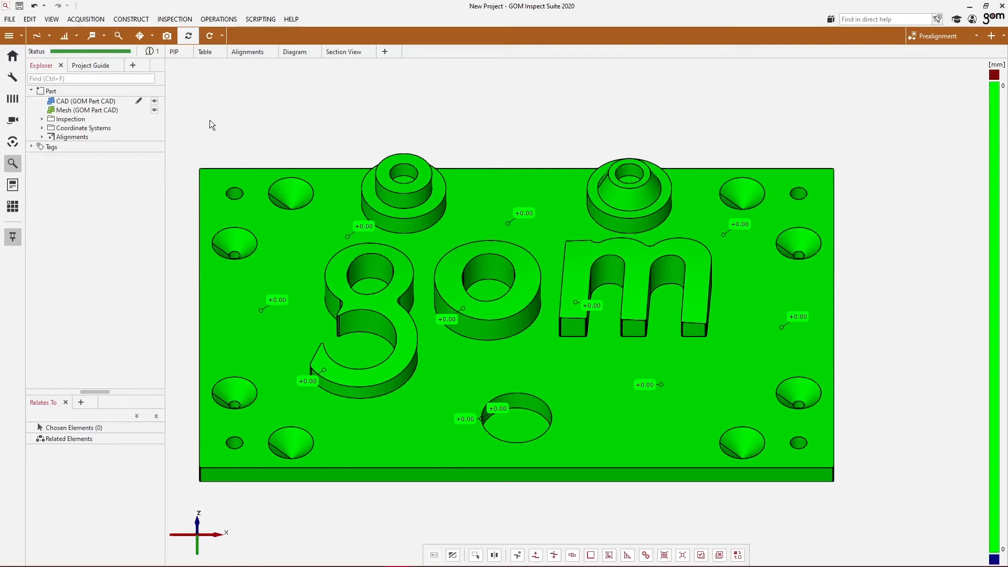
{"action": "left_click", "coordinate": [166, 35]}
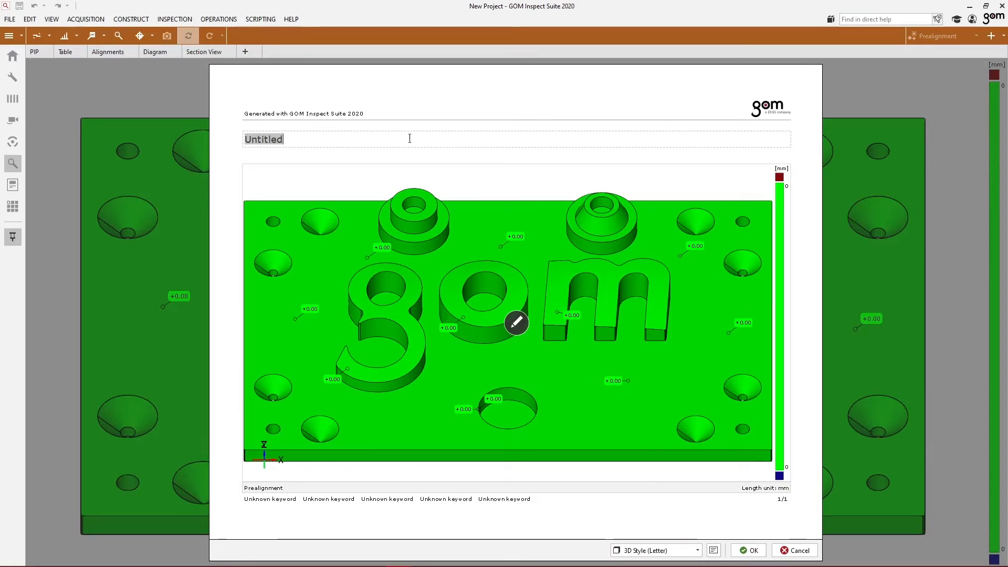
{"action": "key", "text": "BackSpace"}
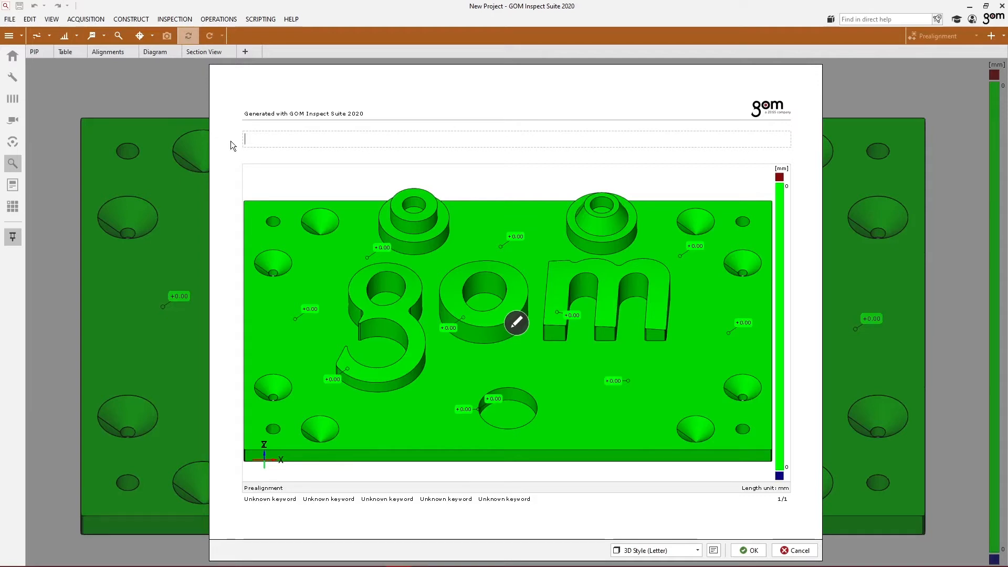
{"action": "type", "text": "Surface Comparison"}
{"action": "left_click", "coordinate": [746, 549]}
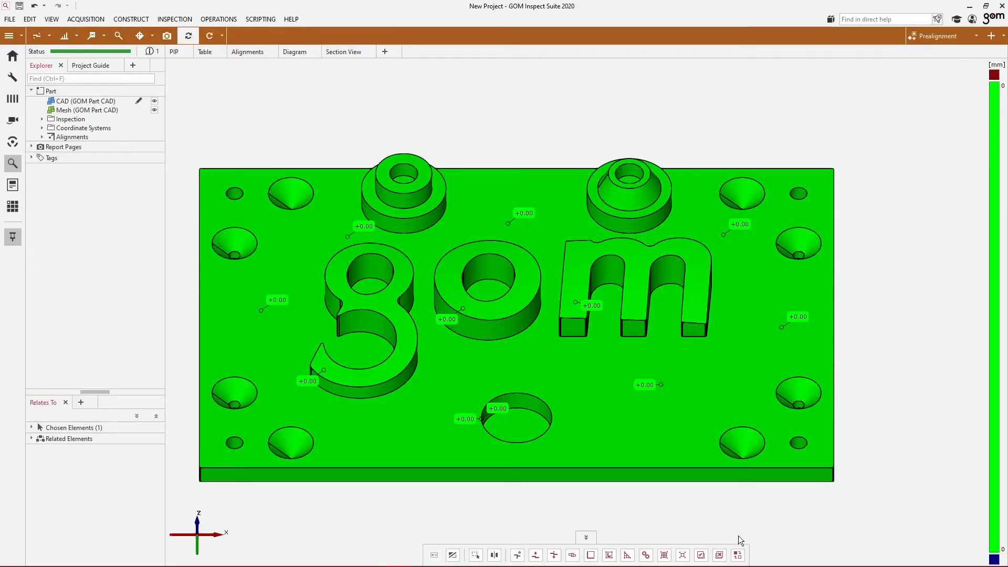
Show only the plate's CAD in the 3D view and collapse the part's element tree.
{"action": "left_click", "coordinate": [31, 148]}
{"action": "left_click", "coordinate": [32, 147]}
{"action": "left_click", "coordinate": [52, 137]}
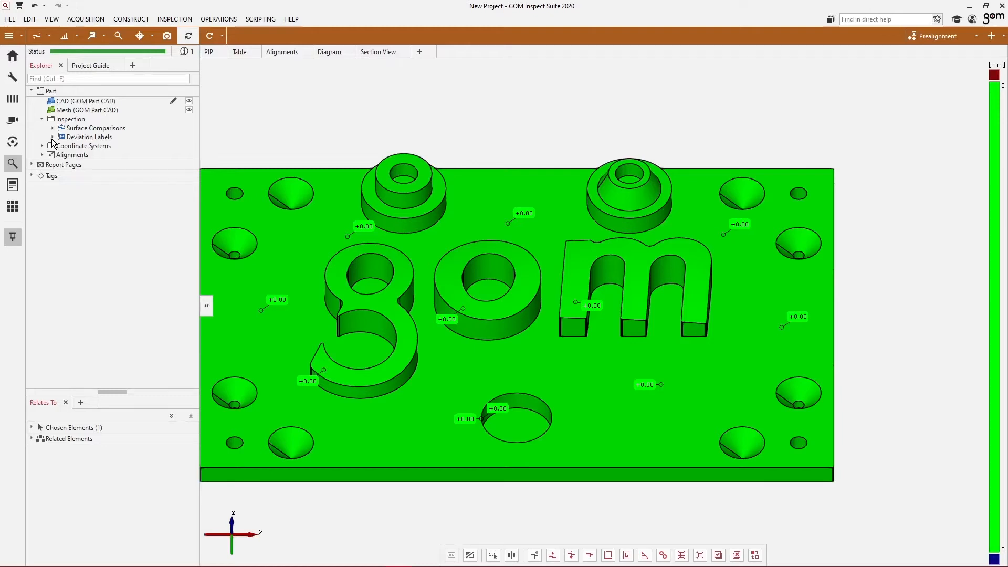
{"action": "left_click", "coordinate": [41, 119]}
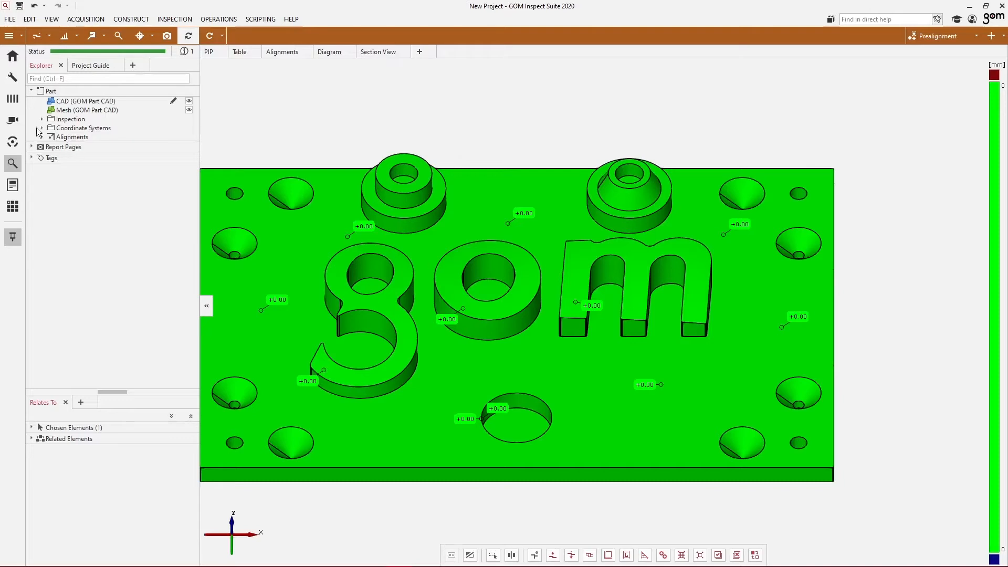
{"action": "left_click", "coordinate": [96, 105]}
{"action": "left_click_drag", "start_coordinate": [95, 103], "coordinate": [423, 114]}
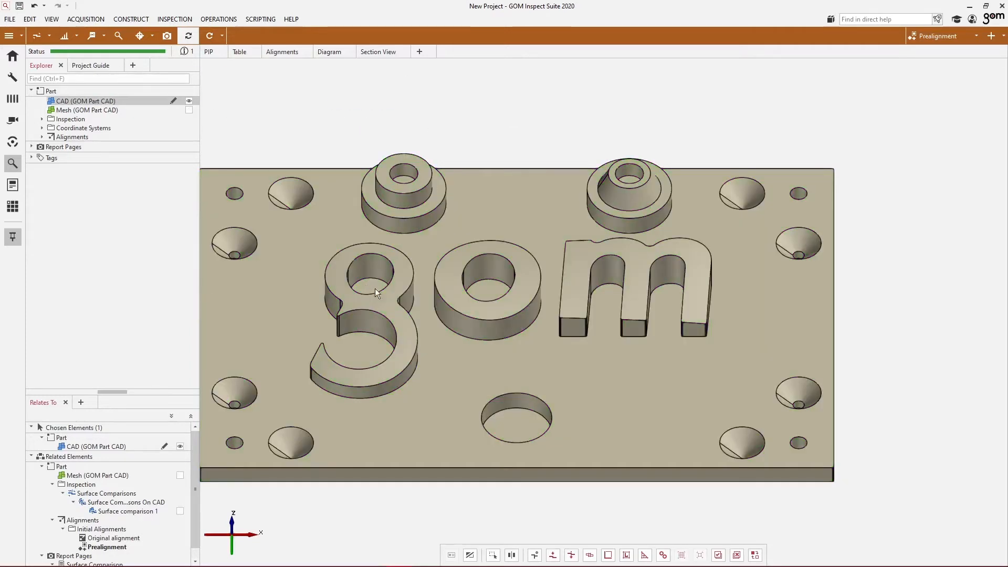
{"action": "right_click_drag", "start_coordinate": [451, 301], "coordinate": [489, 292]}
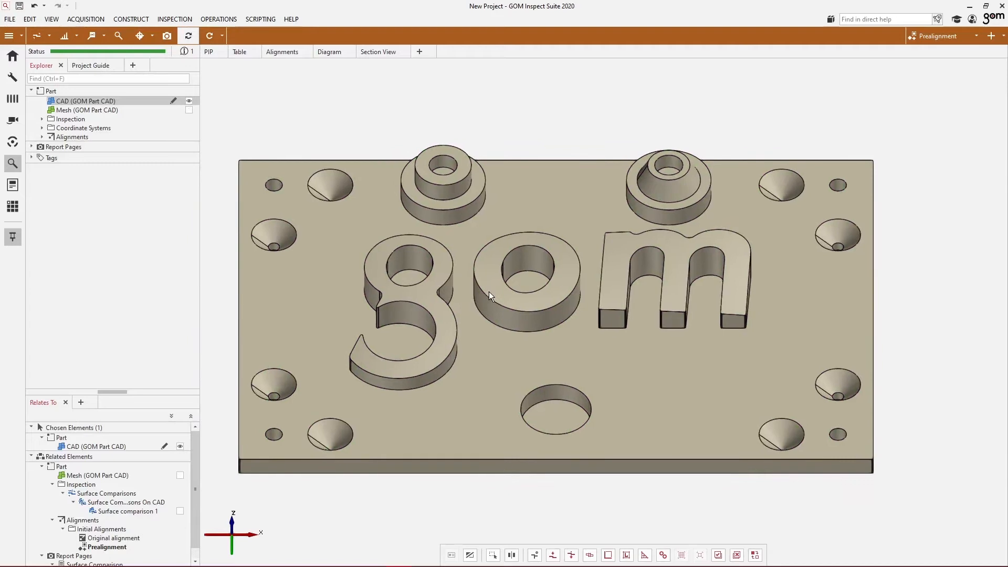
{"action": "left_click", "coordinate": [32, 91]}
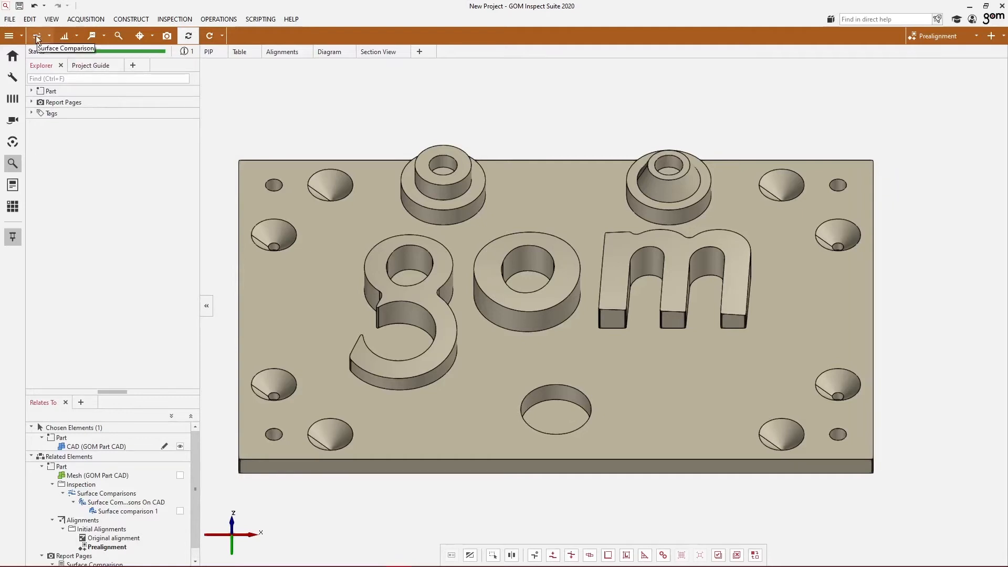
Create an inspection section on the CAD at Plane X, position 0 mm, with a manual tolerance of 0.3 mm.
{"action": "left_click", "coordinate": [77, 36]}
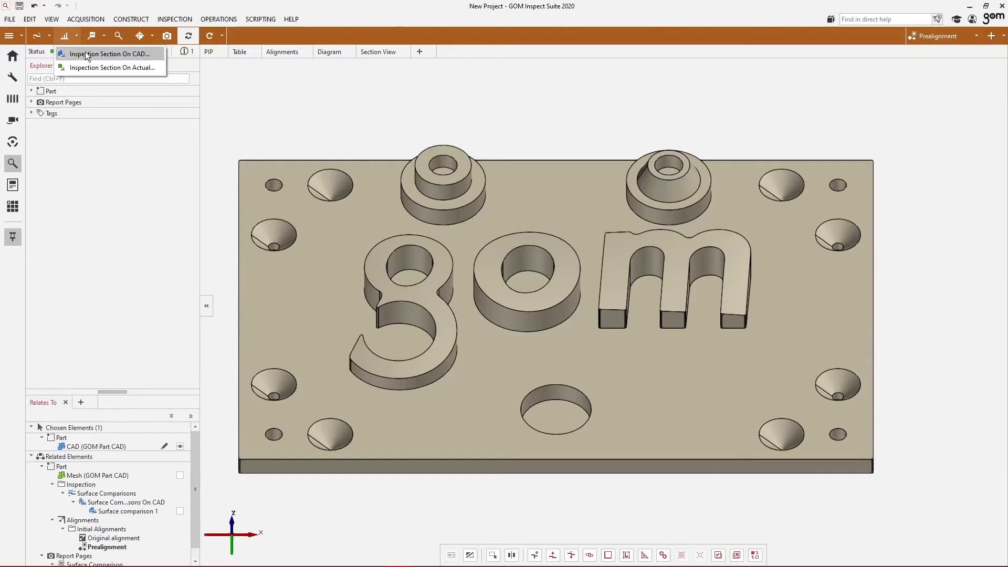
{"action": "left_click", "coordinate": [85, 51]}
{"action": "left_click_drag", "start_coordinate": [530, 75], "coordinate": [264, 78]}
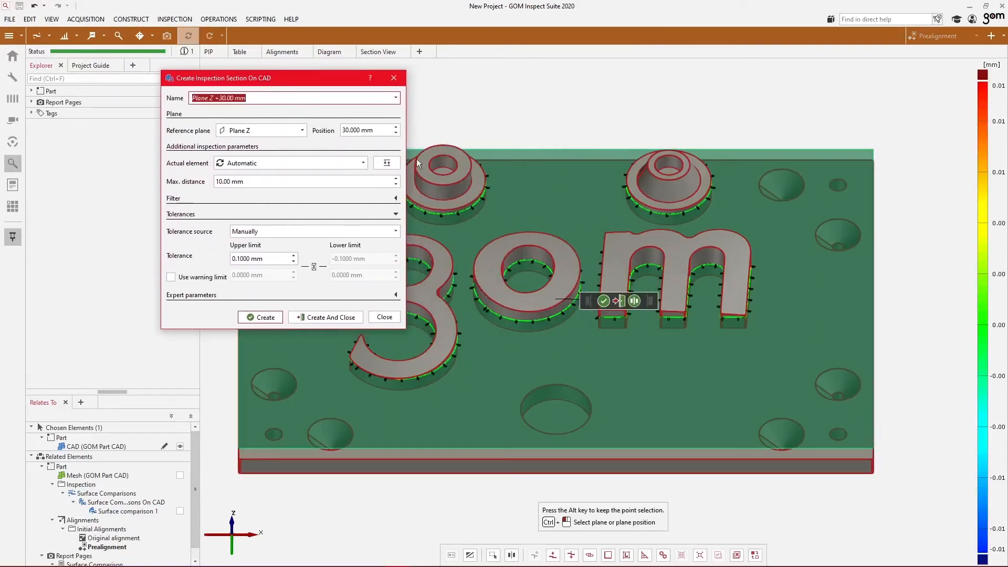
{"action": "left_click", "coordinate": [260, 130]}
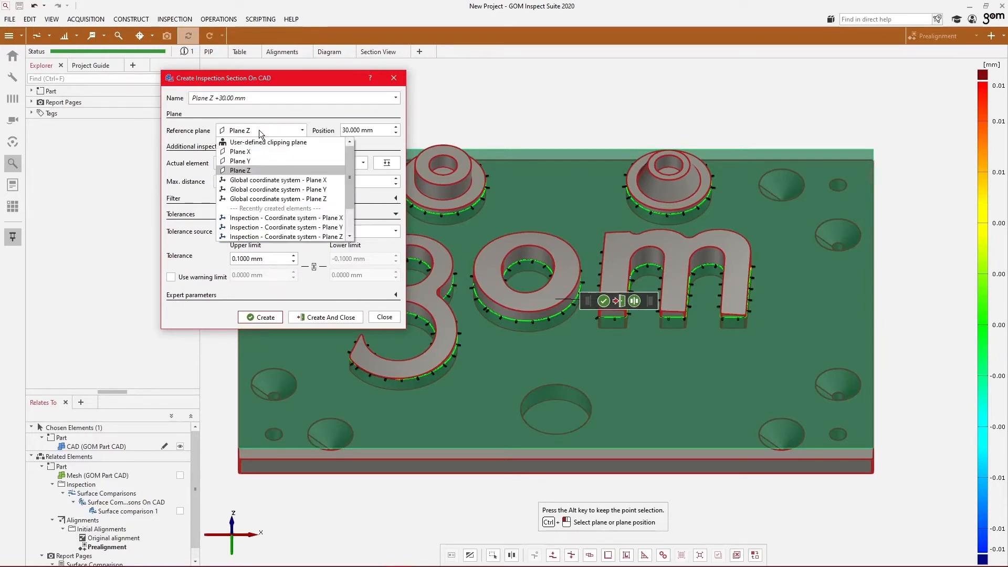
{"action": "left_click", "coordinate": [254, 152]}
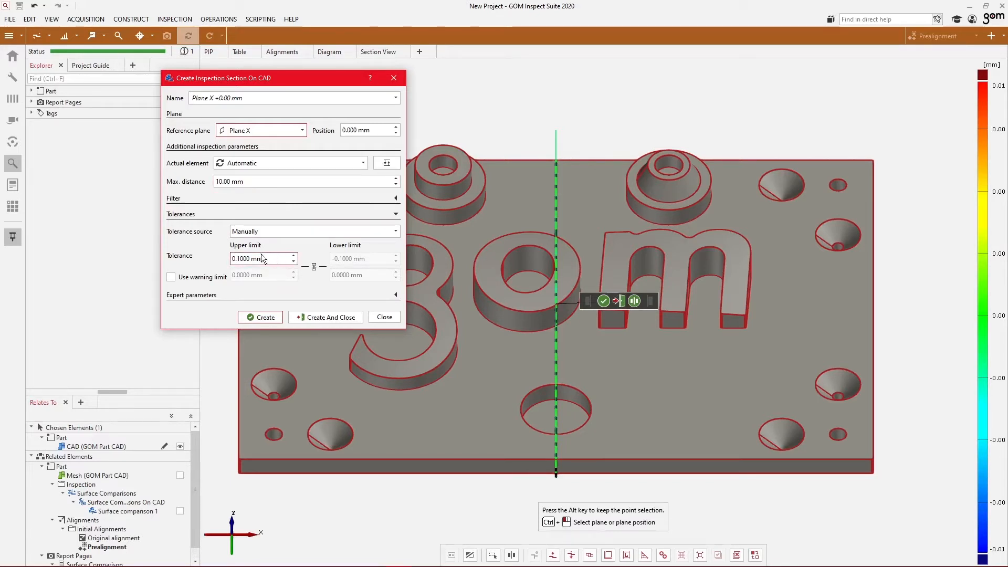
{"action": "left_click_drag", "start_coordinate": [262, 259], "coordinate": [208, 272]}
{"action": "type", "text": "0.3"}
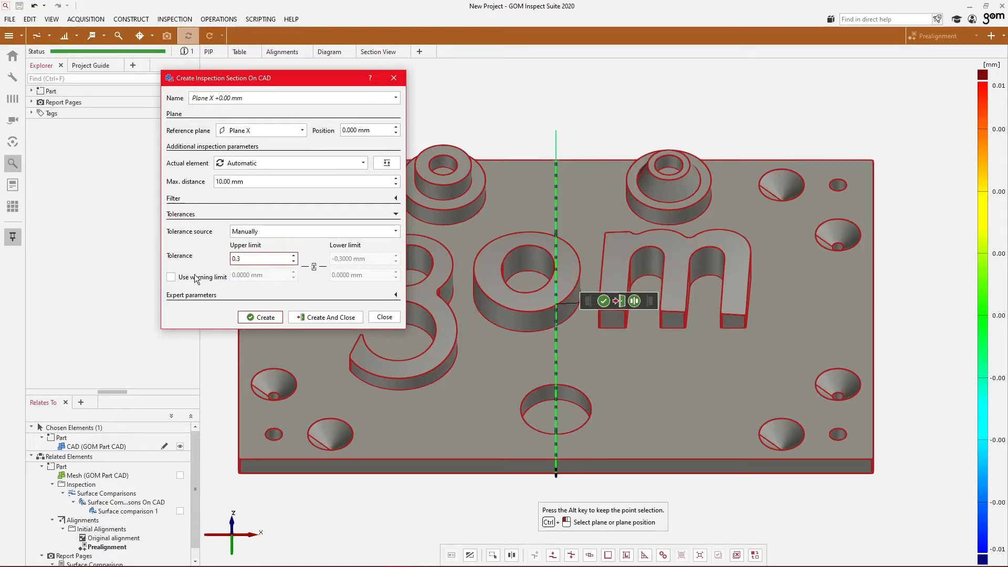
{"action": "left_click", "coordinate": [321, 317]}
Clip the plate's CAD at the element plane of the Plane X inspection section using the picture-in-picture view.
{"action": "left_click_drag", "start_coordinate": [465, 395], "coordinate": [574, 323]}
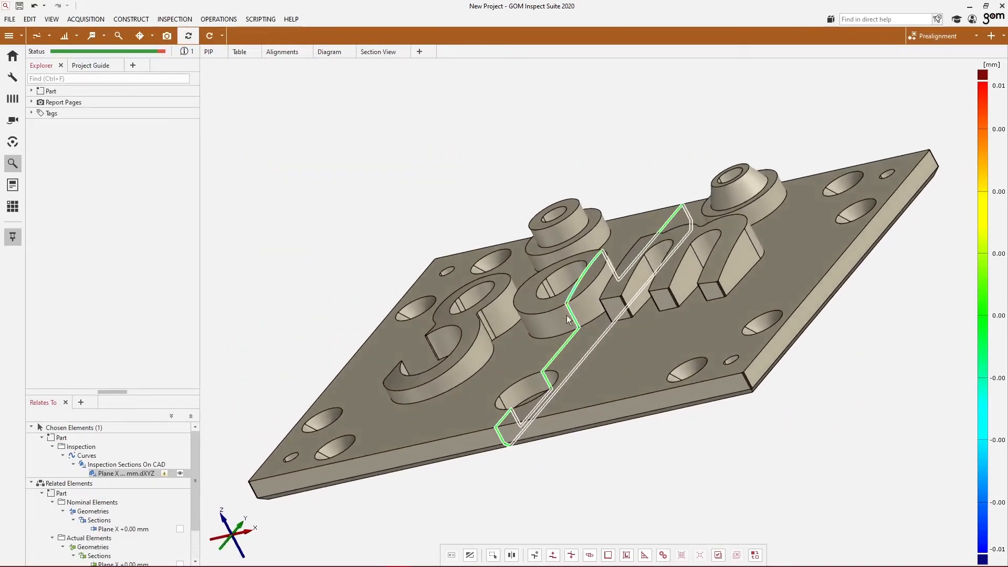
{"action": "left_click_drag", "start_coordinate": [531, 236], "coordinate": [580, 244]}
{"action": "middle_click_drag", "start_coordinate": [646, 251], "coordinate": [524, 217]}
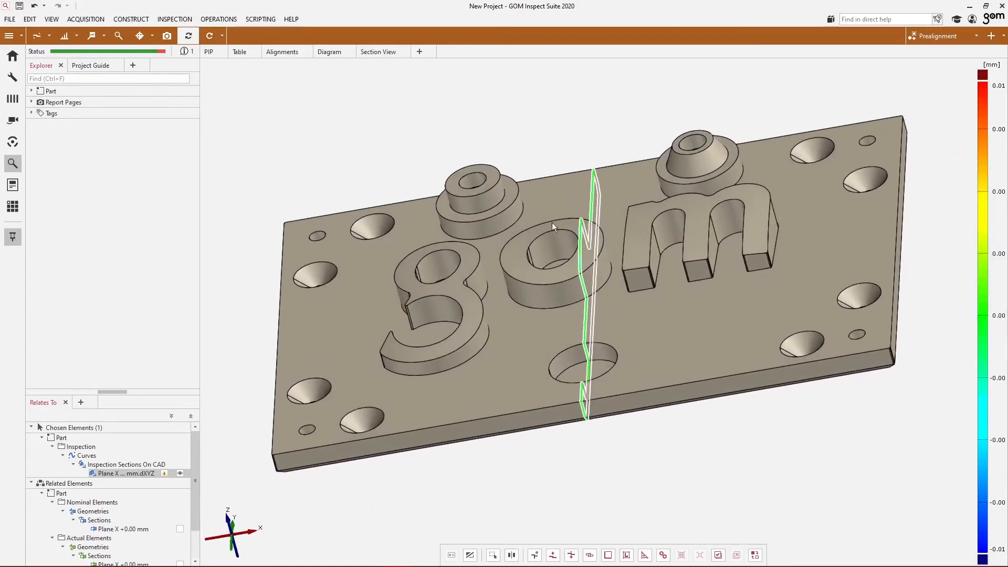
{"action": "left_click_drag", "start_coordinate": [571, 256], "coordinate": [548, 258]}
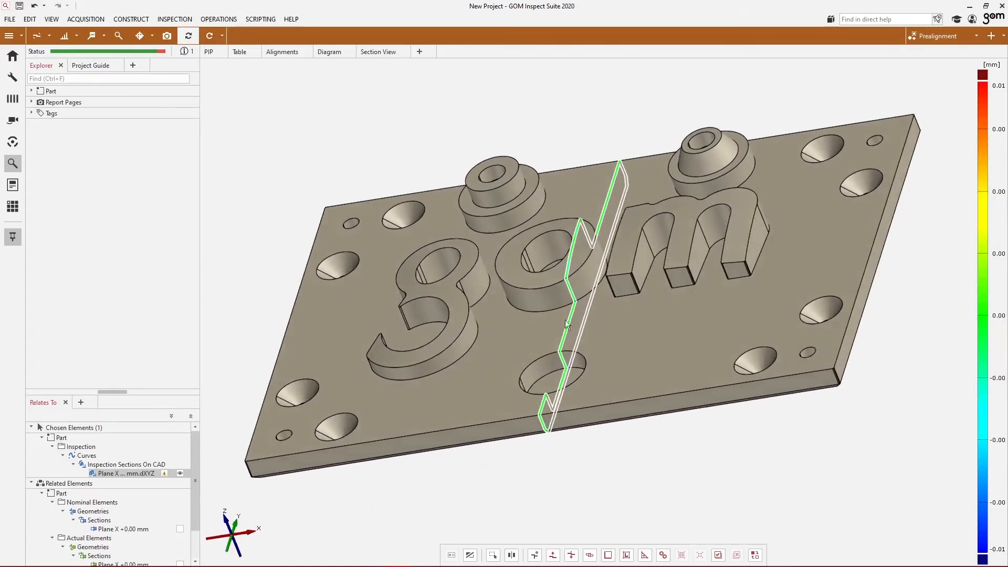
{"action": "mouse_move", "coordinate": [230, 536]}
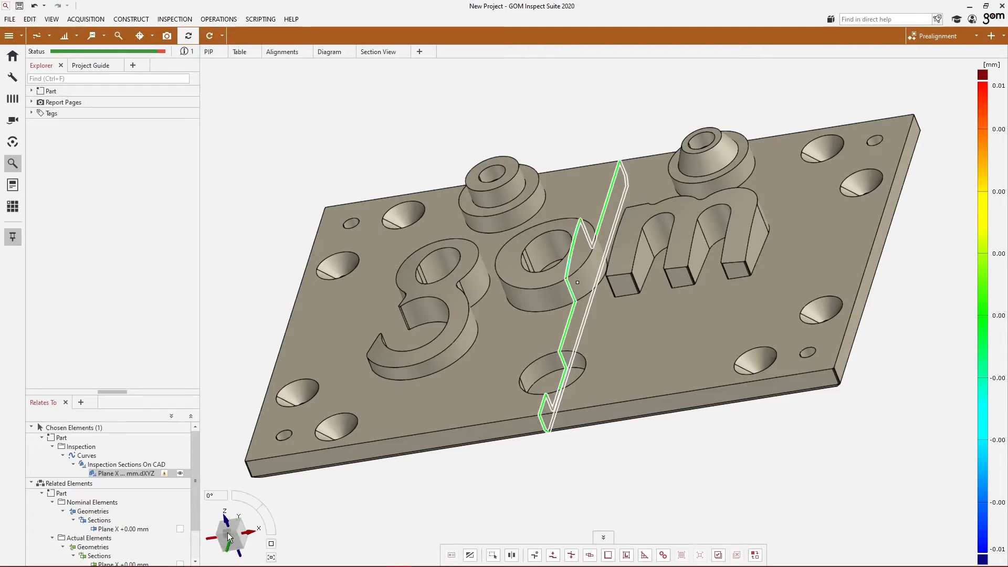
{"action": "left_click", "coordinate": [229, 534]}
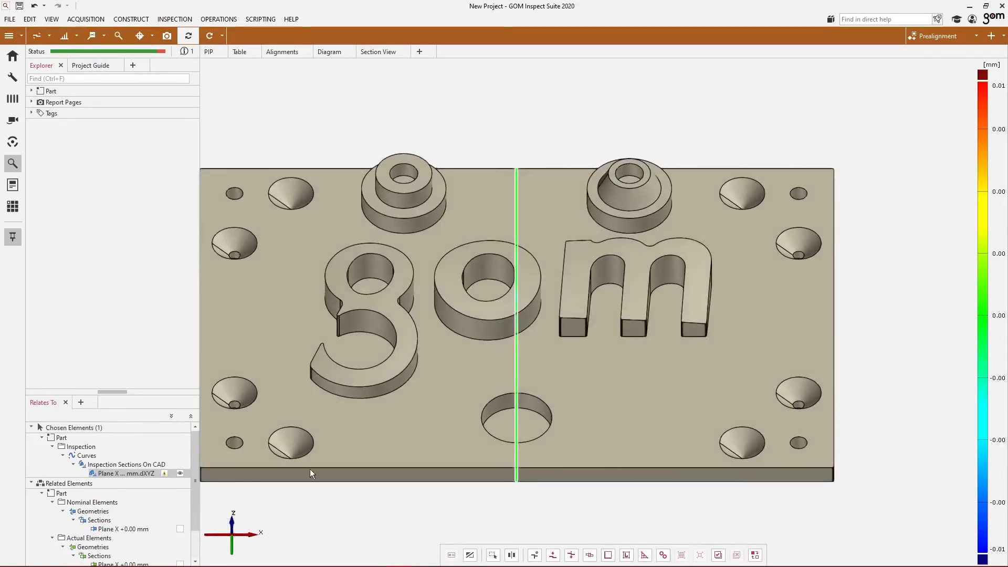
{"action": "left_click", "coordinate": [215, 54]}
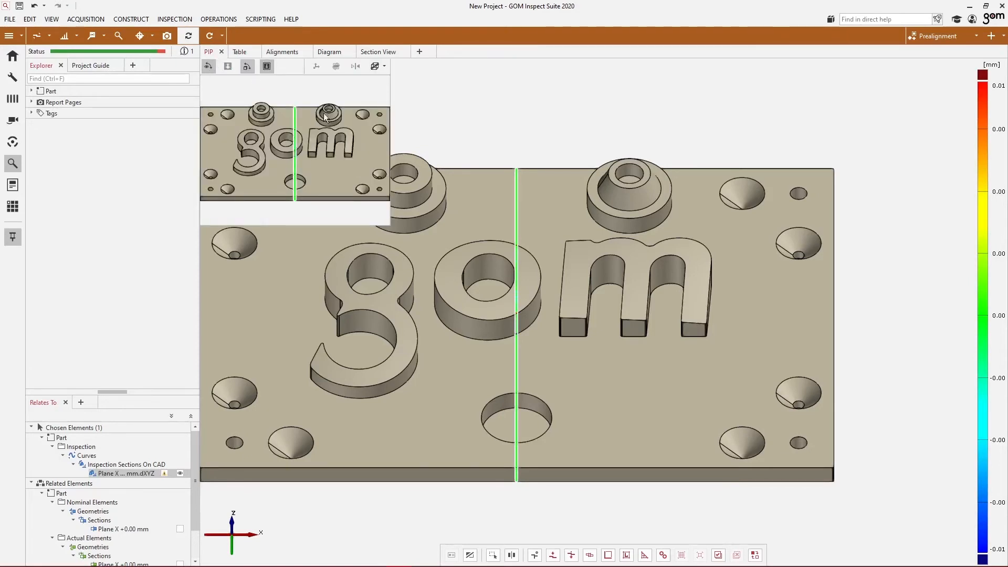
{"action": "left_click", "coordinate": [384, 68]}
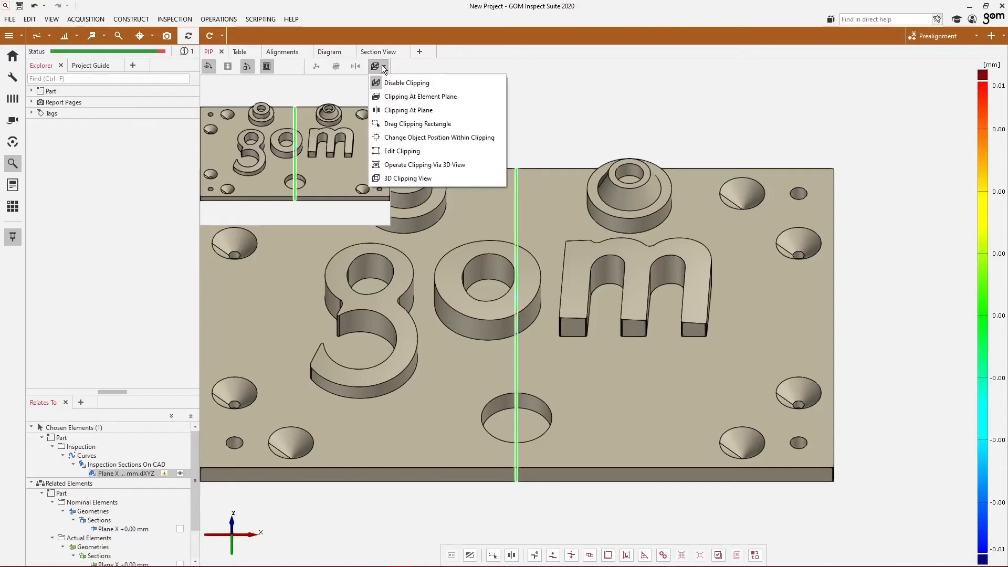
{"action": "left_click", "coordinate": [395, 96]}
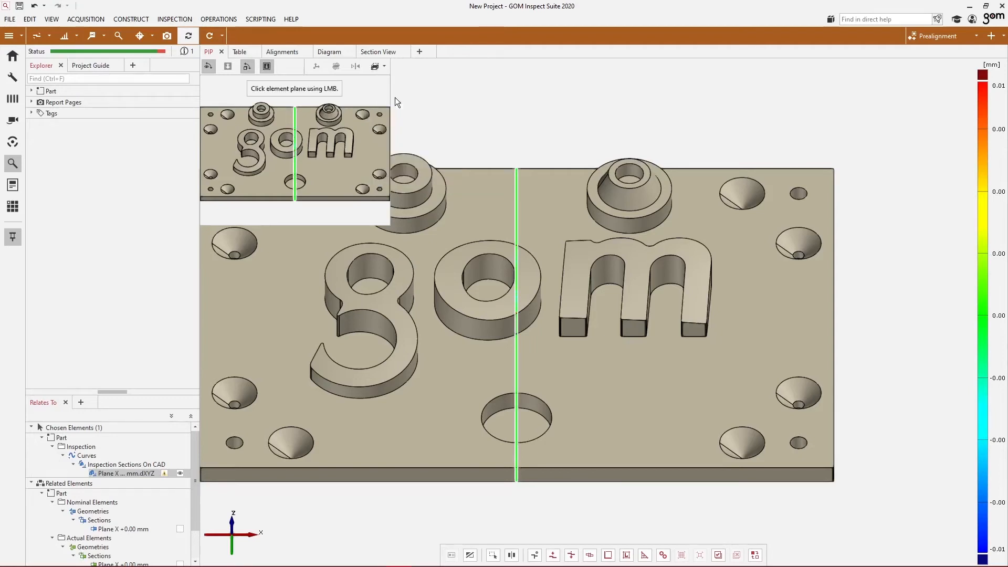
{"action": "left_click", "coordinate": [295, 137]}
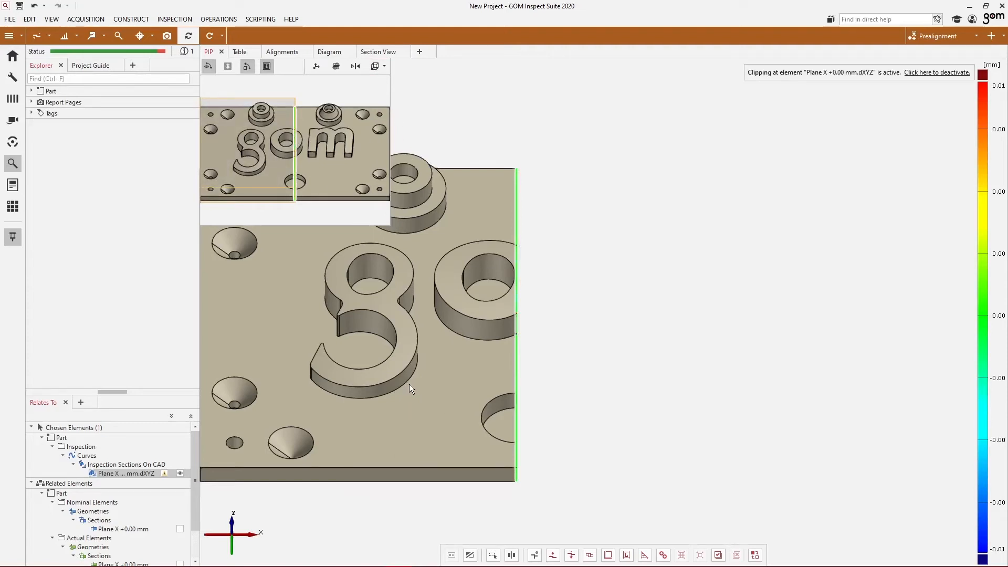
Orient the clipped plate to a side view along the X axis, hide the picture-in-picture view and clear the selection.
{"action": "mouse_move", "coordinate": [234, 535]}
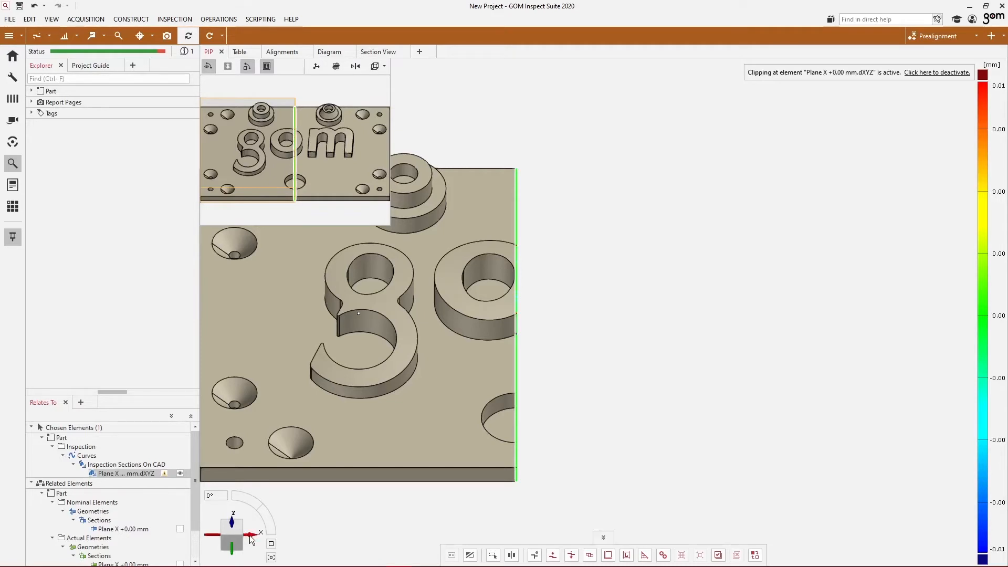
{"action": "left_click", "coordinate": [250, 536]}
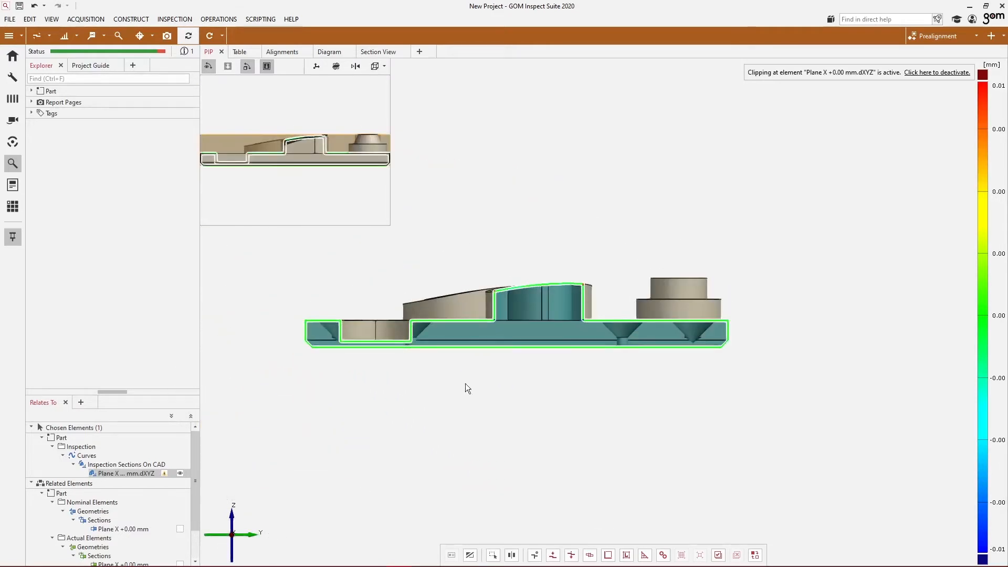
{"action": "left_click", "coordinate": [213, 50]}
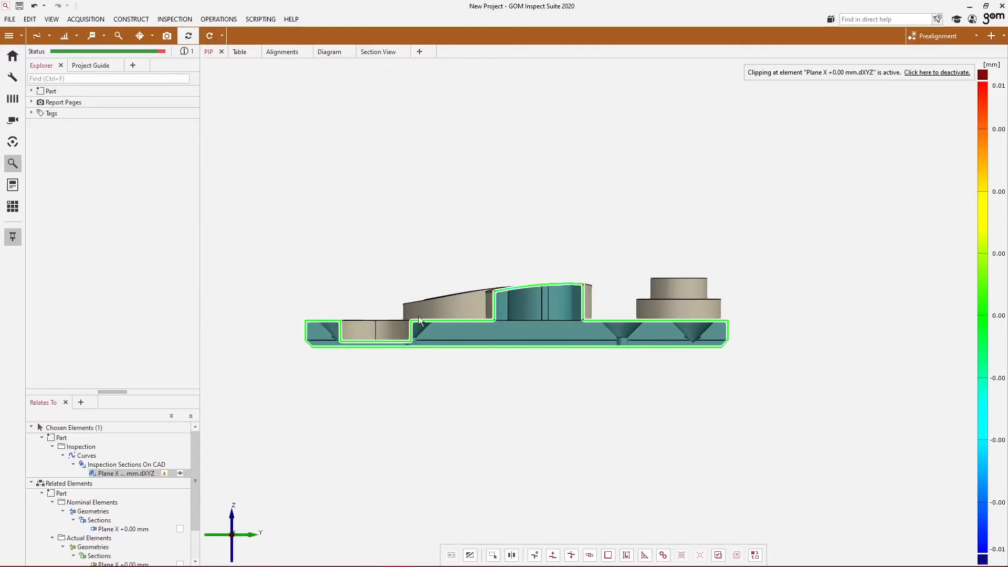
{"action": "left_click", "coordinate": [435, 245]}
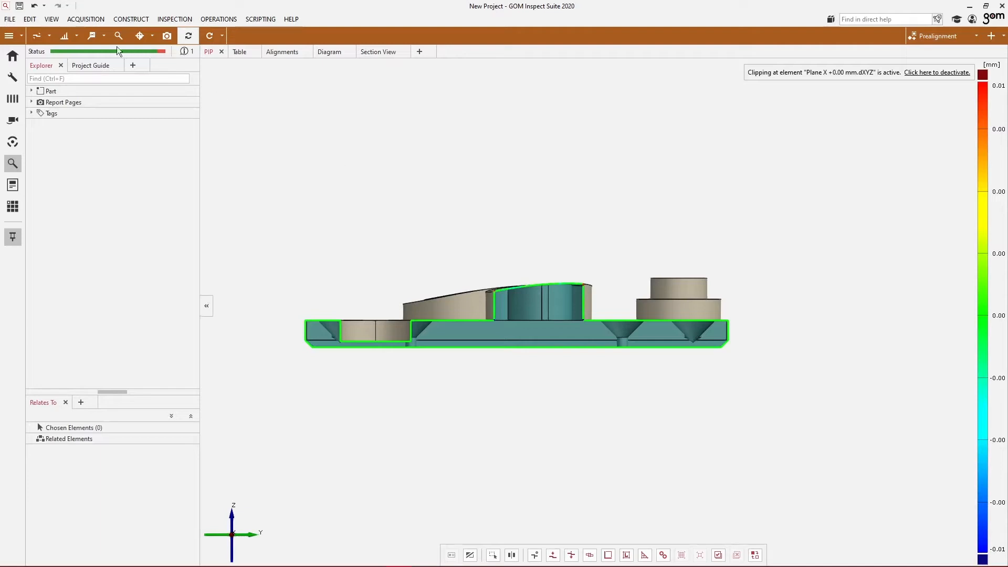
Set up equidistant deviation labels starting at the section's upper outer corner beside the large hole, with all points of the inspection section selected.
{"action": "left_click", "coordinate": [100, 38]}
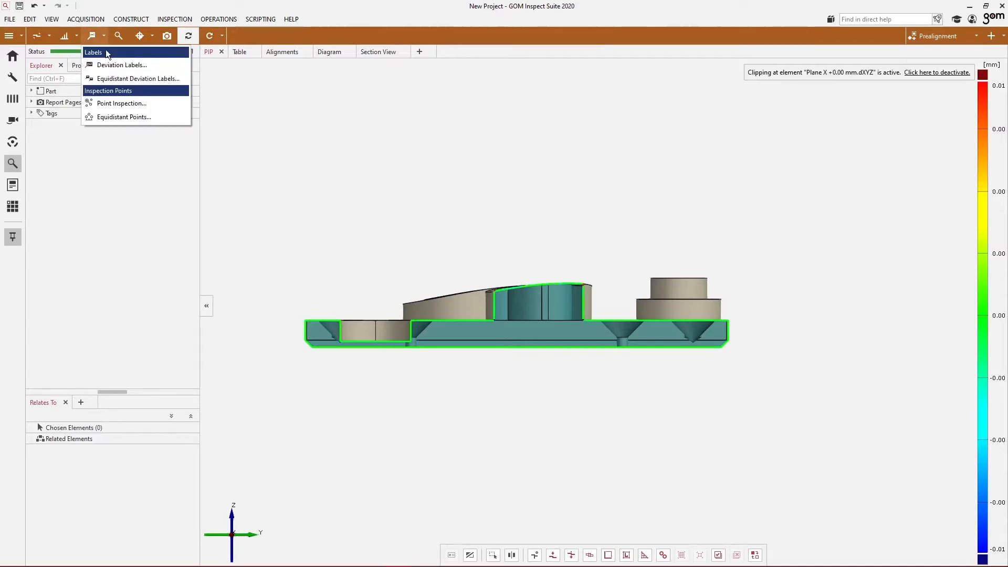
{"action": "left_click", "coordinate": [130, 79]}
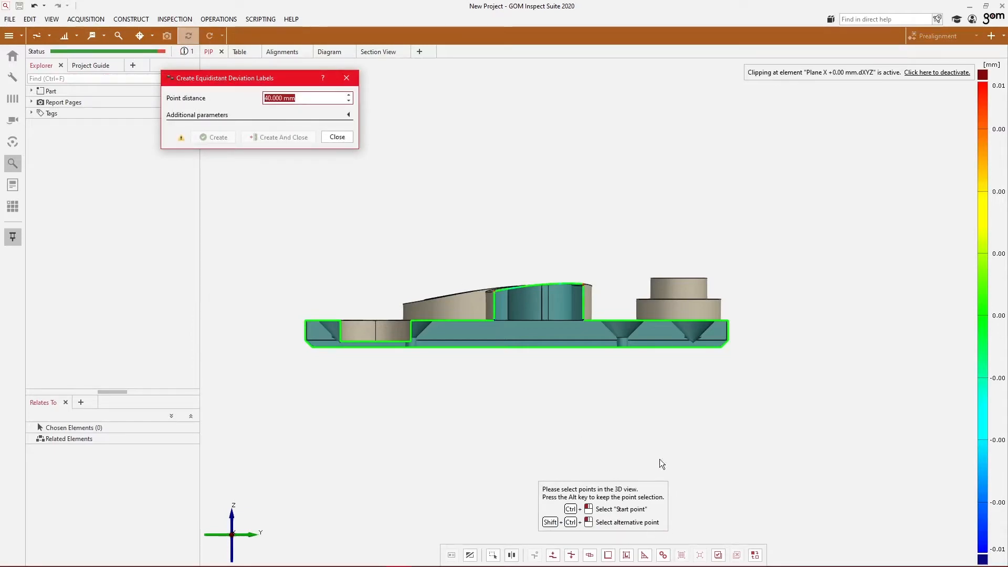
{"action": "scroll", "coordinate": [314, 308], "scroll_direction": "up", "scroll_amount": 10}
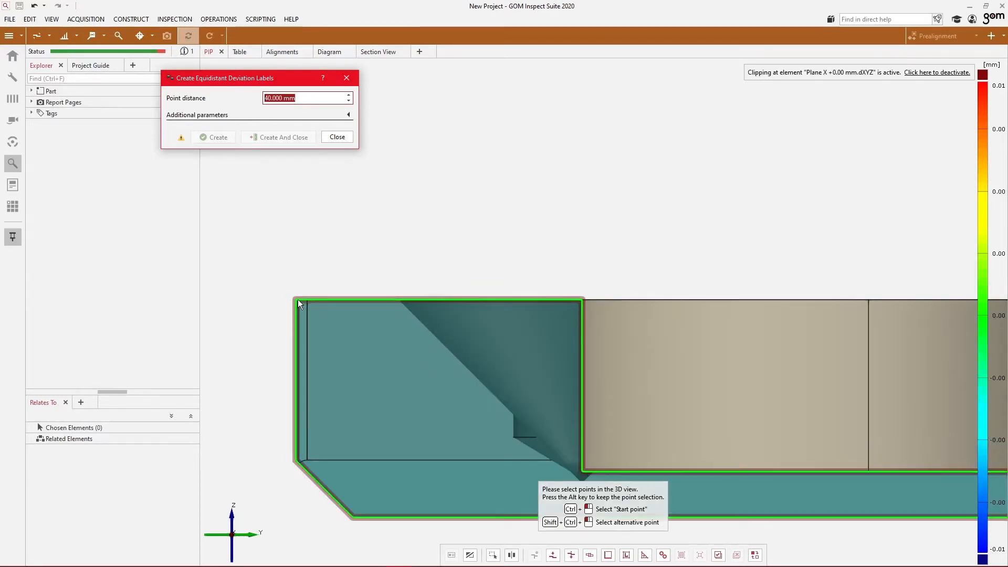
{"action": "left_click", "coordinate": [298, 301], "text": "ctrl"}
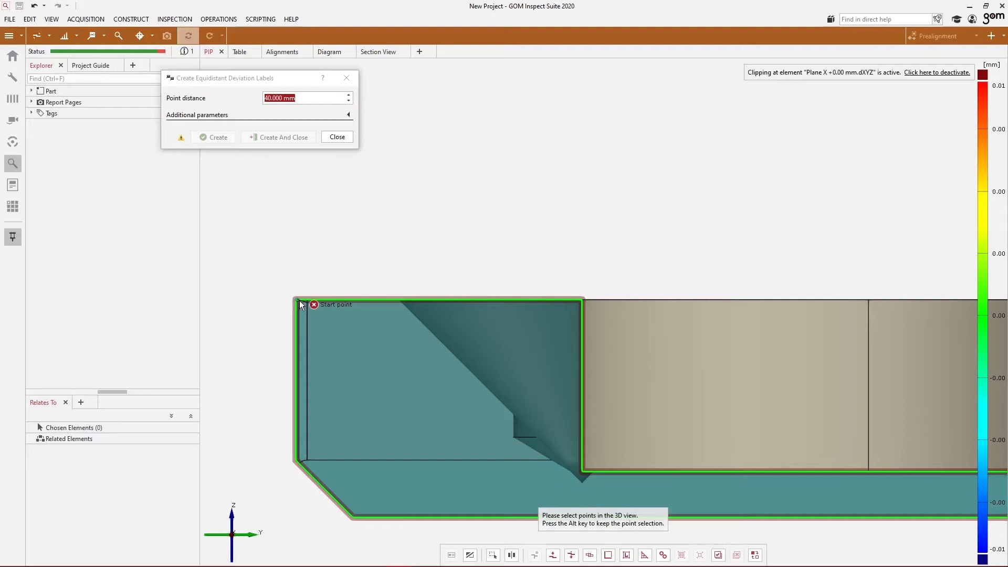
{"action": "scroll", "coordinate": [573, 219], "scroll_direction": "down", "scroll_amount": 5}
{"action": "middle_click_drag", "start_coordinate": [620, 213], "coordinate": [388, 268]}
{"action": "scroll", "coordinate": [389, 266], "scroll_direction": "down", "scroll_amount": 3}
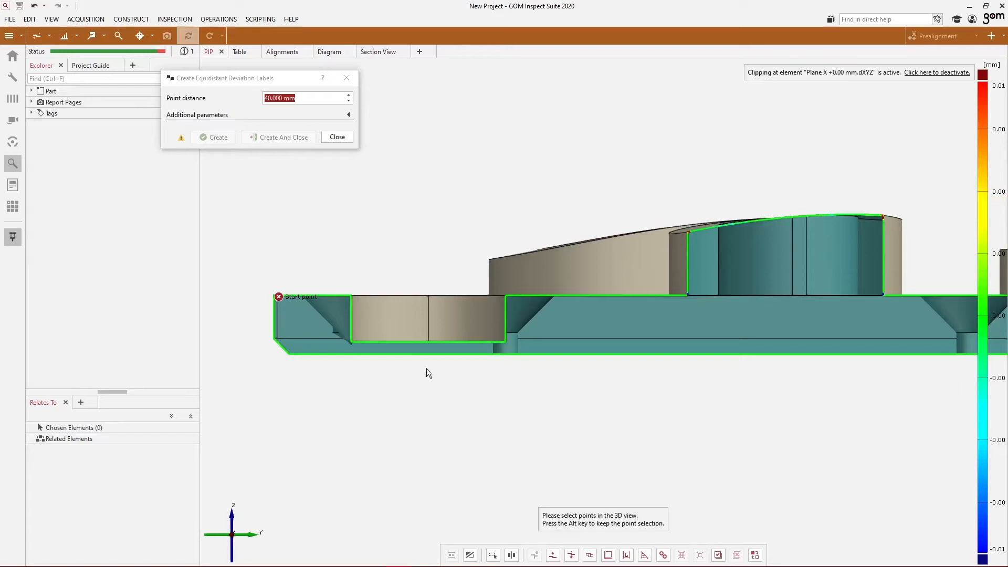
{"action": "left_click", "coordinate": [325, 296]}
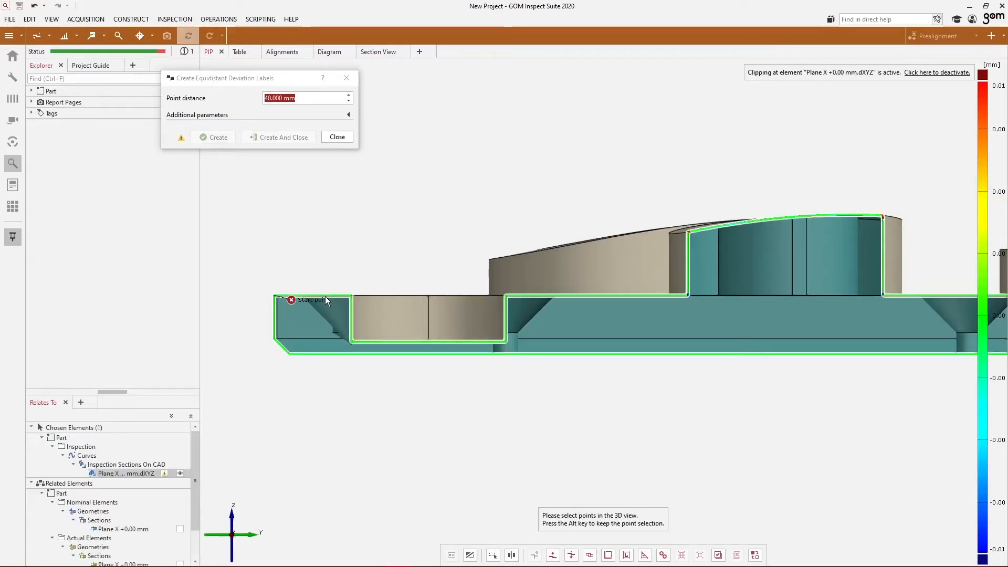
{"action": "right_click", "coordinate": [325, 299]}
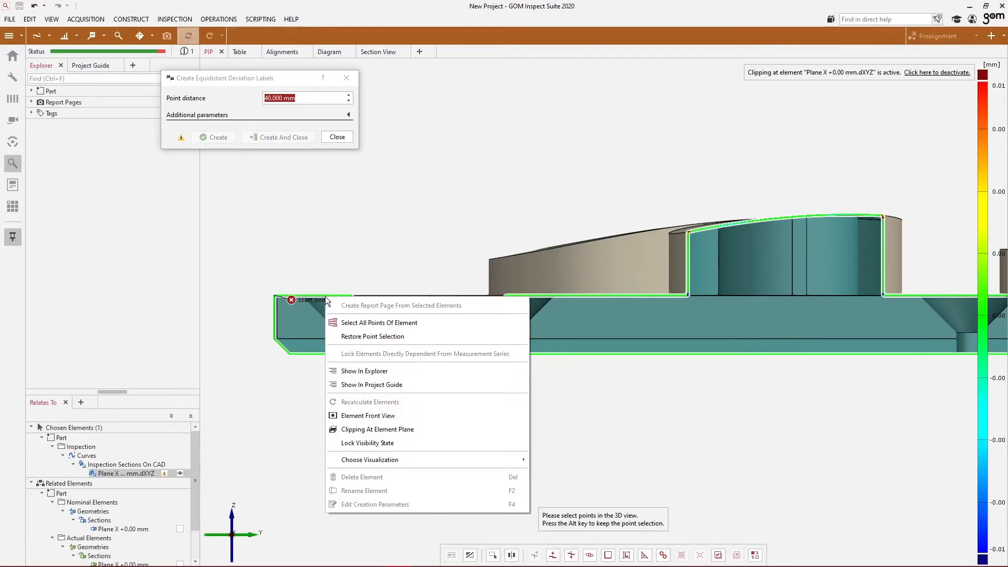
{"action": "left_click", "coordinate": [366, 324]}
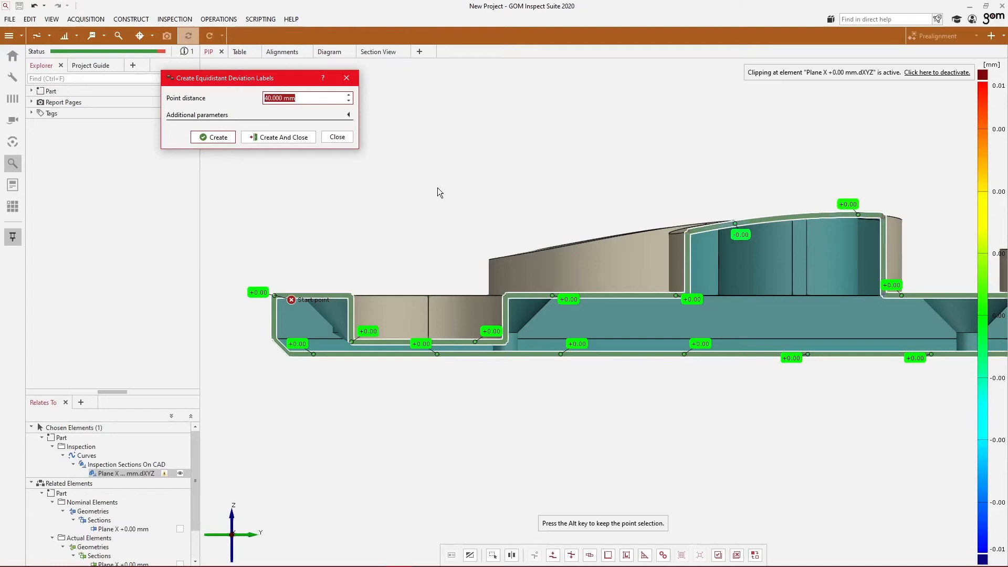
Try a point distance of 30 mm for the equidistant deviation labels.
{"action": "scroll", "coordinate": [438, 187], "scroll_direction": "down", "scroll_amount": 5}
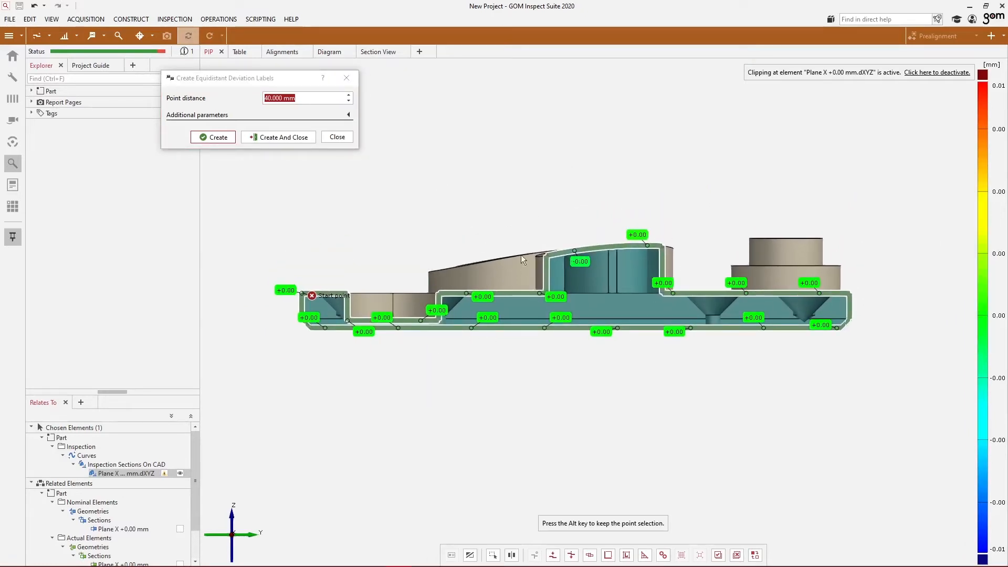
{"action": "left_click", "coordinate": [299, 100]}
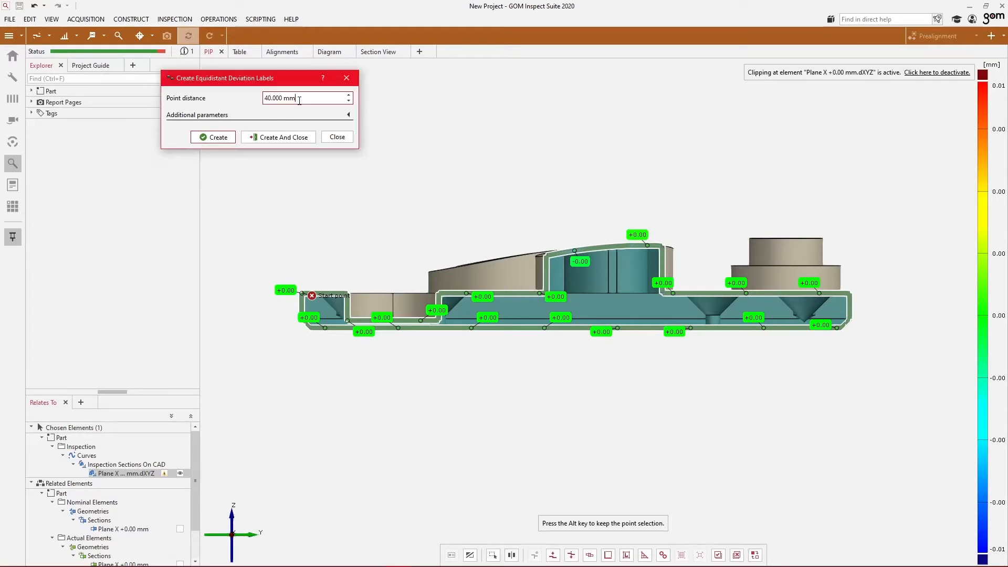
{"action": "left_click", "coordinate": [349, 101]}
{"action": "left_click", "coordinate": [348, 101]}
{"action": "left_click", "coordinate": [349, 101]}
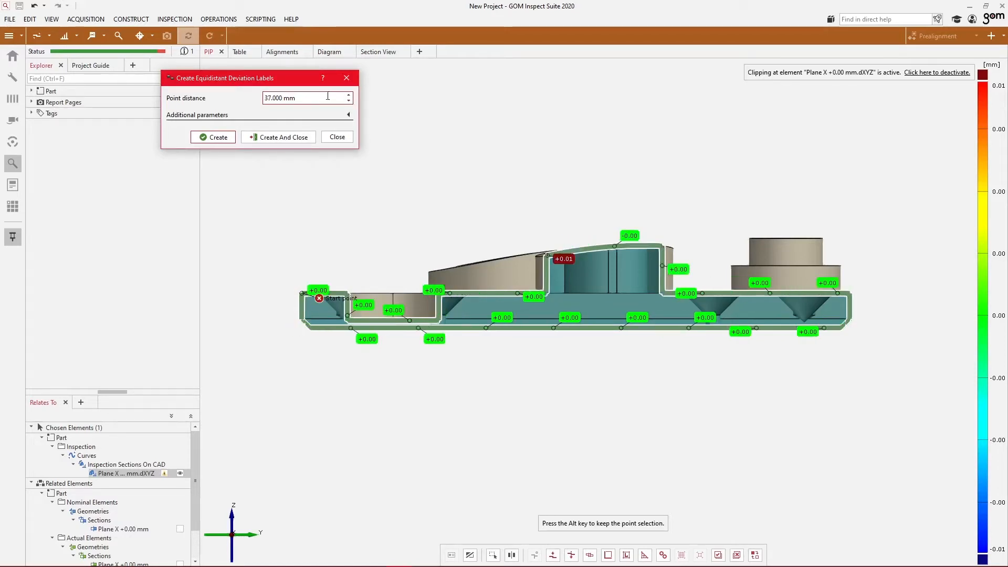
{"action": "scroll", "coordinate": [328, 97], "scroll_direction": "down", "scroll_amount": 4}
{"action": "scroll", "coordinate": [329, 96], "scroll_direction": "down", "scroll_amount": 3}
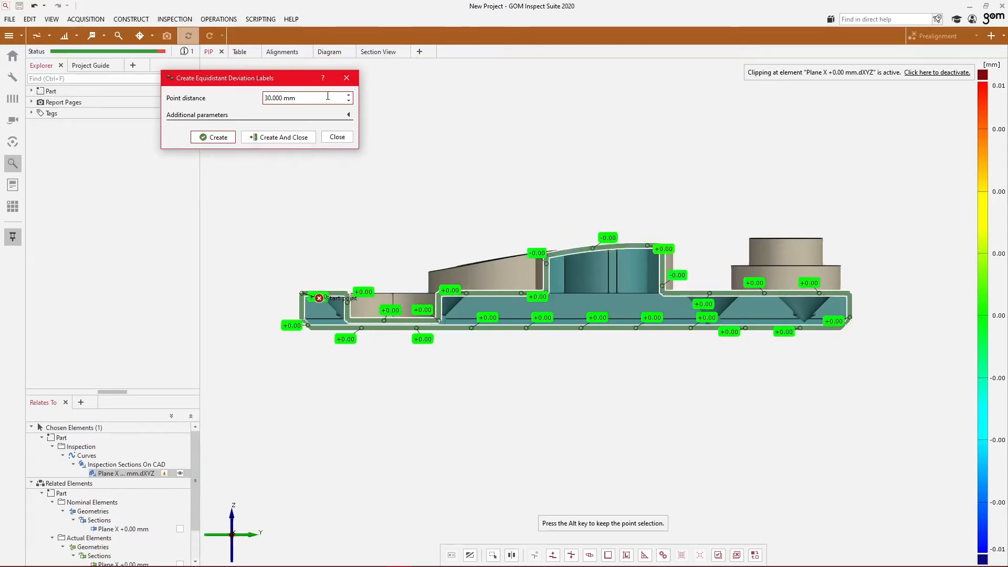
Set the point distance to 49 mm and create the equidistant deviation labels along the section.
{"action": "scroll", "coordinate": [329, 96], "scroll_direction": "up", "scroll_amount": 2, "text": "ctrl"}
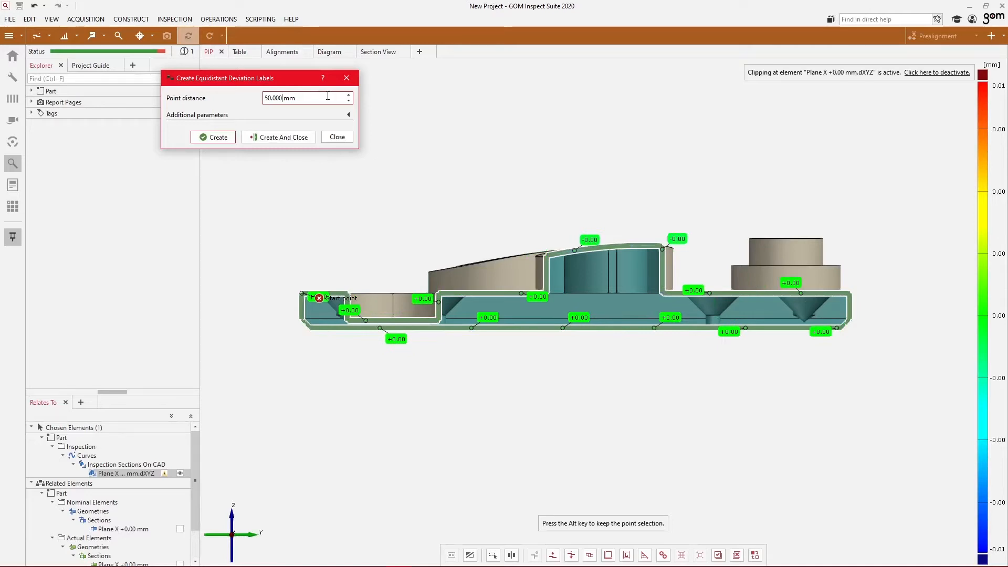
{"action": "scroll", "coordinate": [328, 96], "scroll_direction": "down", "scroll_amount": 5}
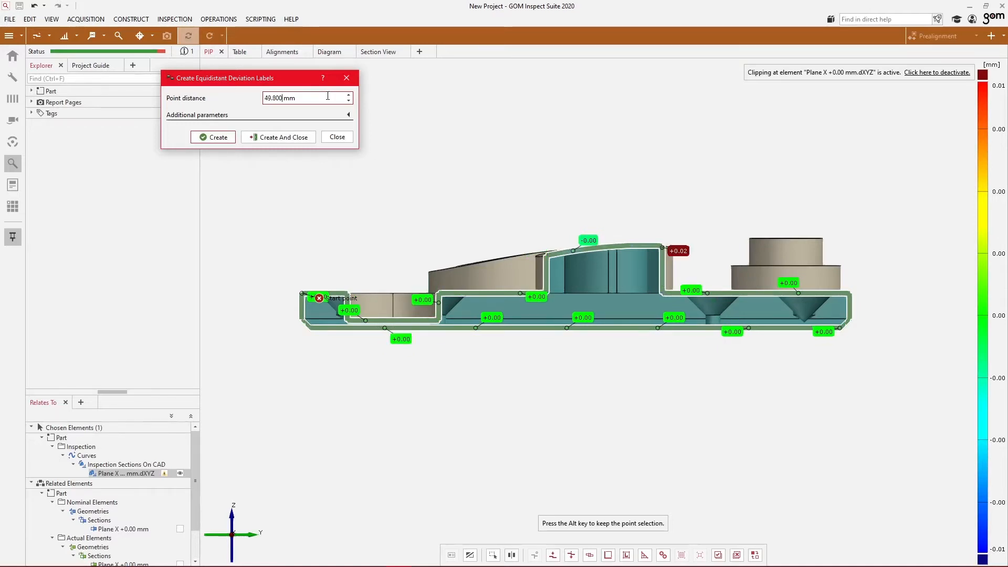
{"action": "scroll", "coordinate": [328, 96], "scroll_direction": "down", "scroll_amount": 5}
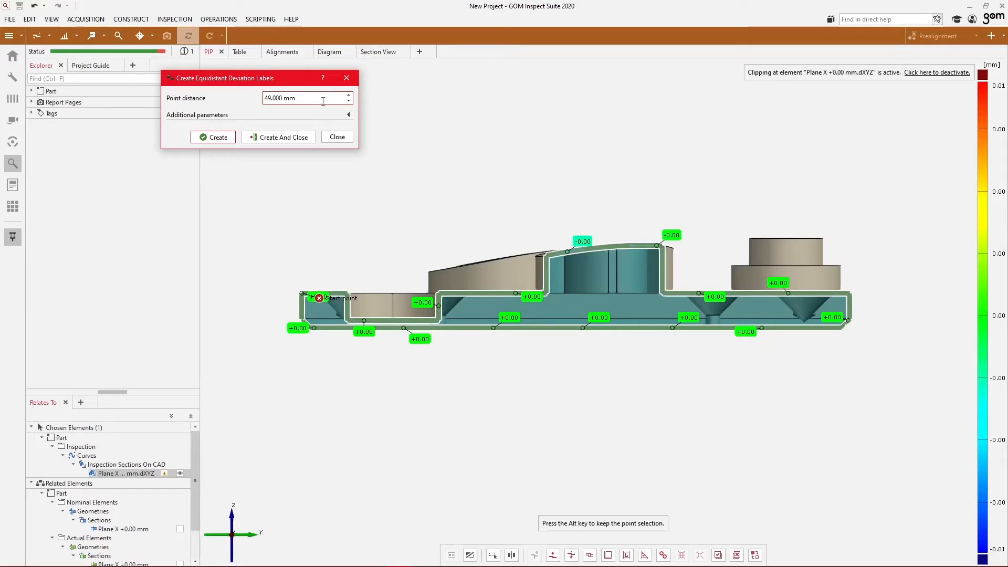
{"action": "left_click", "coordinate": [286, 141]}
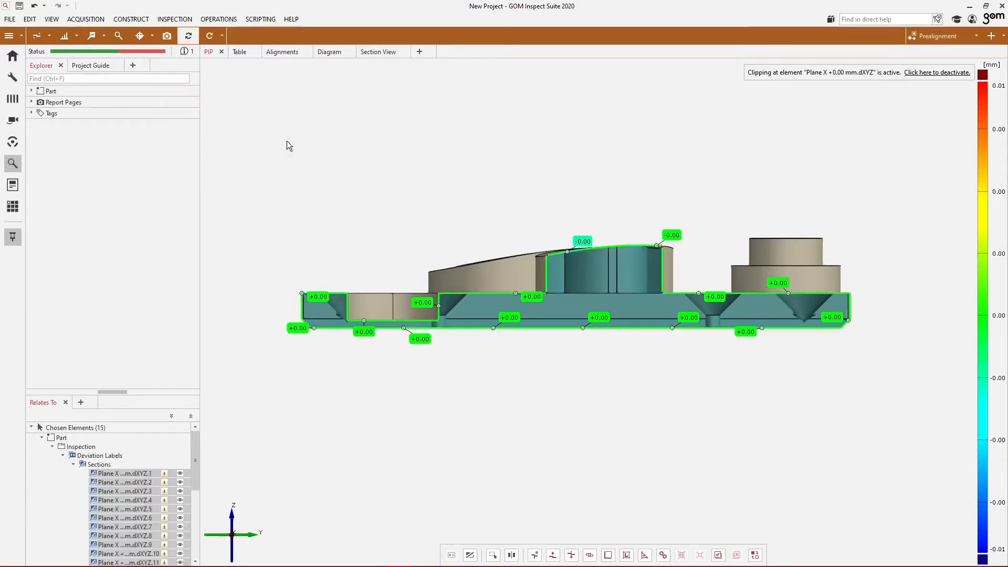
Spread the section's deviation labels away from the plate profile, placing them clear of the part above and below it.
{"action": "left_click_drag", "start_coordinate": [322, 298], "coordinate": [313, 270]}
{"action": "left_click_drag", "start_coordinate": [295, 331], "coordinate": [279, 351]}
{"action": "left_click_drag", "start_coordinate": [364, 332], "coordinate": [368, 224]}
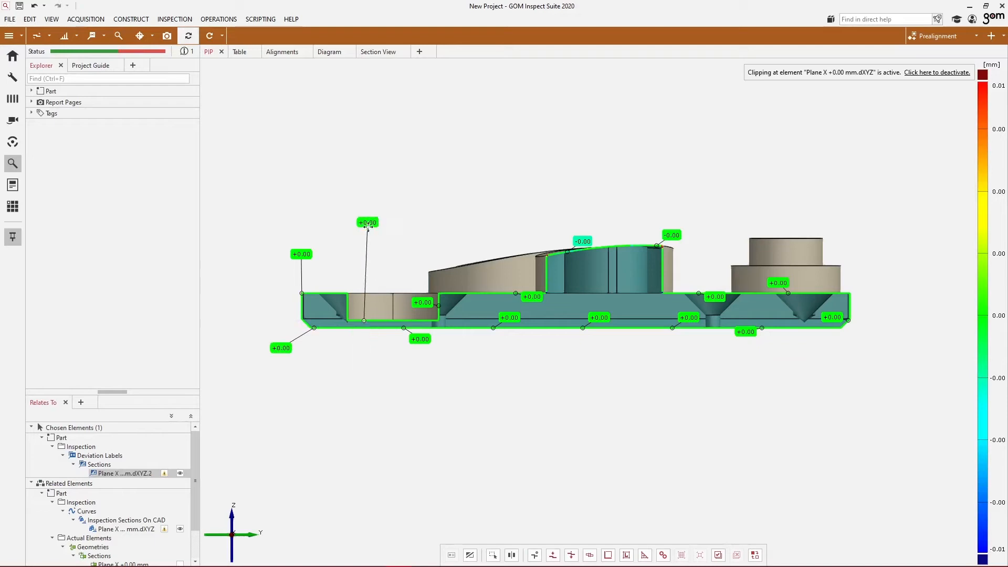
{"action": "left_click_drag", "start_coordinate": [419, 306], "coordinate": [400, 238]}
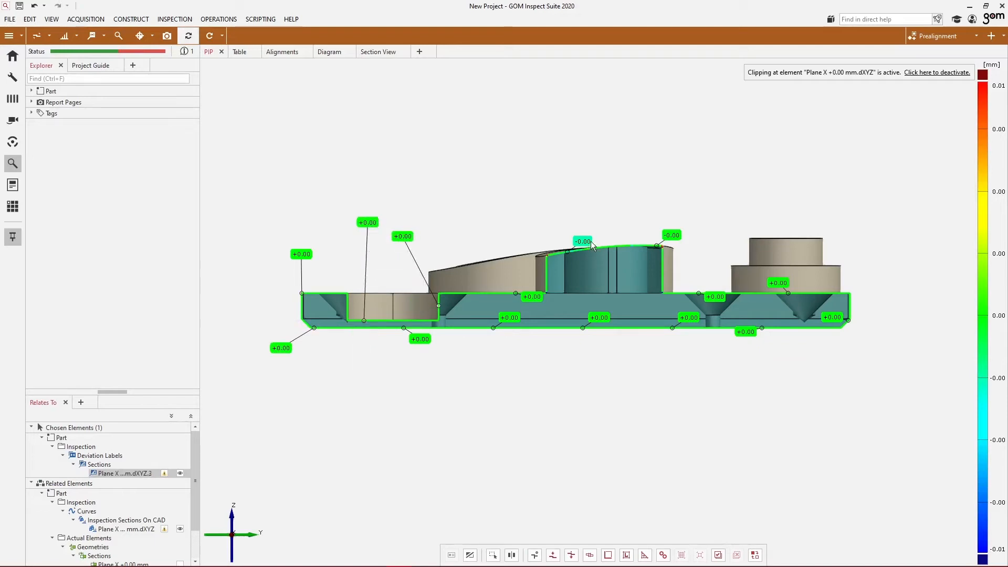
{"action": "left_click_drag", "start_coordinate": [590, 241], "coordinate": [598, 206]}
{"action": "left_click_drag", "start_coordinate": [677, 235], "coordinate": [696, 202]}
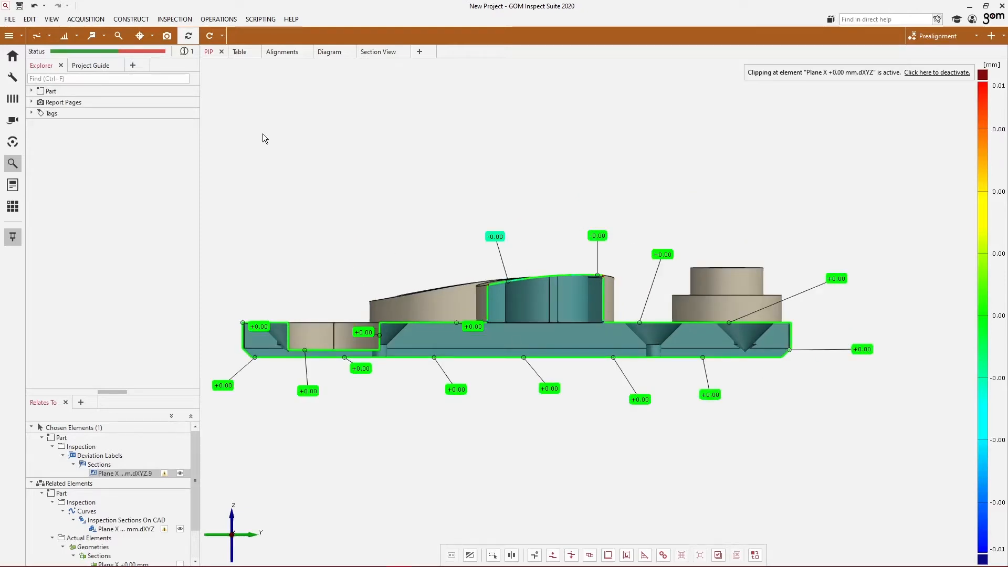
Create a report page titled "Inspection Section" from the clipped side view with its deviation labels.
{"action": "left_click", "coordinate": [168, 35]}
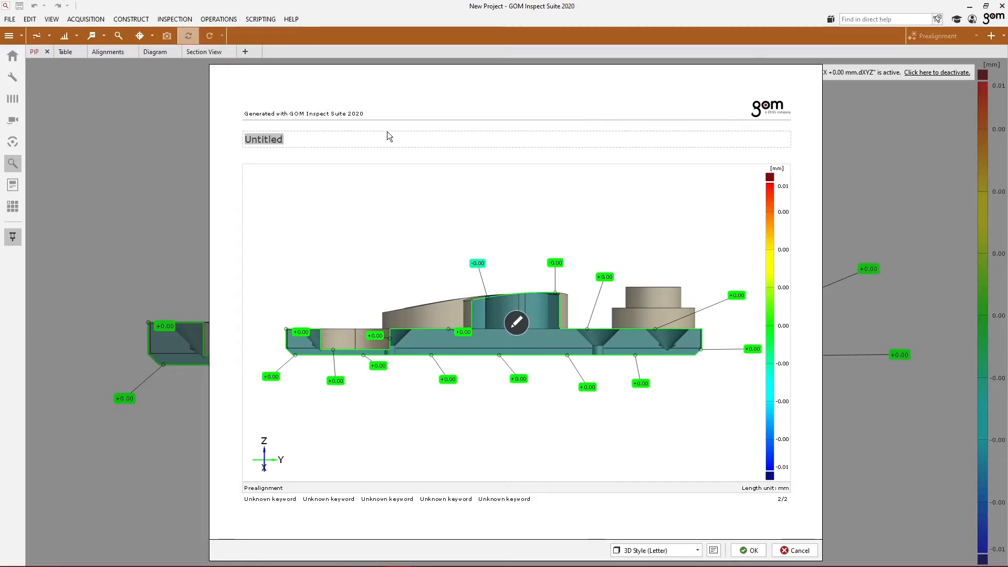
{"action": "type", "text": "Inspection Section"}
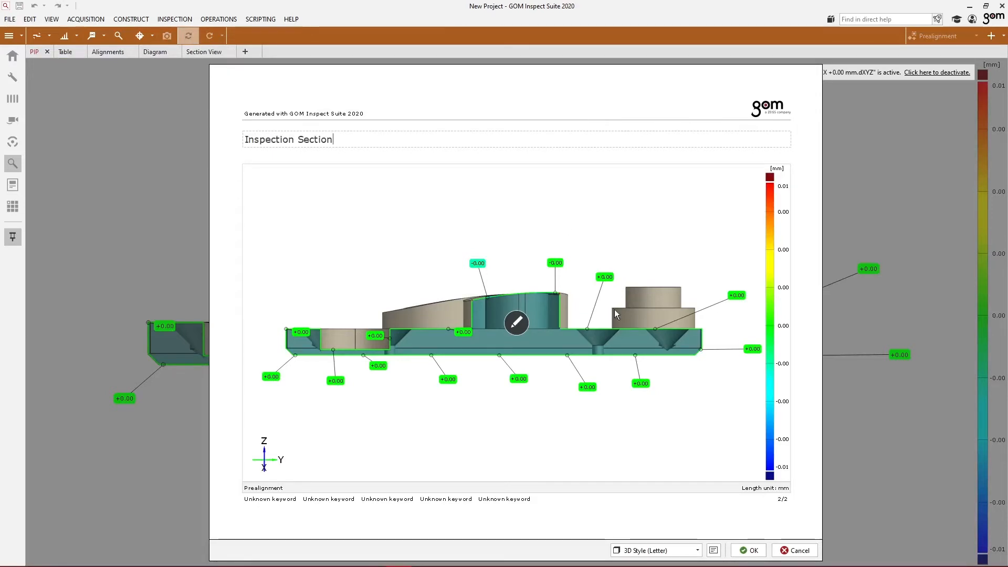
{"action": "left_click", "coordinate": [748, 551]}
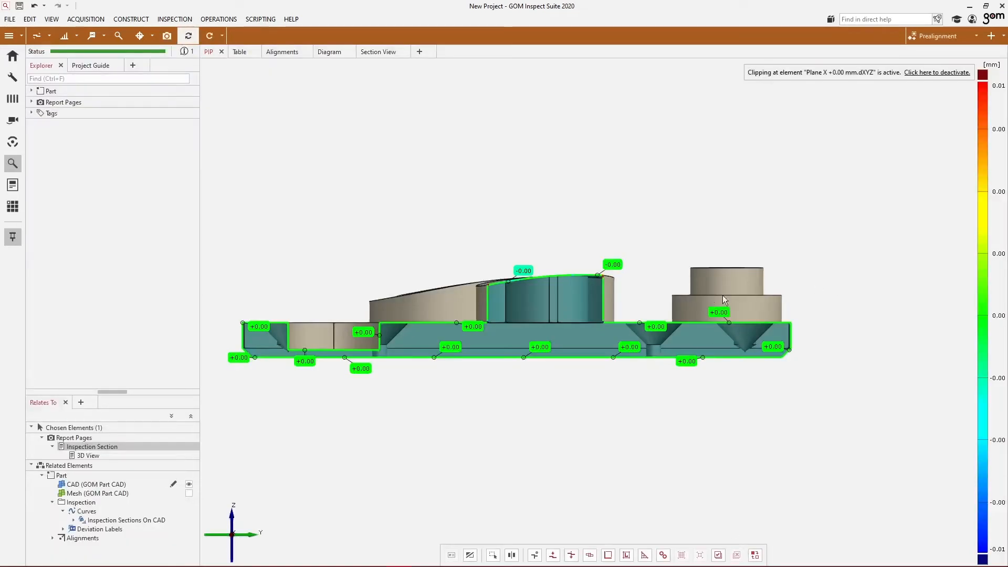
Deactivate the clipping at the plane X +0.00 mm so the full plate is shown.
{"action": "left_click", "coordinate": [31, 102]}
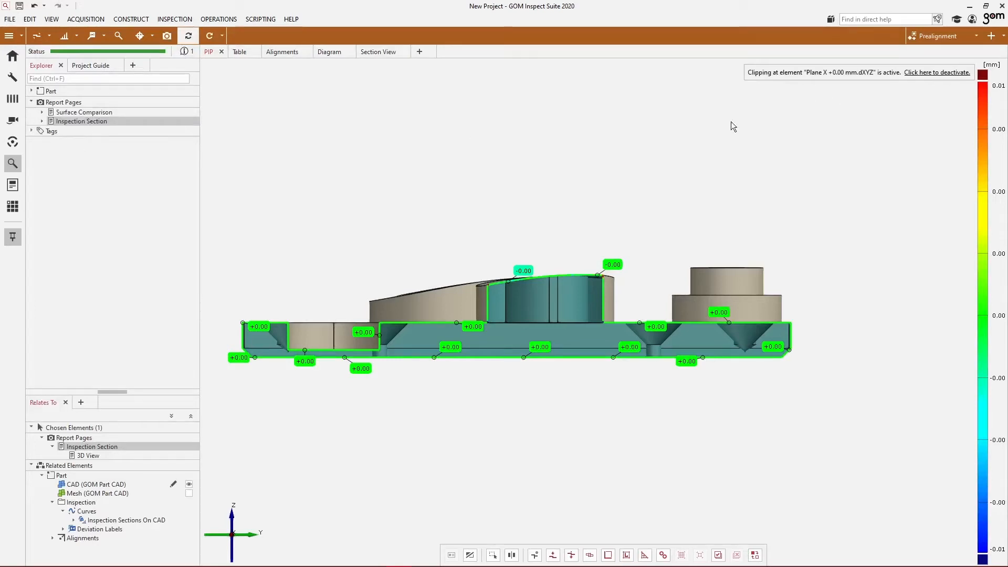
{"action": "left_click_drag", "start_coordinate": [518, 157], "coordinate": [612, 195]}
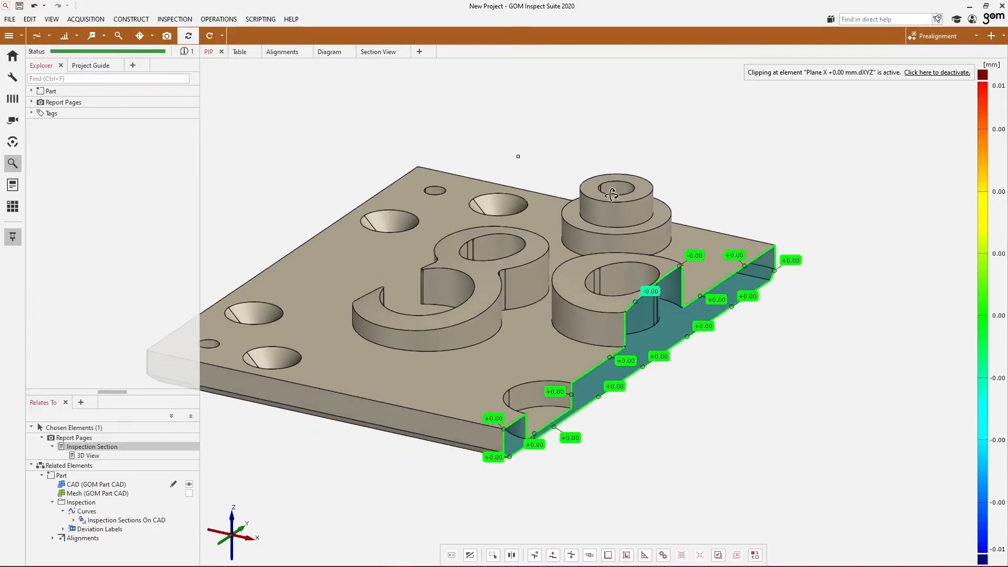
{"action": "scroll", "coordinate": [484, 195], "scroll_direction": "down", "scroll_amount": 3}
{"action": "middle_click_drag", "start_coordinate": [476, 196], "coordinate": [484, 244]}
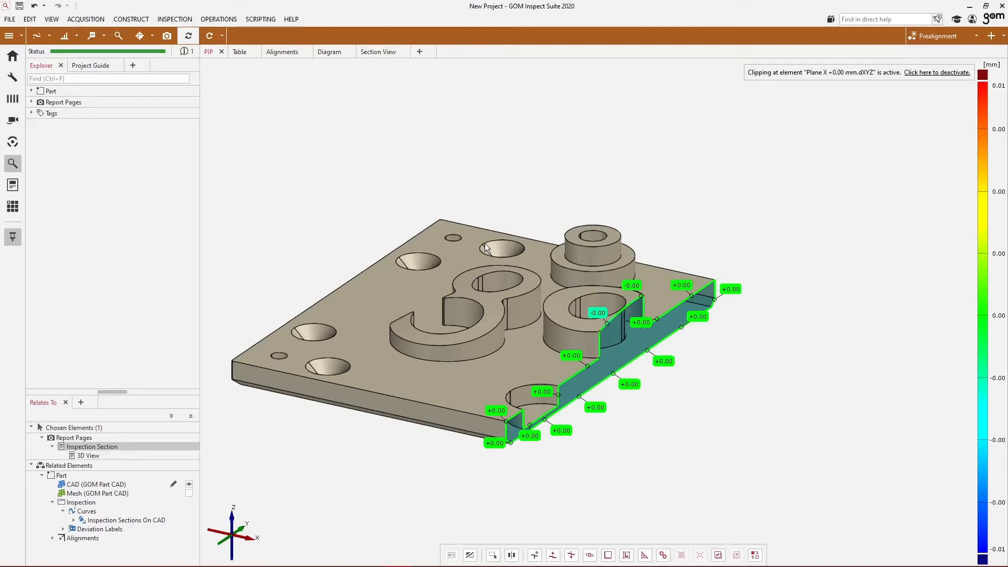
{"action": "left_click", "coordinate": [945, 73]}
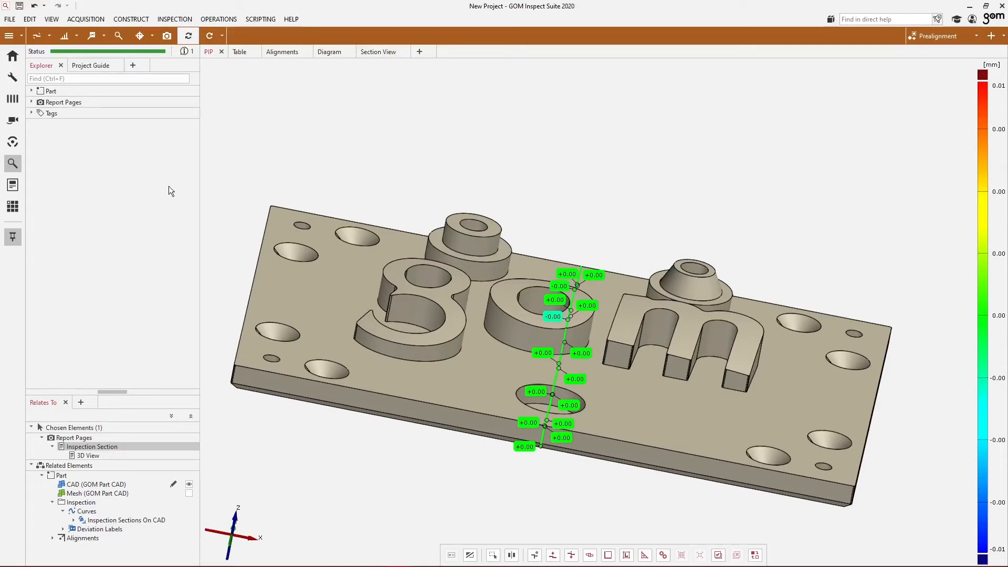
Show only the part's CAD in the 3D view and orient the plate upright, seen from the front at a slant.
{"action": "left_click", "coordinate": [31, 91]}
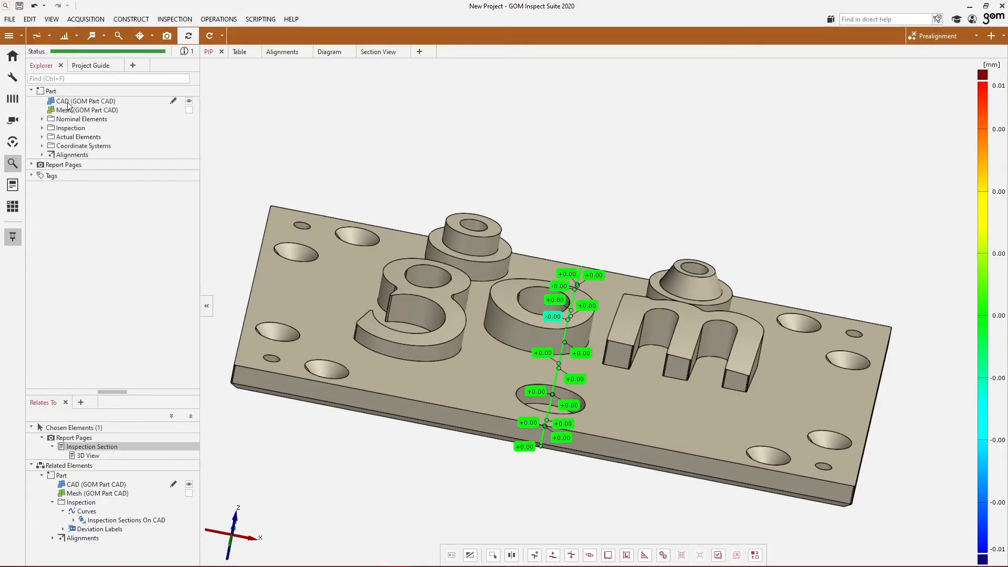
{"action": "left_click_drag", "start_coordinate": [67, 104], "coordinate": [392, 130]}
{"action": "mouse_move", "coordinate": [232, 532]}
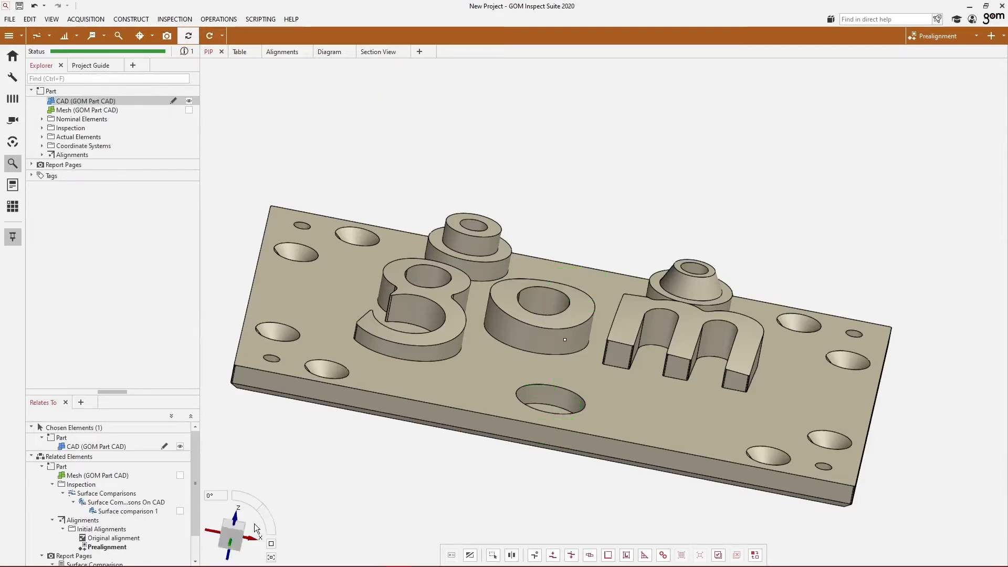
{"action": "left_click", "coordinate": [232, 532]}
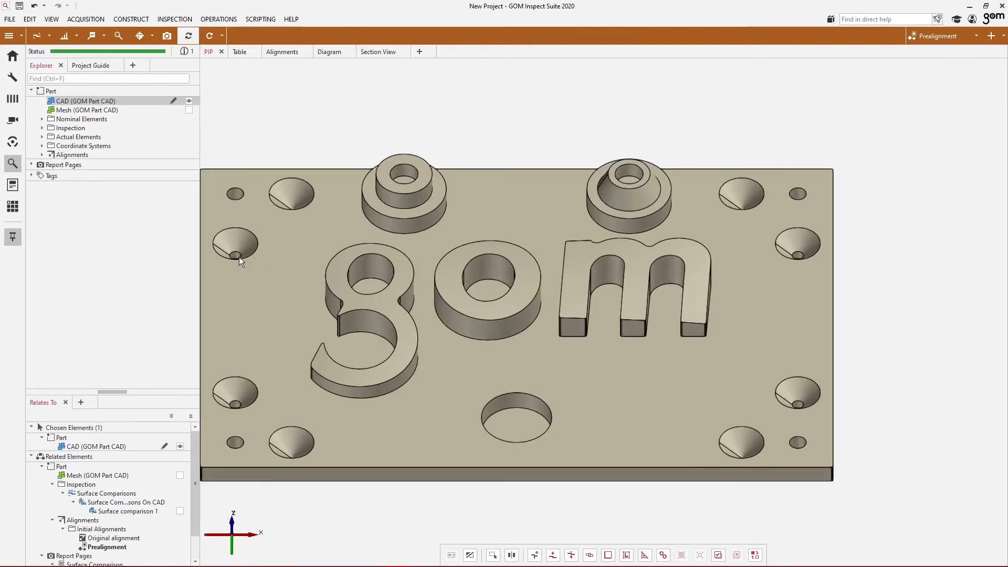
{"action": "scroll", "coordinate": [423, 256], "scroll_direction": "down", "scroll_amount": 2}
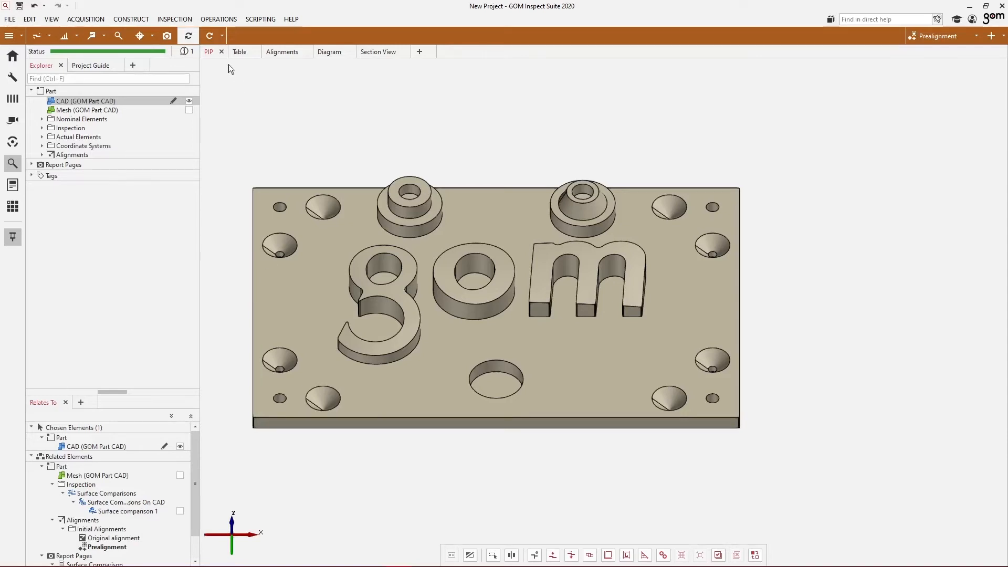
Start an outer disc caliper and pick its two points on the plate's opposite short side faces.
{"action": "left_click", "coordinate": [136, 21]}
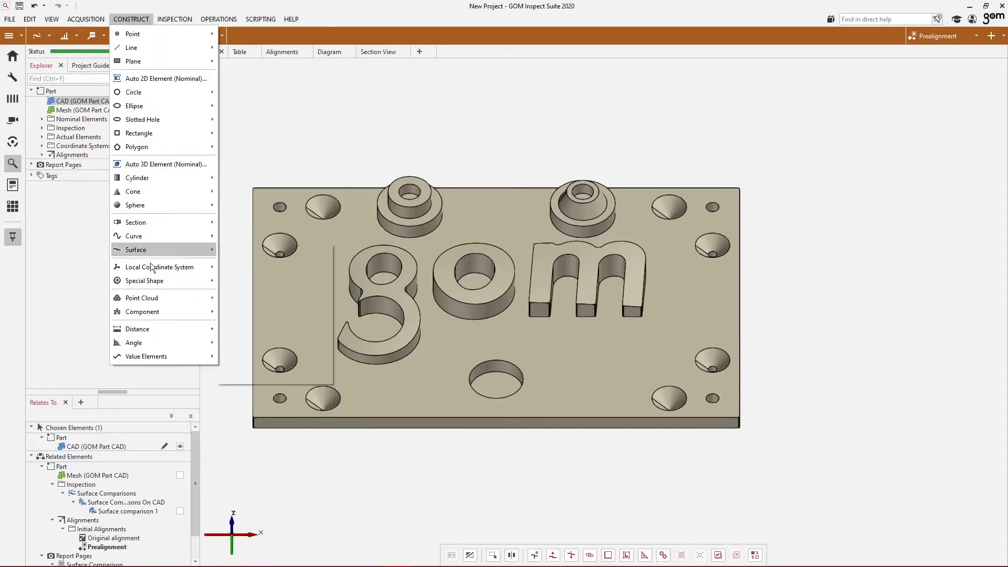
{"action": "mouse_move", "coordinate": [168, 332]}
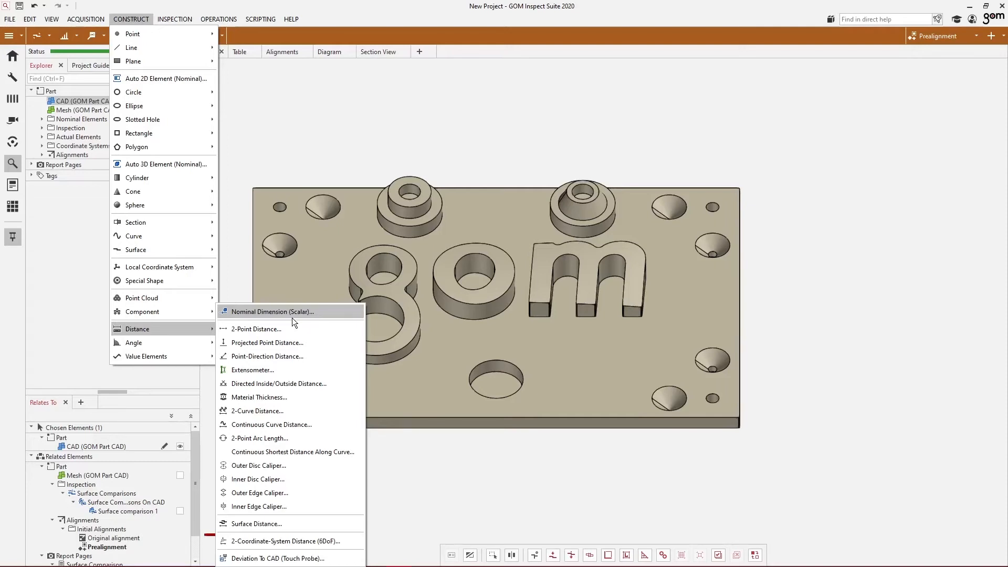
{"action": "left_click", "coordinate": [279, 466]}
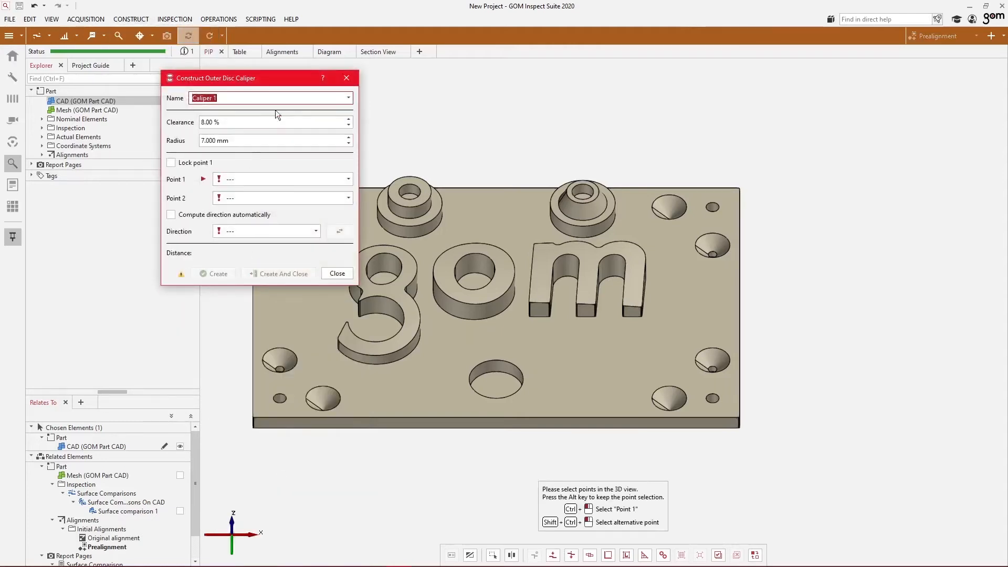
{"action": "left_click_drag", "start_coordinate": [283, 77], "coordinate": [350, 76]}
{"action": "right_click_drag", "start_coordinate": [425, 354], "coordinate": [597, 348]}
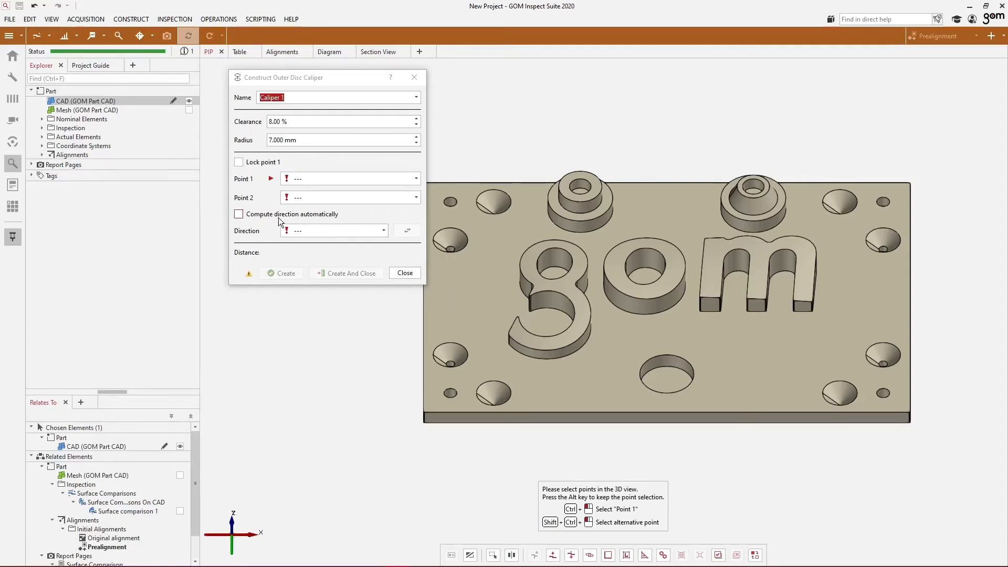
{"action": "left_click_drag", "start_coordinate": [470, 291], "coordinate": [606, 270]}
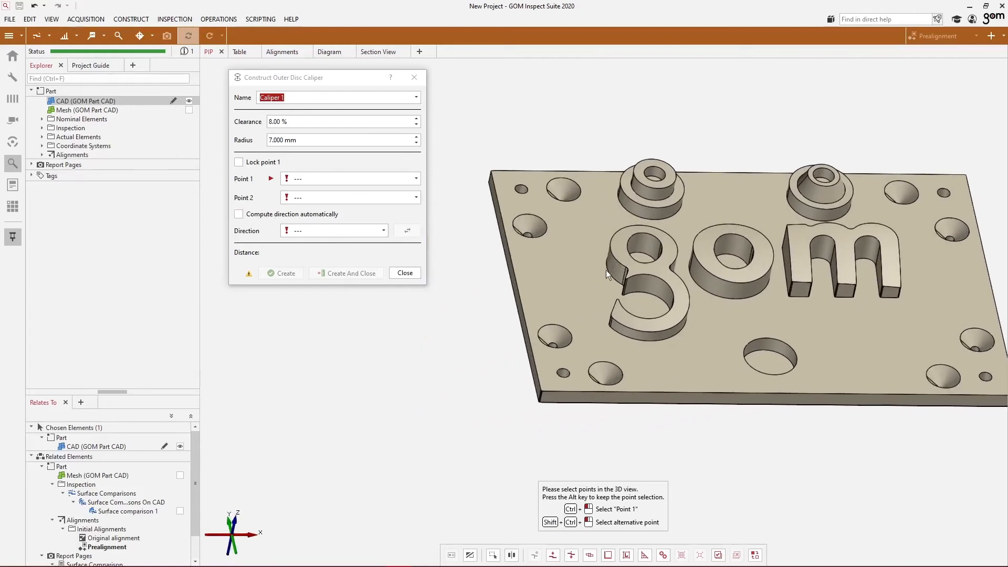
{"action": "scroll", "coordinate": [512, 292], "scroll_direction": "up", "scroll_amount": 5}
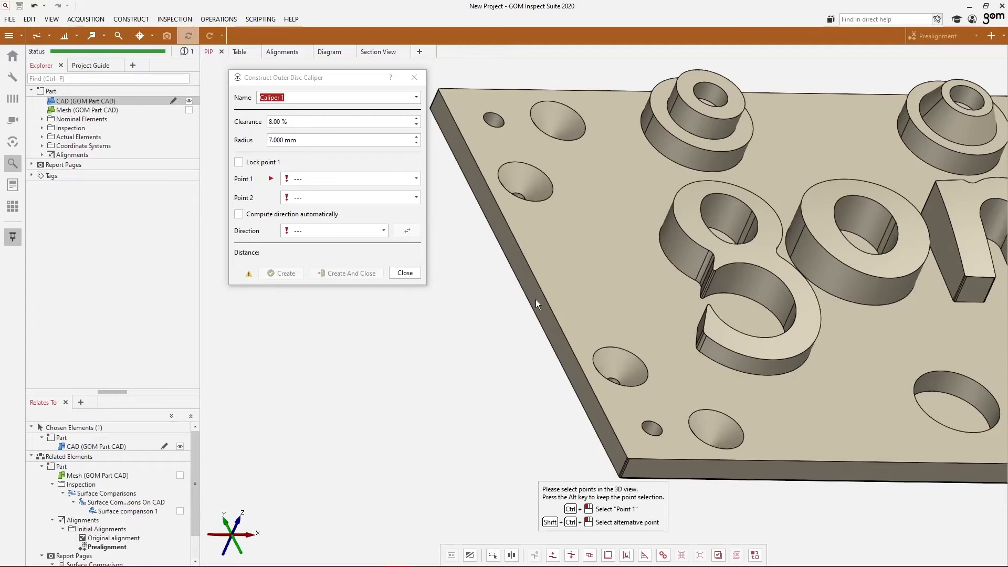
{"action": "left_click", "coordinate": [531, 292], "text": "ctrl"}
{"action": "left_click_drag", "start_coordinate": [853, 245], "coordinate": [676, 235]}
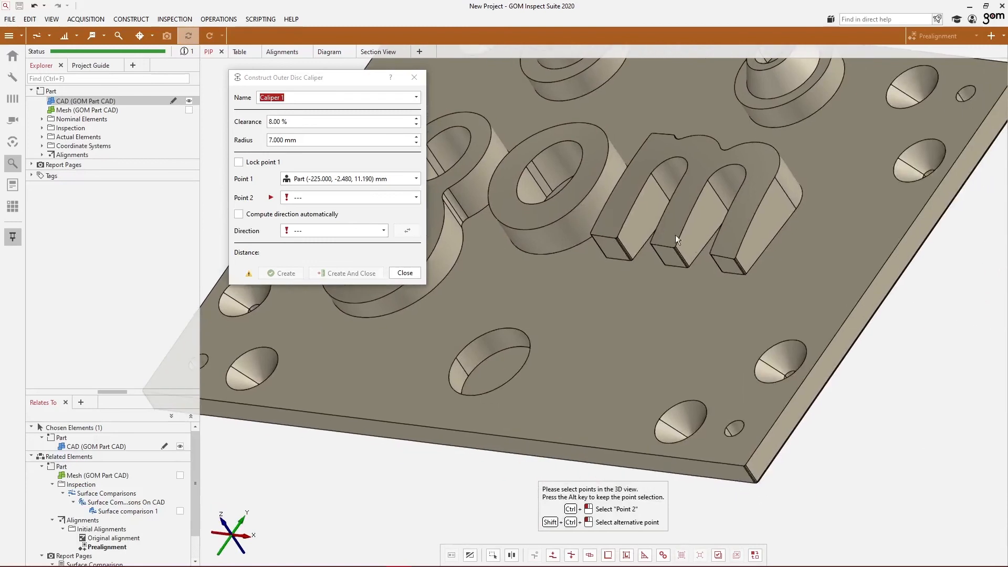
{"action": "left_click", "coordinate": [879, 294], "text": "ctrl"}
Try computing the caliper's direction automatically from its two points.
{"action": "left_click_drag", "start_coordinate": [773, 301], "coordinate": [669, 267]}
{"action": "scroll", "coordinate": [669, 267], "scroll_direction": "down", "scroll_amount": 2}
{"action": "middle_click_drag", "start_coordinate": [569, 246], "coordinate": [684, 269]}
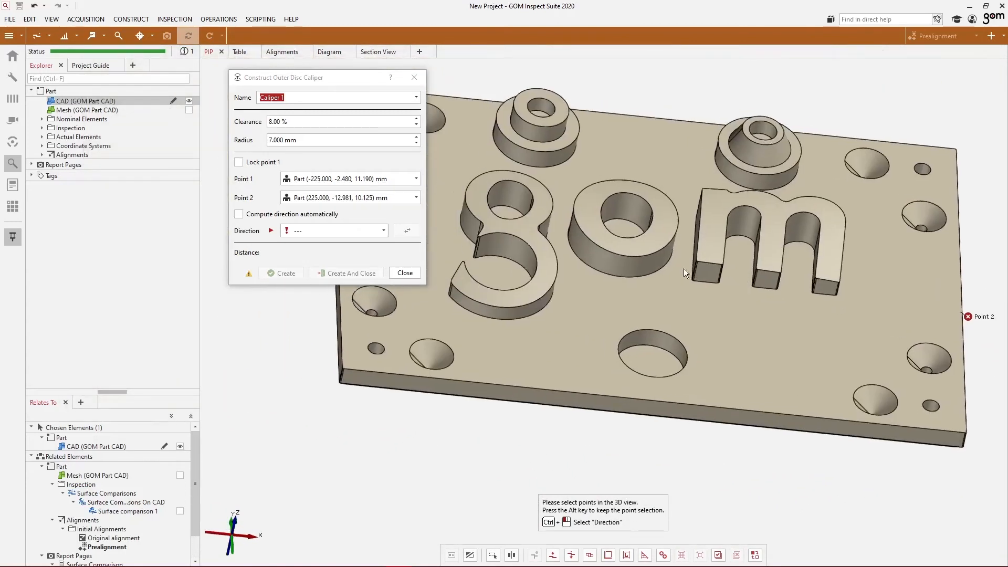
{"action": "scroll", "coordinate": [651, 267], "scroll_direction": "down", "scroll_amount": 2}
{"action": "mouse_move", "coordinate": [625, 267]}
{"action": "left_mouse_down"}
{"action": "mouse_move", "coordinate": [633, 312]}
{"action": "mouse_move", "coordinate": [592, 294]}
{"action": "left_mouse_up"}
{"action": "left_click", "coordinate": [239, 214]}
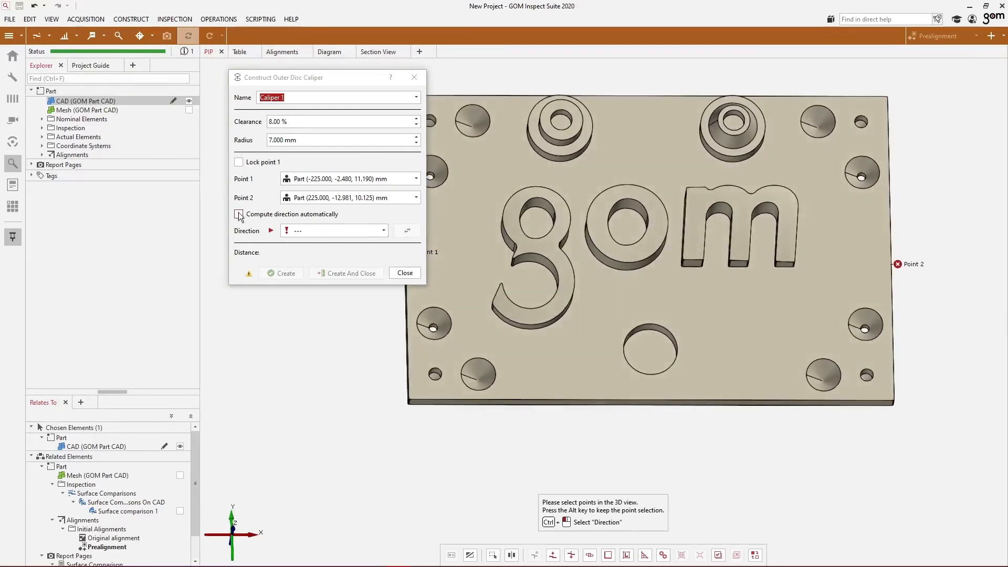
{"action": "middle_click_drag", "start_coordinate": [531, 250], "coordinate": [618, 237]}
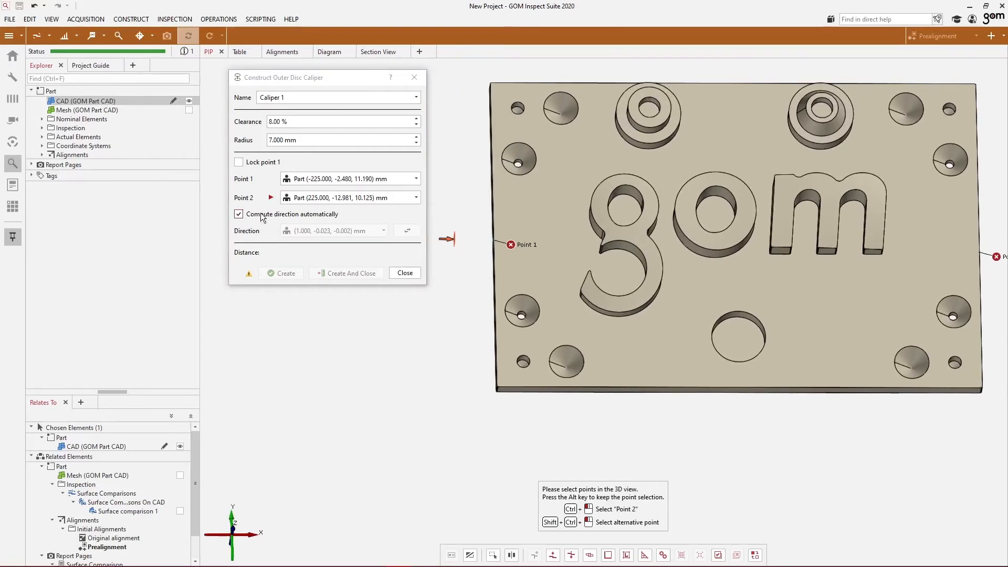
Switch off the automatic direction and set the caliper's direction to X+.
{"action": "left_click", "coordinate": [239, 214]}
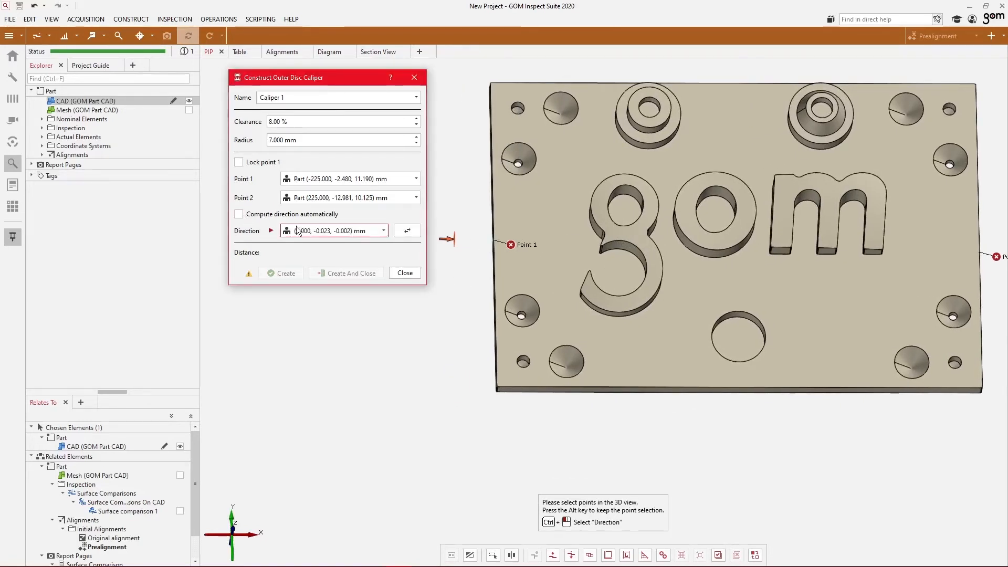
{"action": "left_click", "coordinate": [344, 232]}
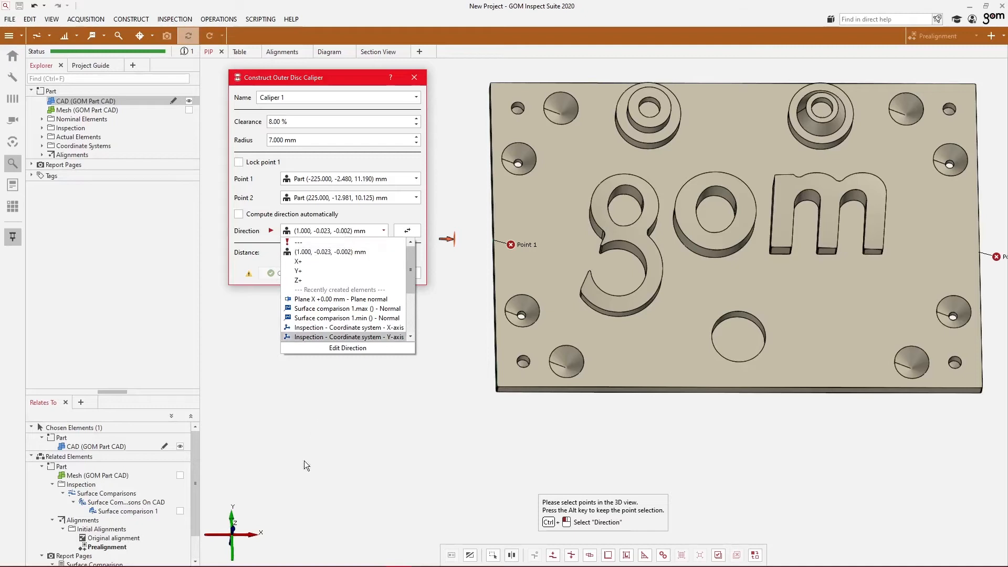
{"action": "scroll", "coordinate": [336, 262], "scroll_direction": "down", "scroll_amount": 1}
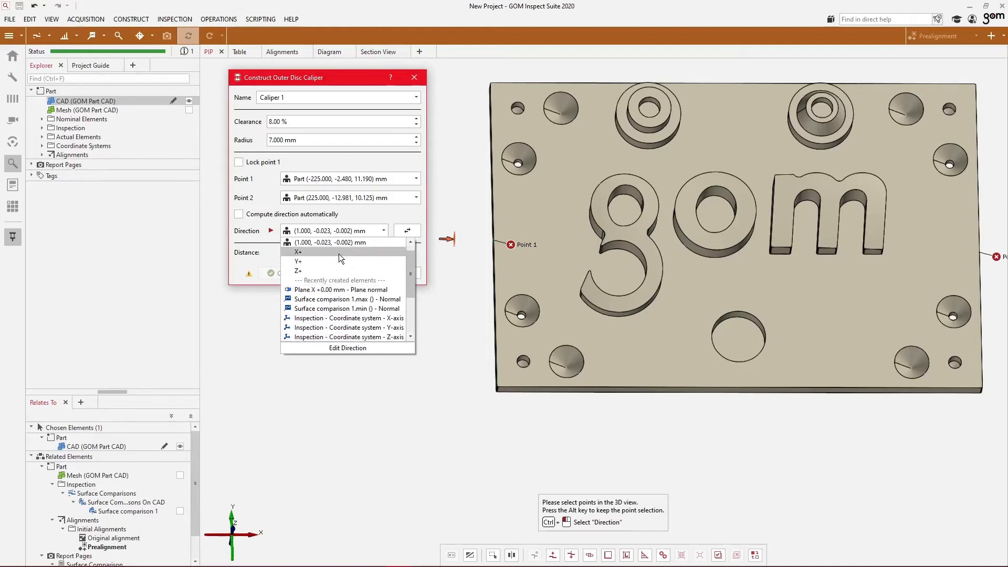
{"action": "left_click", "coordinate": [339, 252]}
Reduce the outer disc caliper's clearance to 5.00 %.
{"action": "middle_click_drag", "start_coordinate": [713, 263], "coordinate": [660, 264]}
{"action": "scroll", "coordinate": [657, 256], "scroll_direction": "down", "scroll_amount": 2}
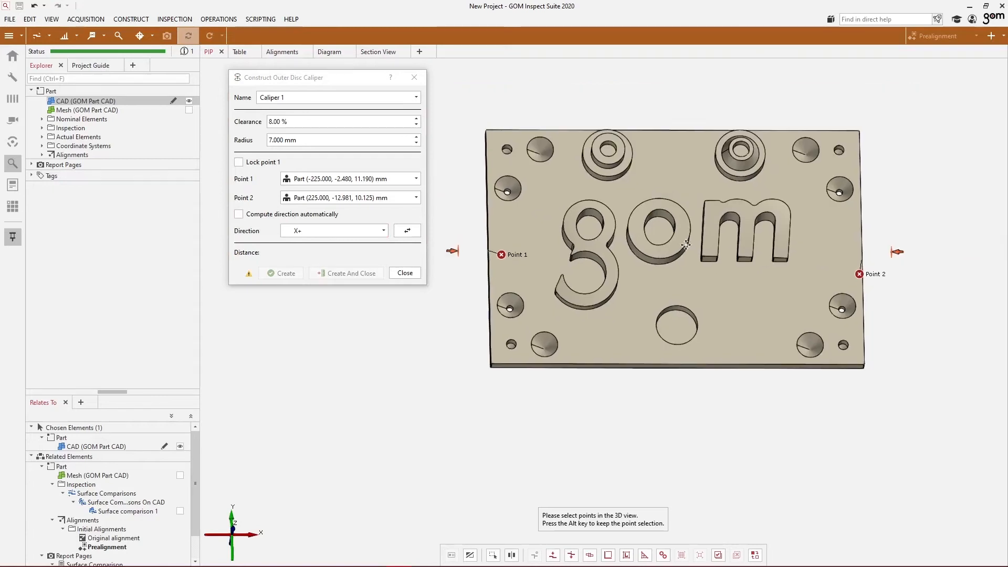
{"action": "scroll", "coordinate": [372, 122], "scroll_direction": "down", "scroll_amount": 2}
{"action": "scroll", "coordinate": [372, 122], "scroll_direction": "down", "scroll_amount": 1}
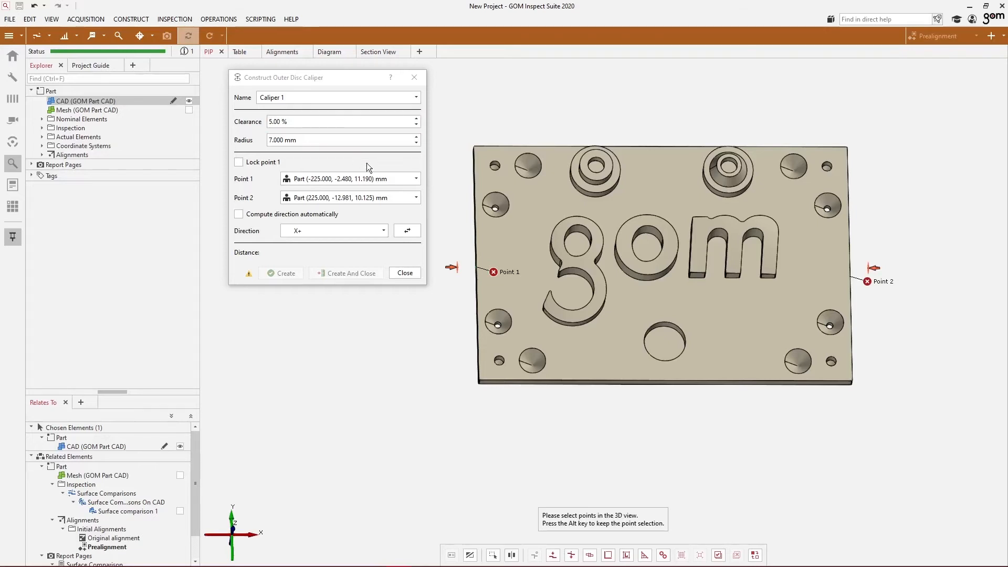
Enlarge the radius of the caliper discs to 30 mm.
{"action": "scroll", "coordinate": [476, 272], "scroll_direction": "up", "scroll_amount": 4}
{"action": "middle_click_drag", "start_coordinate": [559, 235], "coordinate": [754, 230]}
{"action": "left_click_drag", "start_coordinate": [584, 303], "coordinate": [540, 304]}
{"action": "scroll", "coordinate": [612, 276], "scroll_direction": "up", "scroll_amount": 3}
{"action": "scroll", "coordinate": [322, 140], "scroll_direction": "up", "scroll_amount": 3}
{"action": "scroll", "coordinate": [321, 141], "scroll_direction": "up", "scroll_amount": 2}
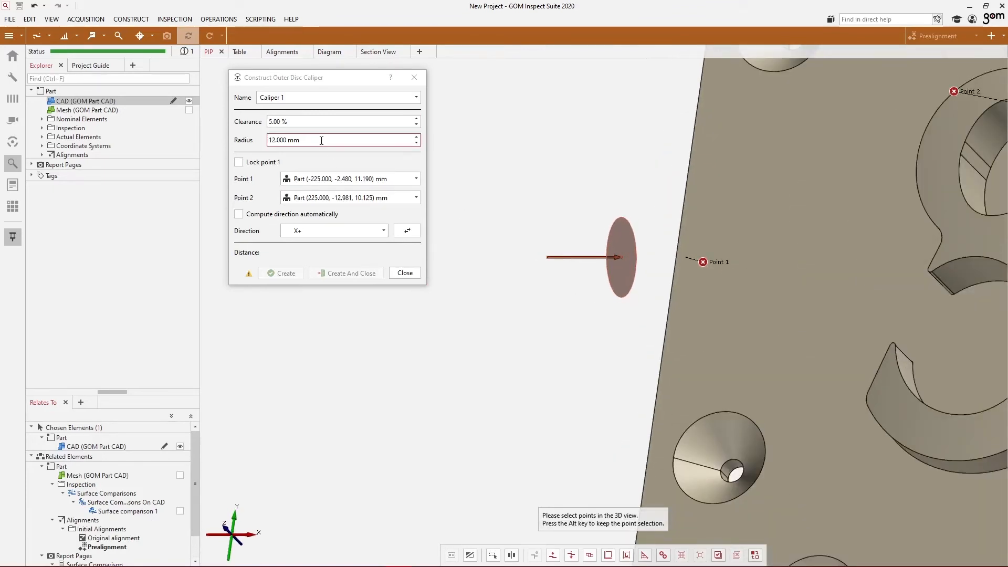
{"action": "scroll", "coordinate": [321, 141], "scroll_direction": "up", "scroll_amount": 13}
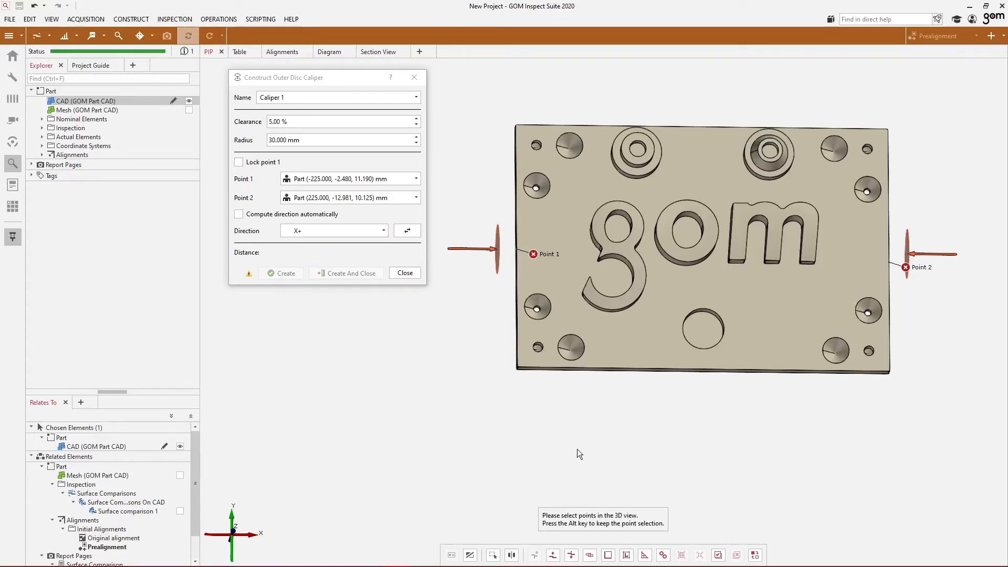
Select the entire CAD surface, create the caliper distance across the plate, and place its label above the plate.
{"action": "left_click", "coordinate": [719, 555]}
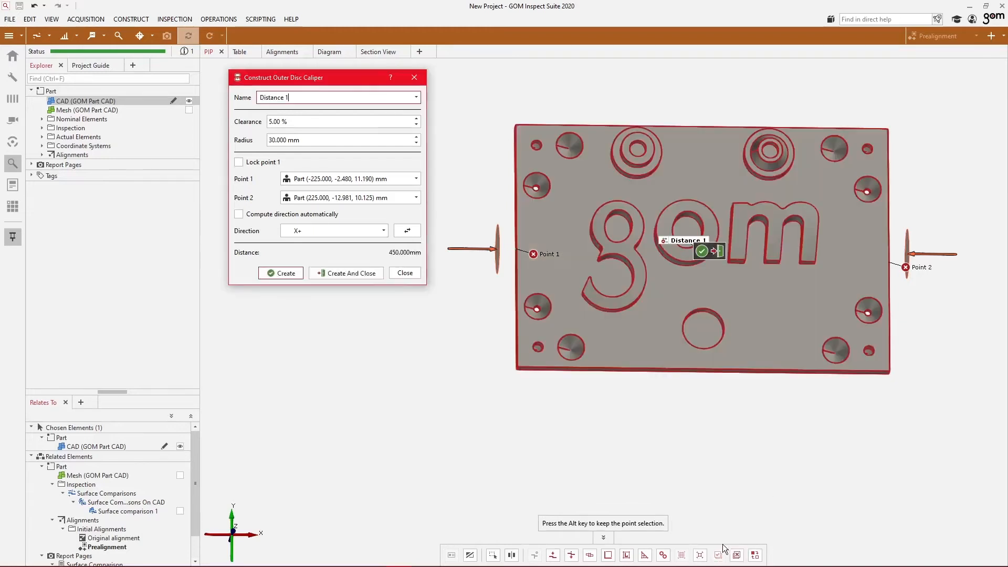
{"action": "left_click", "coordinate": [370, 277]}
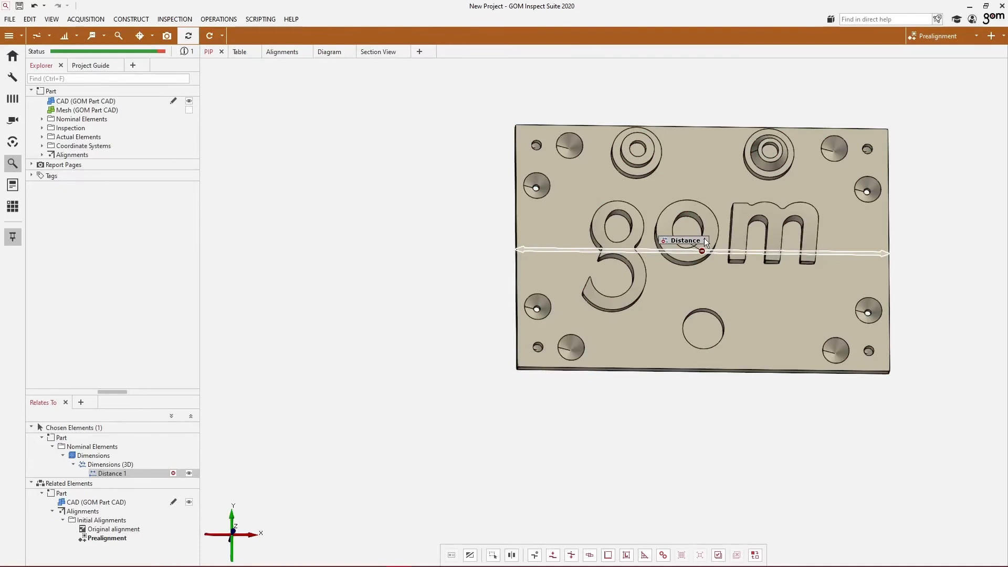
{"action": "left_click_drag", "start_coordinate": [704, 240], "coordinate": [713, 109]}
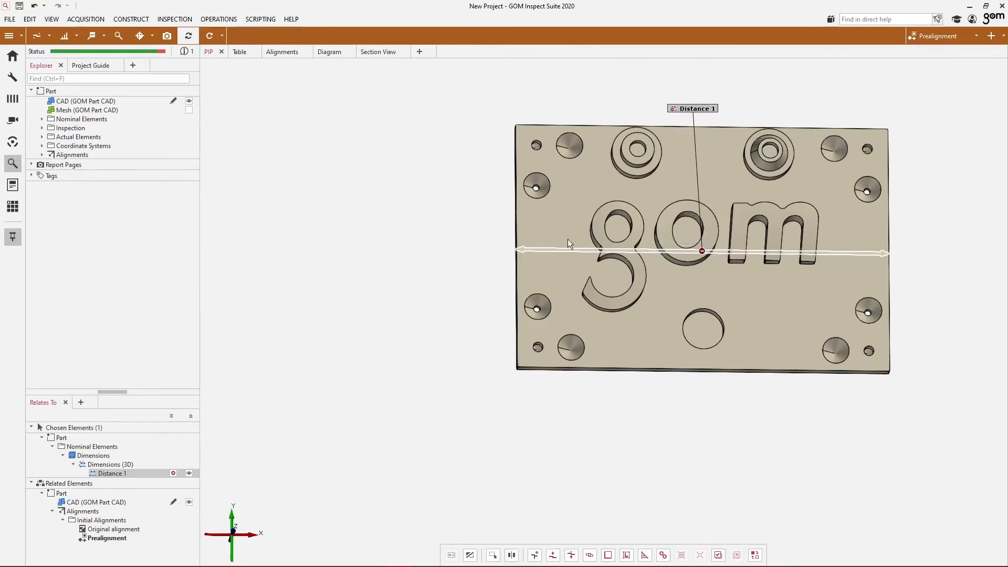
Review the caliper distance's computation information and assign it the Referenced Construction measuring principle.
{"action": "left_click", "coordinate": [703, 109]}
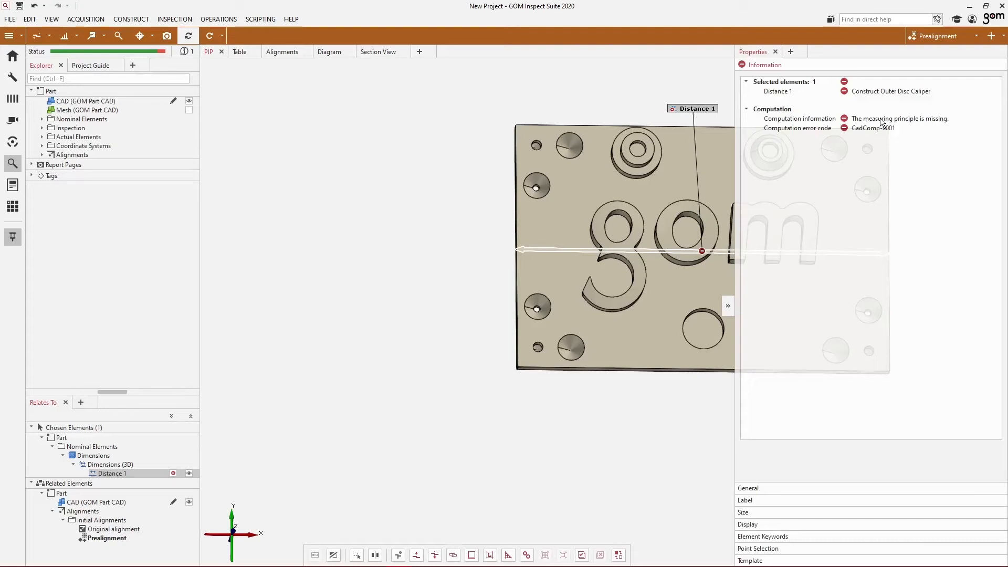
{"action": "left_click", "coordinate": [728, 309]}
{"action": "right_click_drag", "start_coordinate": [769, 204], "coordinate": [692, 258]}
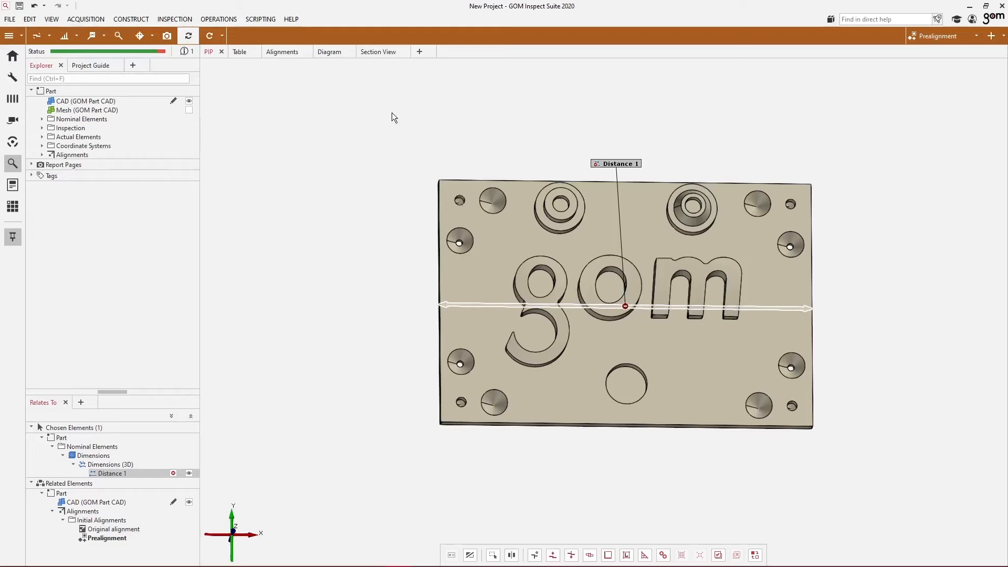
{"action": "left_click", "coordinate": [119, 36]}
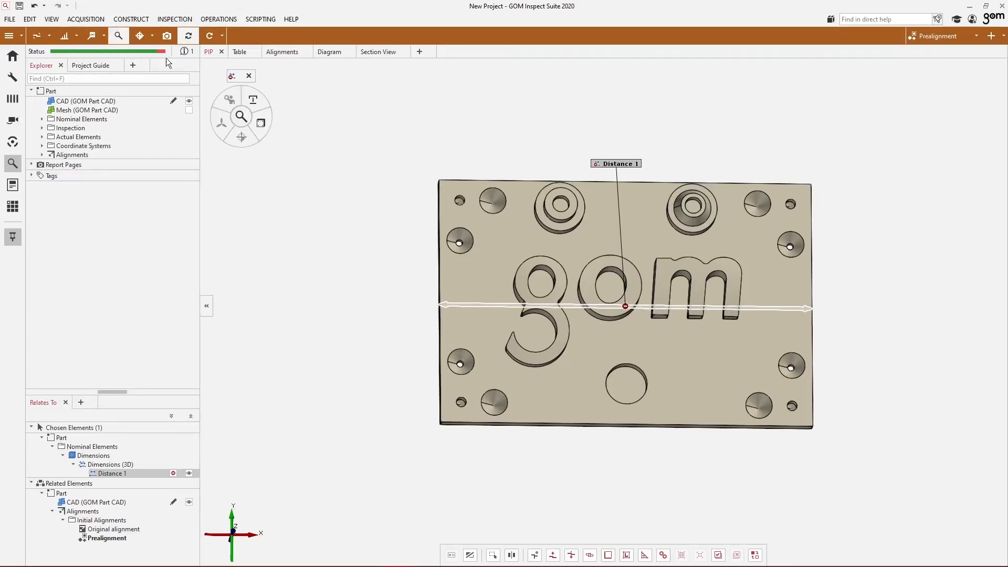
{"action": "left_click", "coordinate": [254, 101]}
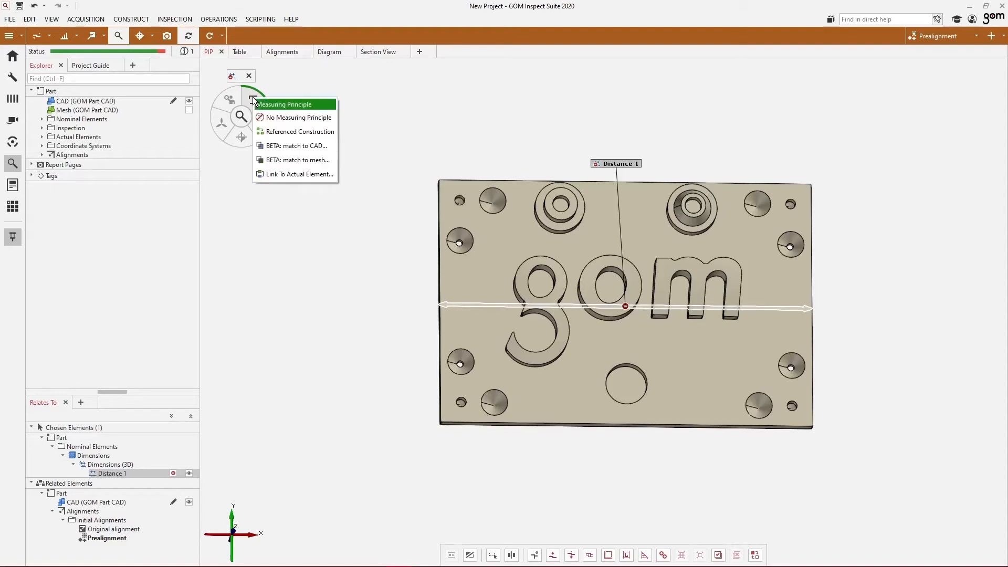
{"action": "left_click", "coordinate": [304, 131]}
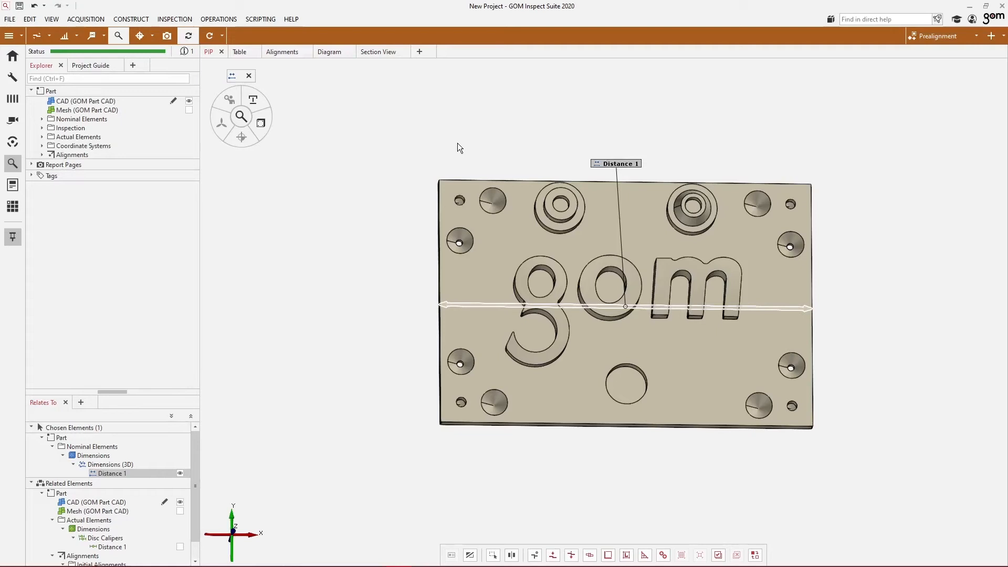
Check the plate's caliper distance against nominal with a manual tolerance of 0.5 mm.
{"action": "left_click", "coordinate": [263, 126]}
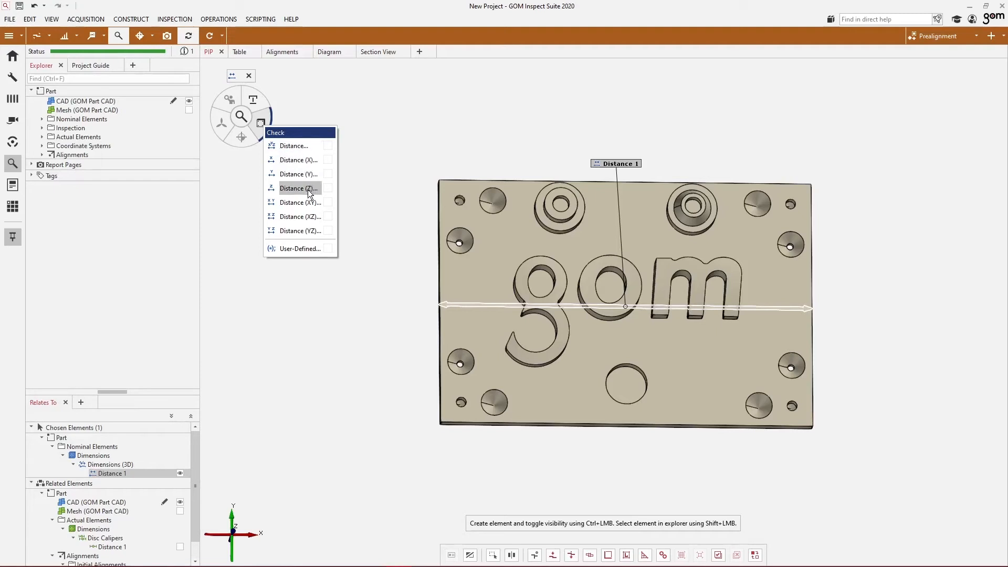
{"action": "left_click", "coordinate": [304, 149]}
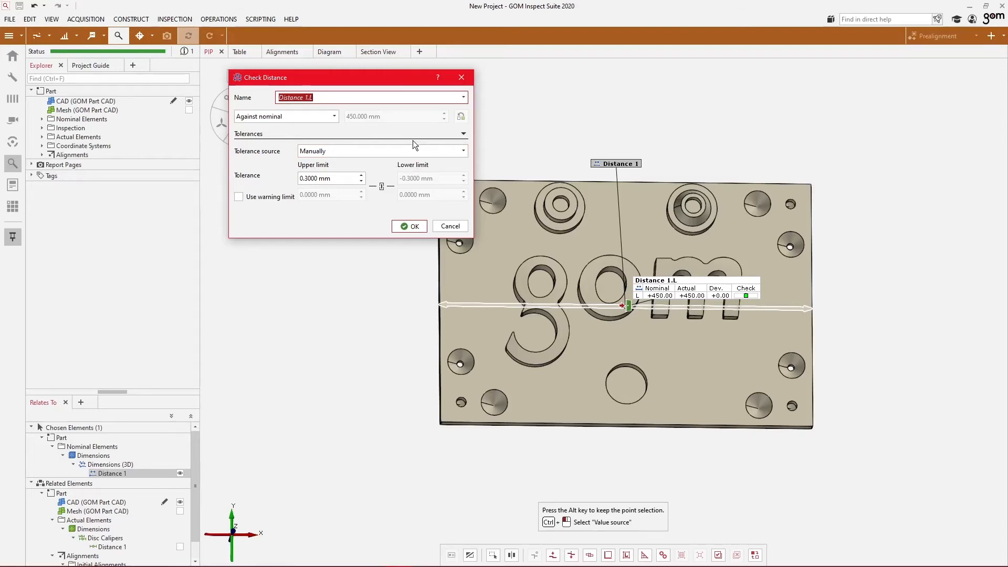
{"action": "left_click", "coordinate": [329, 115]}
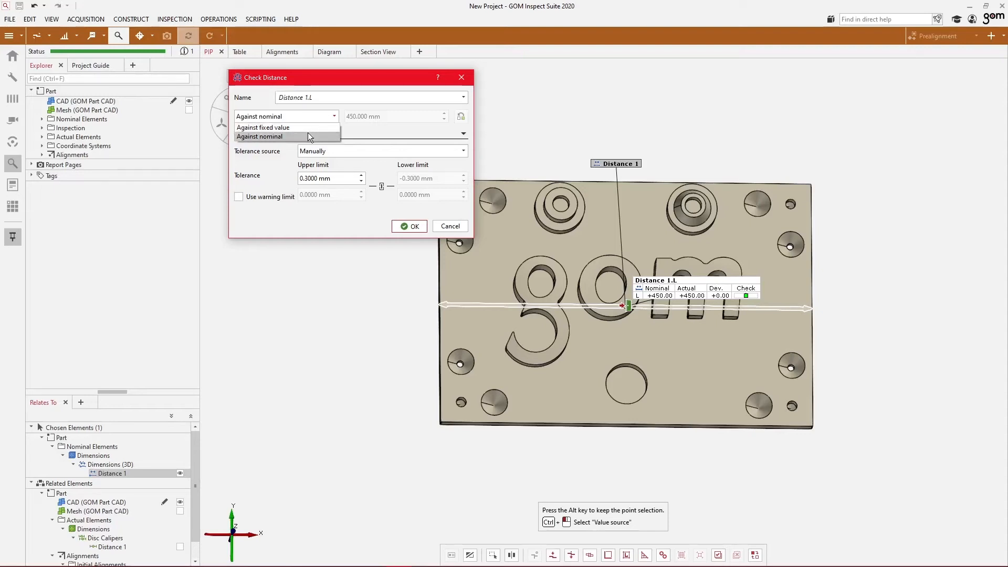
{"action": "left_click", "coordinate": [273, 137]}
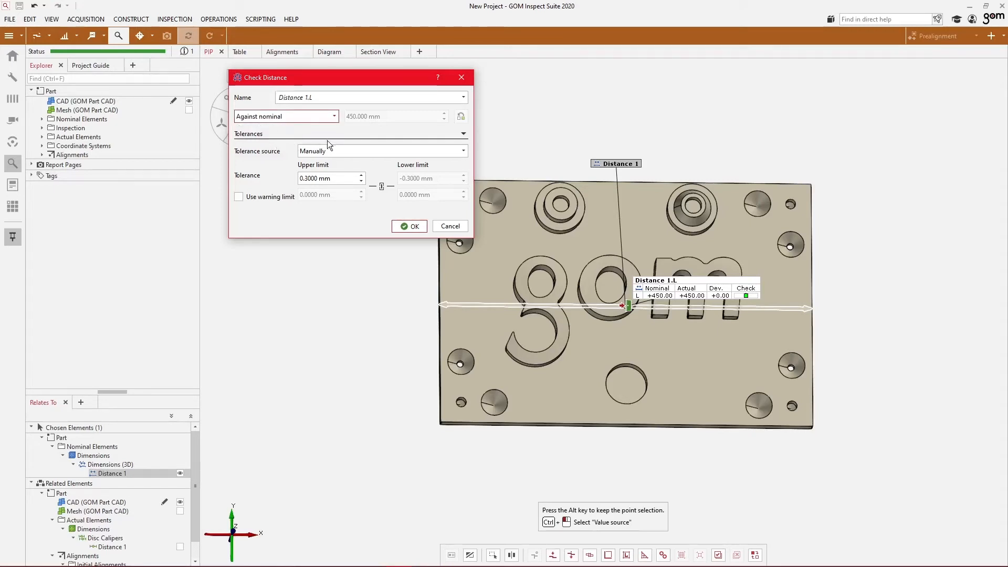
{"action": "left_click", "coordinate": [340, 179]}
{"action": "left_click_drag", "start_coordinate": [340, 179], "coordinate": [251, 185]}
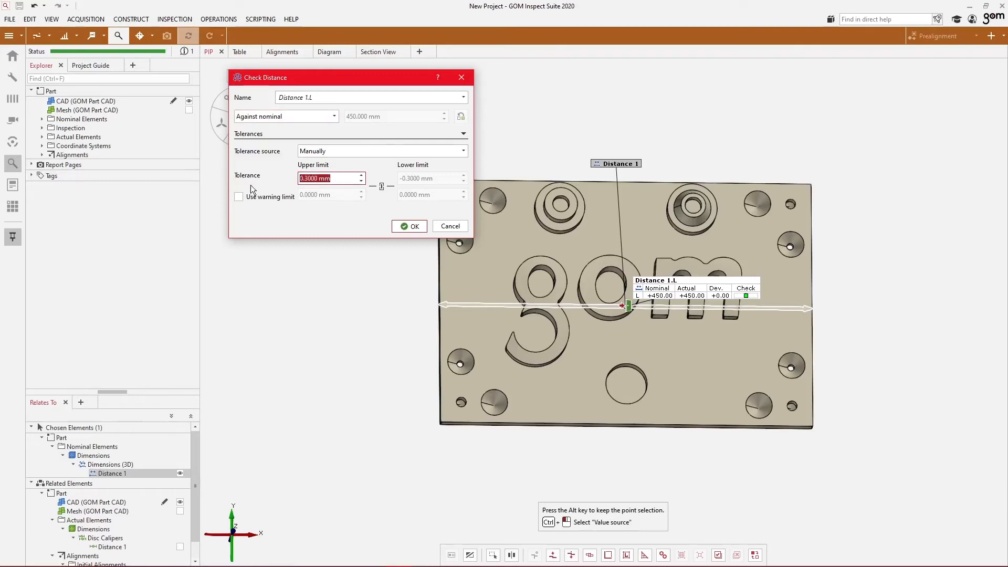
{"action": "type", "text": ".5"}
{"action": "left_click", "coordinate": [418, 228]}
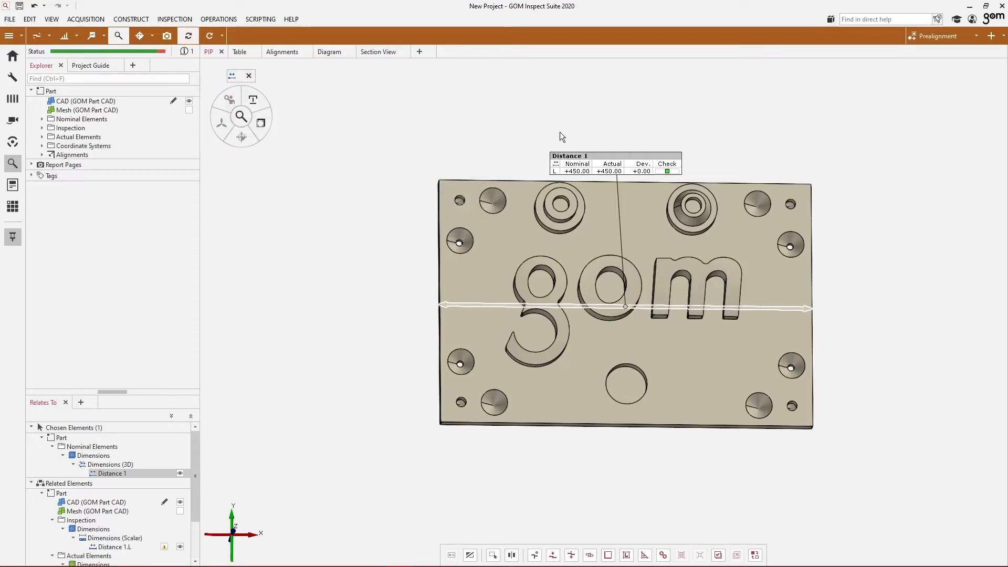
View the plate squarely along the Z axis and move the checked distance's dimension line and label above the plate's upper edge.
{"action": "left_click", "coordinate": [557, 173]}
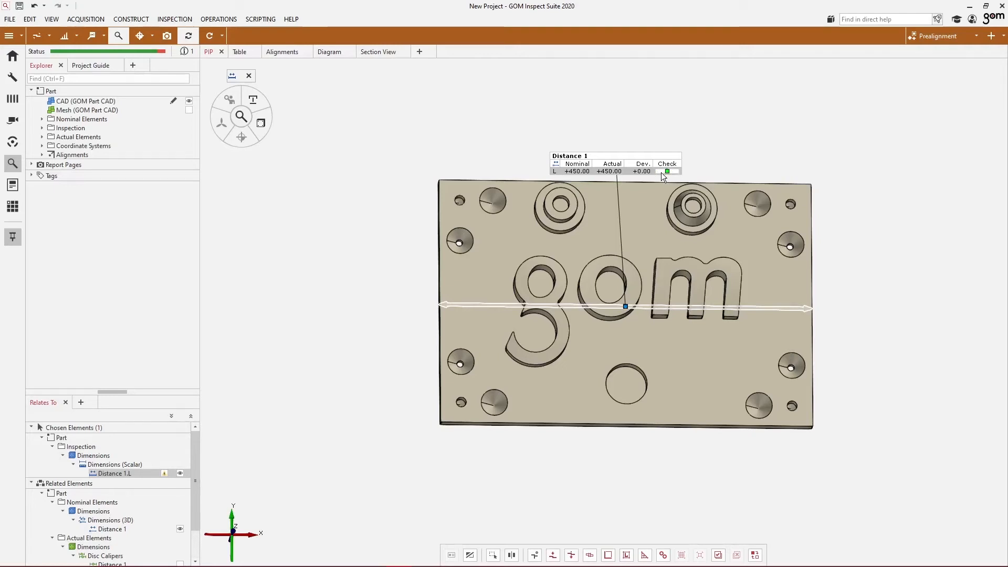
{"action": "left_click", "coordinate": [904, 333]}
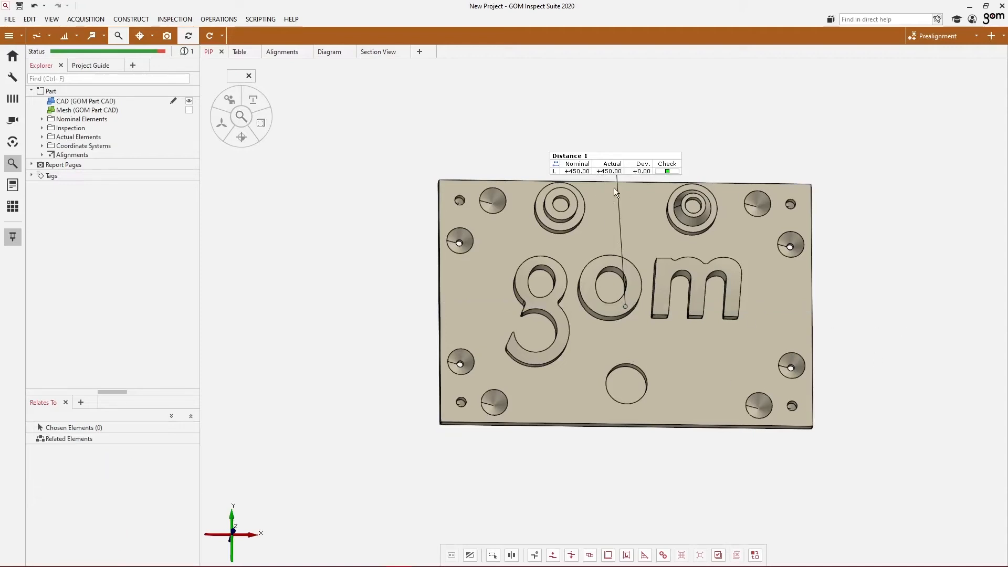
{"action": "mouse_move", "coordinate": [232, 529]}
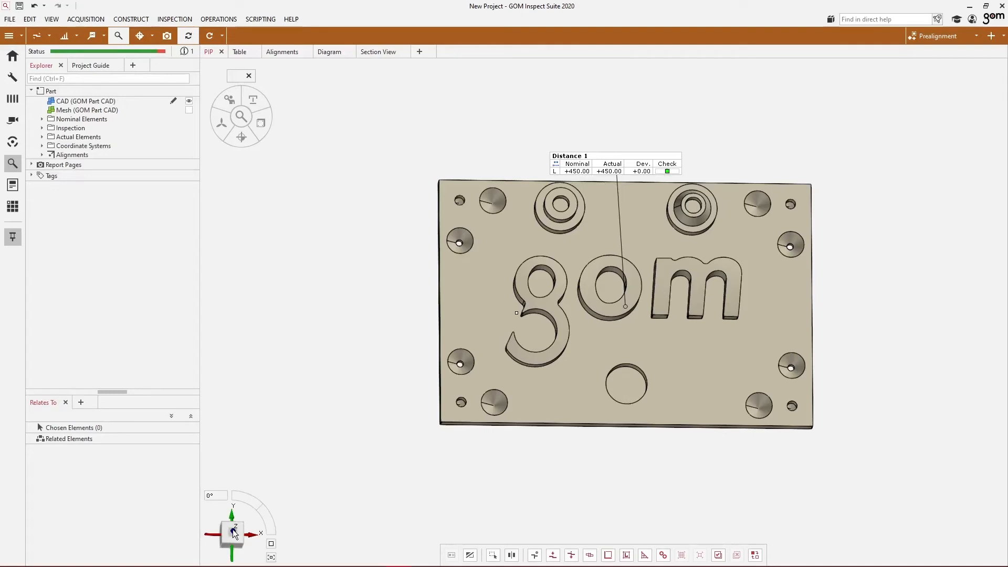
{"action": "left_click", "coordinate": [233, 531]}
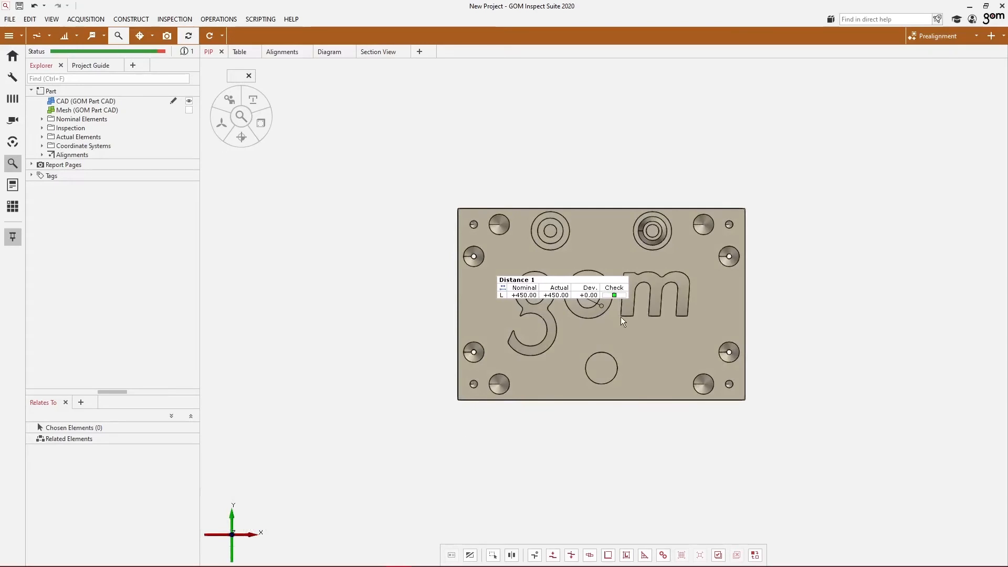
{"action": "scroll", "coordinate": [589, 335], "scroll_direction": "up", "scroll_amount": 2}
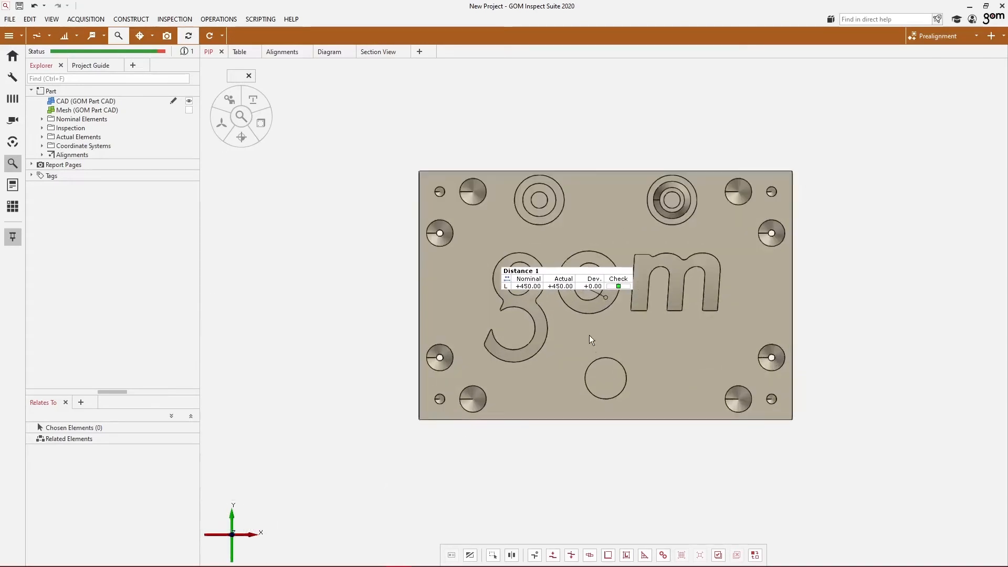
{"action": "left_click", "coordinate": [506, 286]}
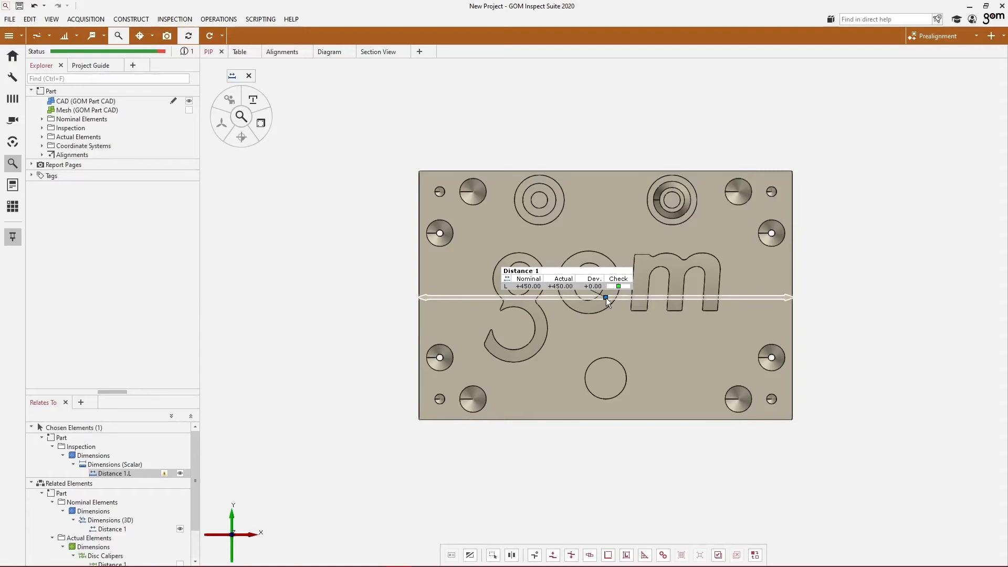
{"action": "left_click_drag", "start_coordinate": [606, 296], "coordinate": [595, 148]}
{"action": "left_click_drag", "start_coordinate": [657, 123], "coordinate": [575, 105]}
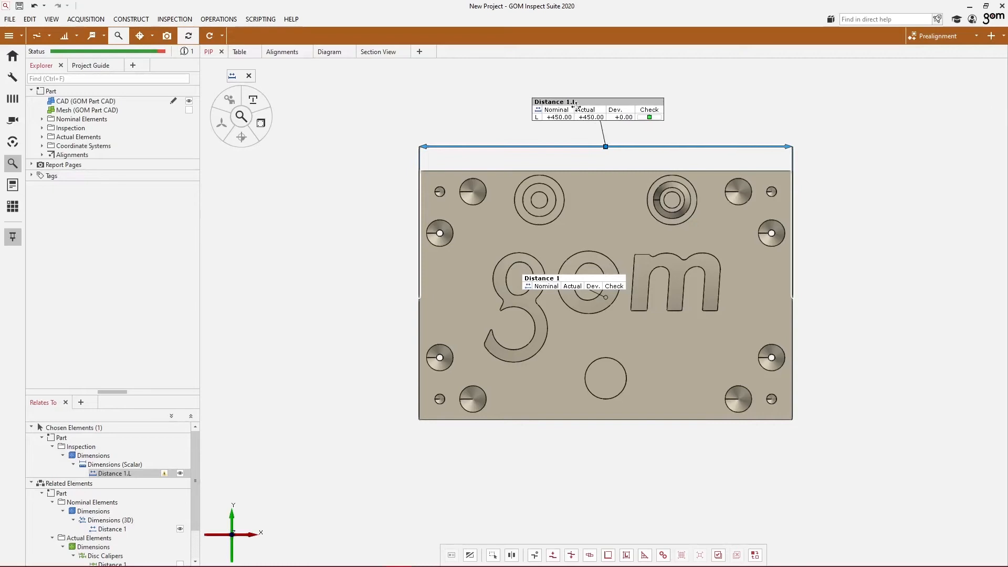
Hide the nominal distance element and create a 3D Style (Letter) report page titled Width Check.
{"action": "left_click", "coordinate": [566, 282]}
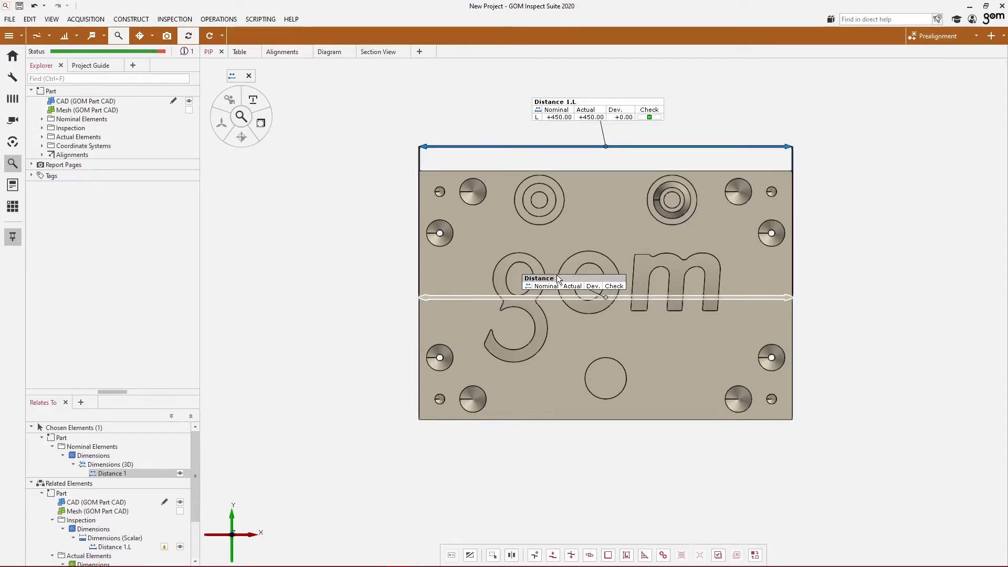
{"action": "key", "text": "ctrl+h"}
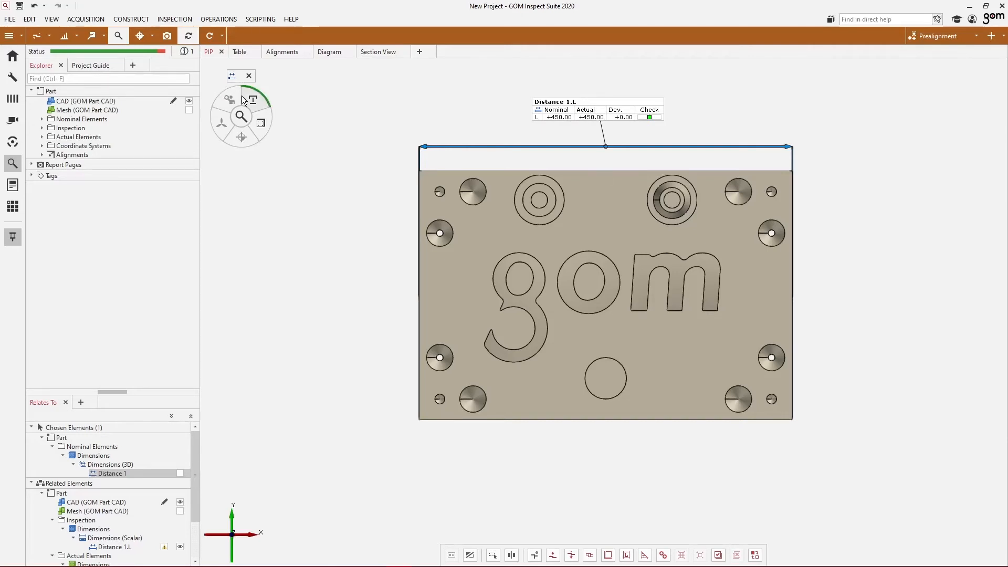
{"action": "left_click", "coordinate": [166, 35]}
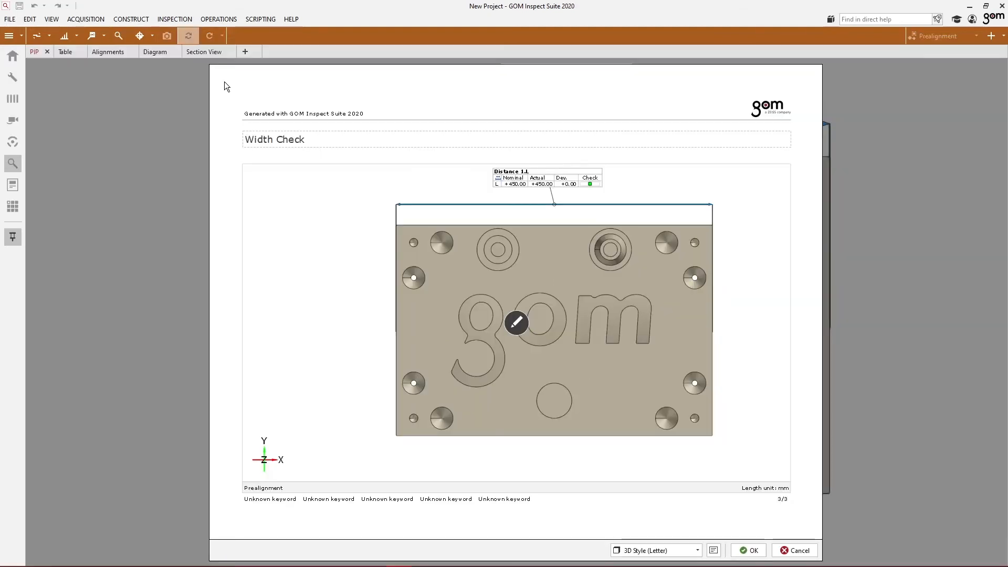
{"action": "left_click", "coordinate": [752, 551]}
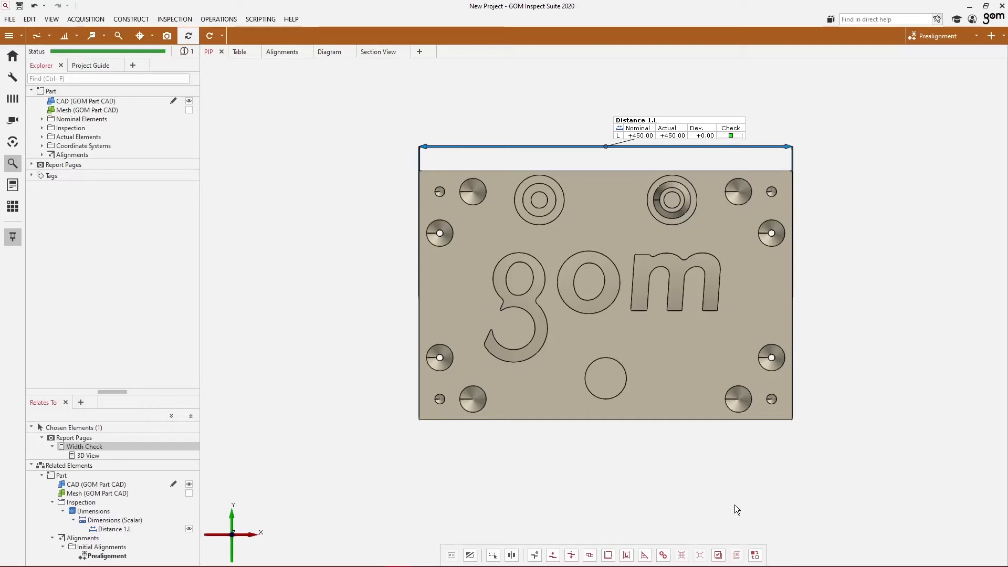
Show only the CAD body in a tilted view, hiding the distance check.
{"action": "mouse_move", "coordinate": [643, 374]}
{"action": "left_mouse_down"}
{"action": "mouse_move", "coordinate": [652, 378]}
{"action": "mouse_move", "coordinate": [624, 372]}
{"action": "left_mouse_up"}
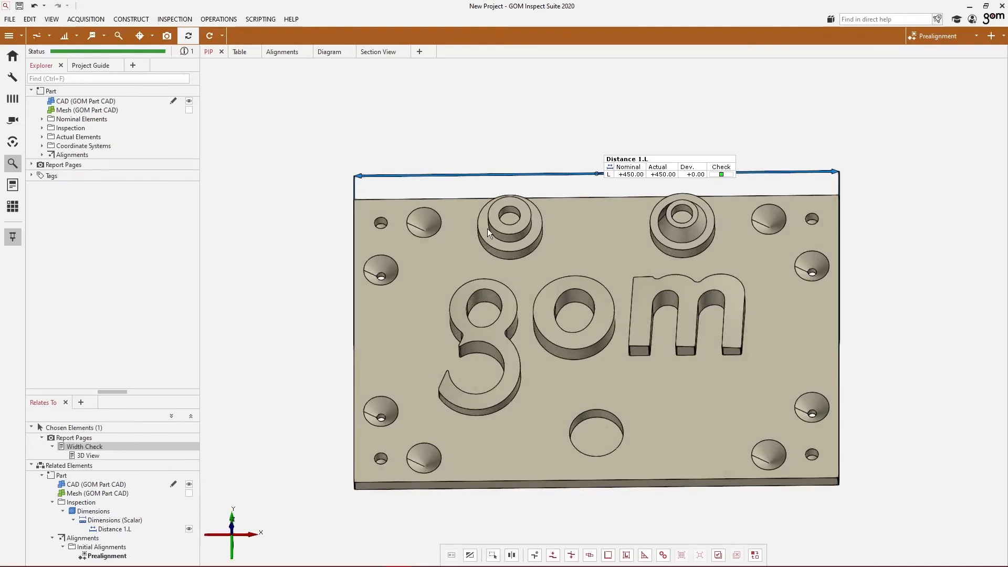
{"action": "left_click", "coordinate": [636, 161]}
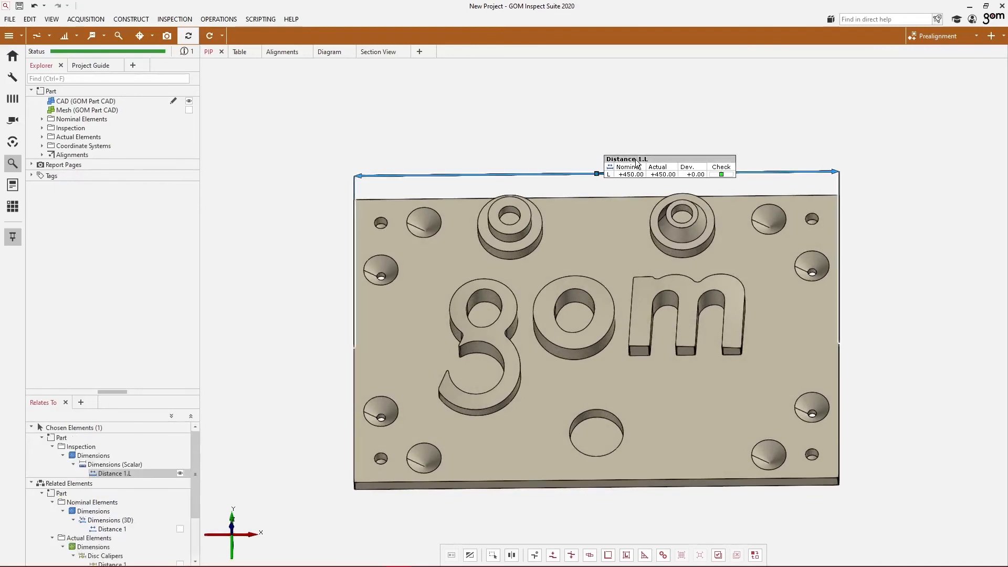
{"action": "left_click", "coordinate": [613, 258]}
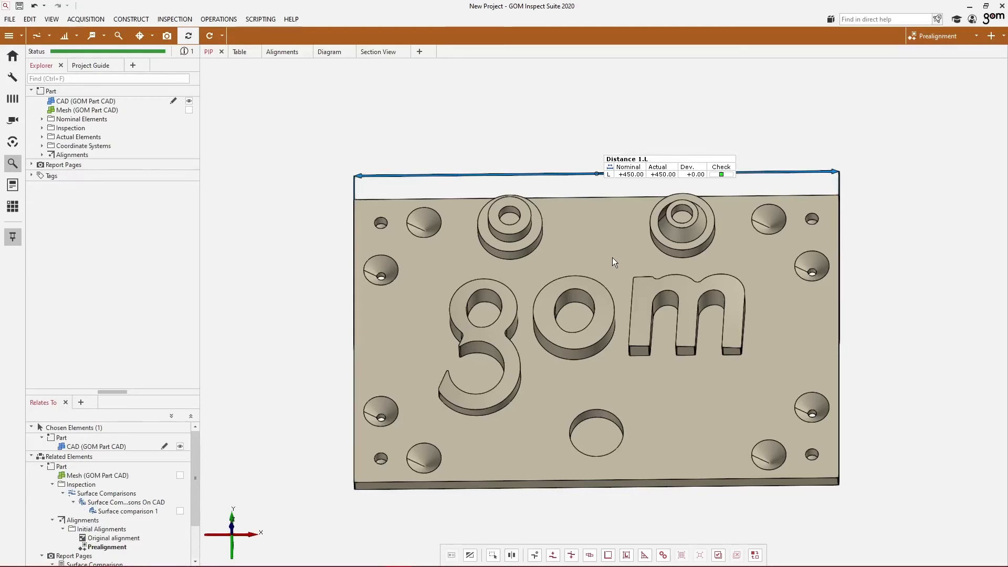
{"action": "key", "text": "ctrl+e"}
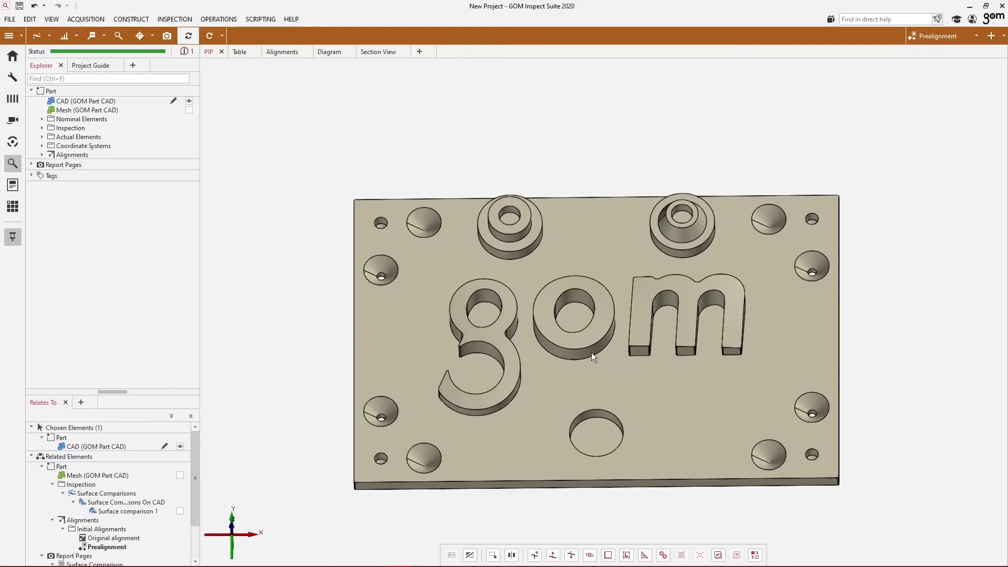
Construct a nominal auto cylinder on the upper outer wall of the left stepped boss.
{"action": "scroll", "coordinate": [517, 244], "scroll_direction": "up", "scroll_amount": 2}
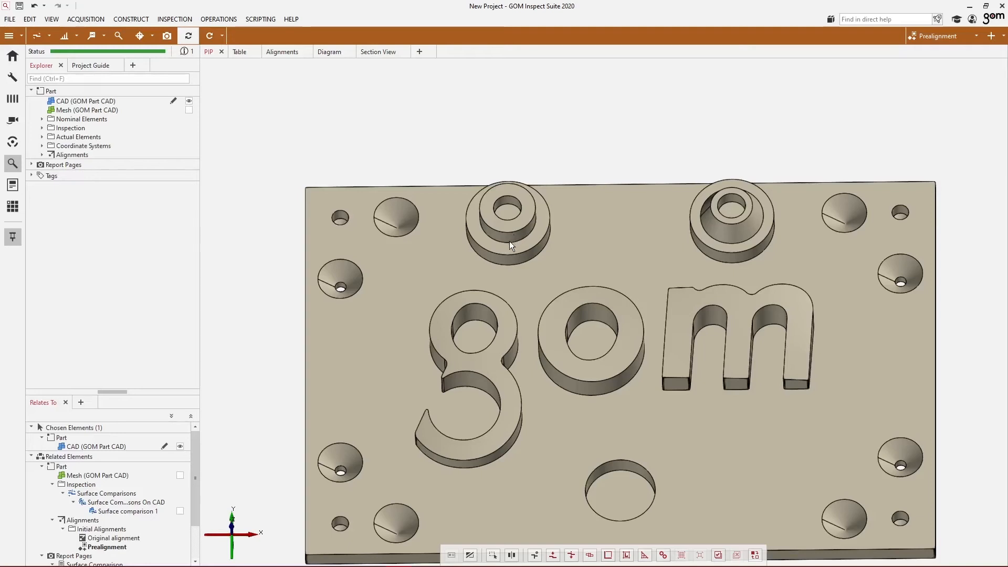
{"action": "left_click", "coordinate": [142, 20]}
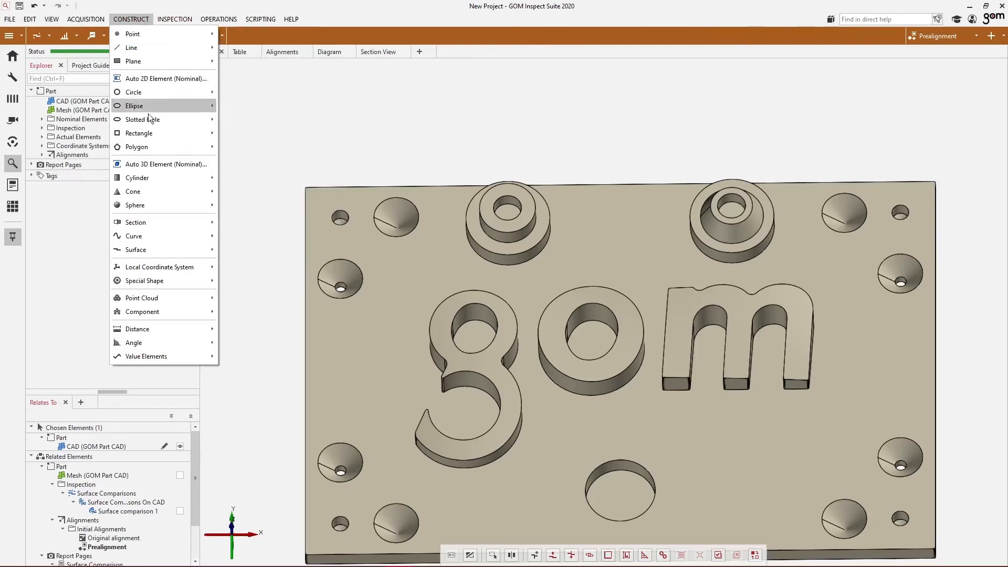
{"action": "mouse_move", "coordinate": [151, 178]}
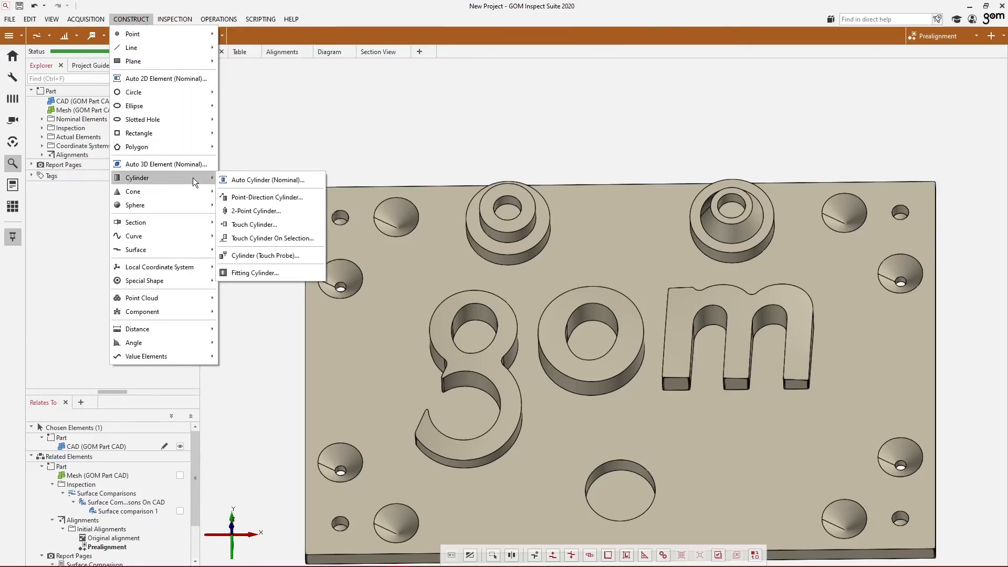
{"action": "left_click", "coordinate": [270, 180]}
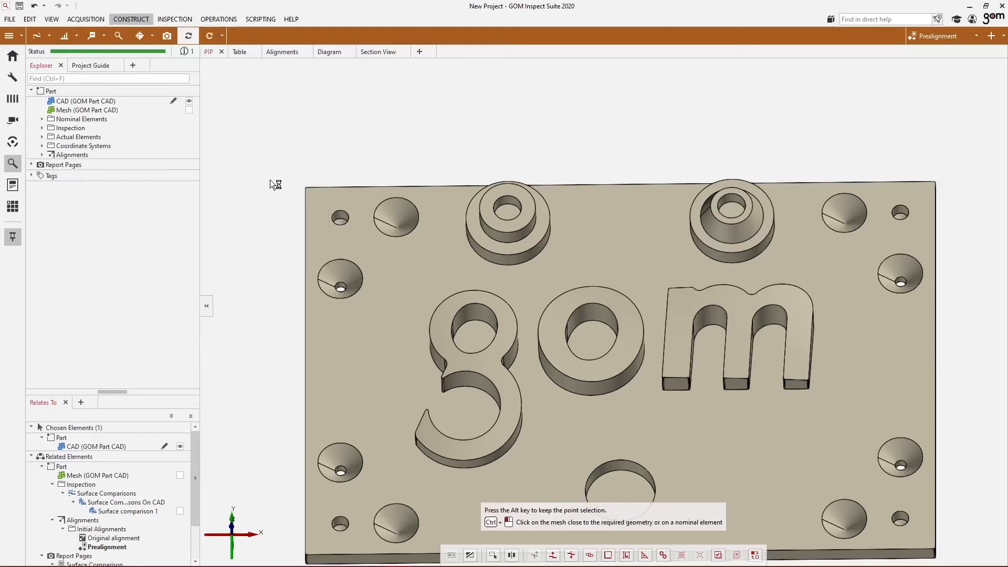
{"action": "left_click_drag", "start_coordinate": [356, 80], "coordinate": [340, 70]}
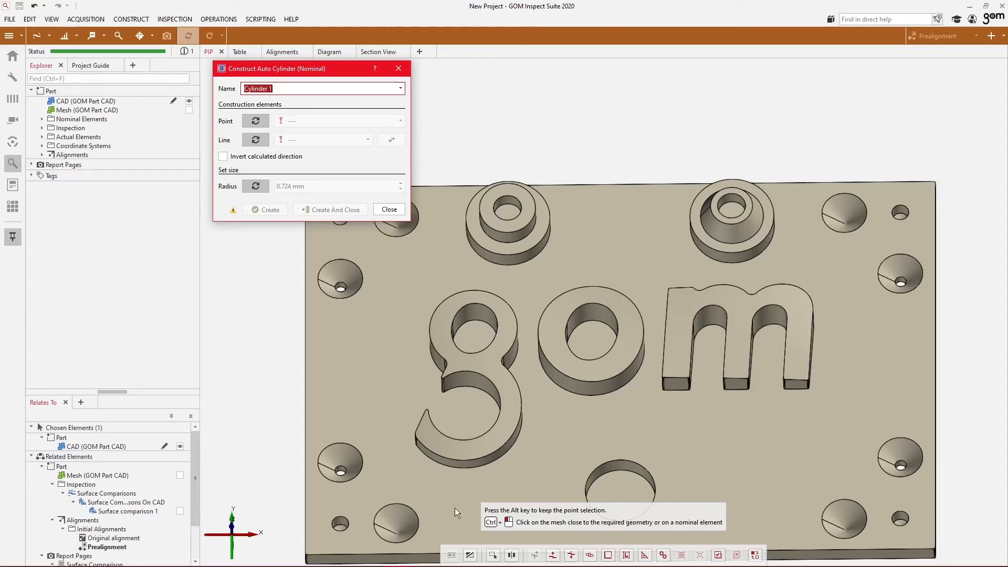
{"action": "left_click", "coordinate": [515, 236], "text": "ctrl"}
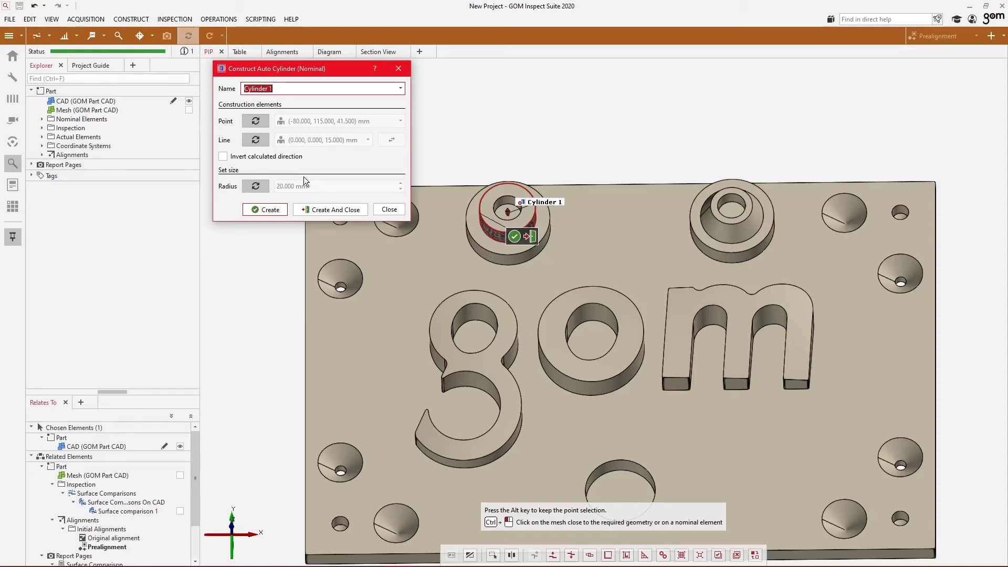
{"action": "left_click", "coordinate": [332, 211]}
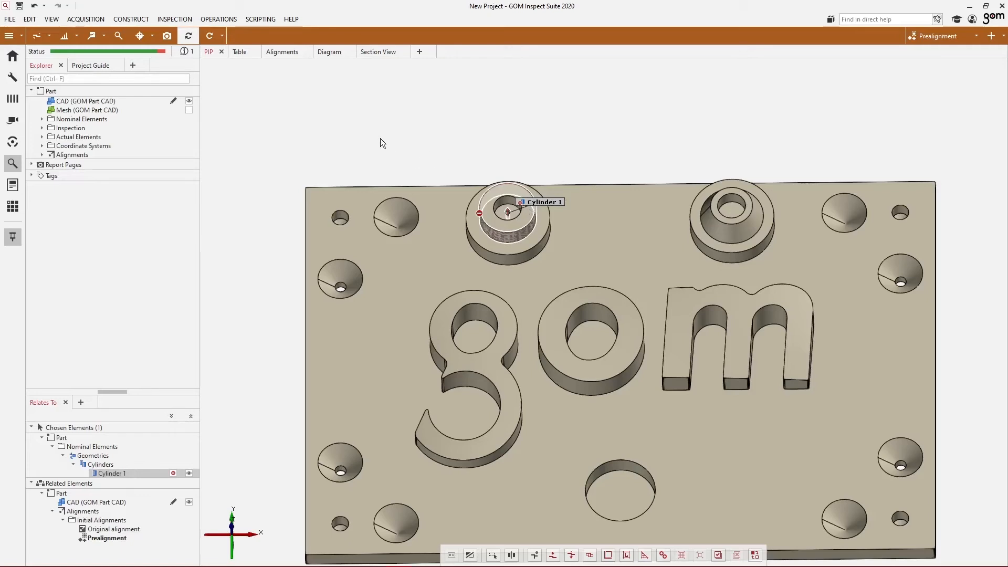
Assign the boss cylinder the Fitting Element measuring principle with Gaussian best-fit and 3 sigma points, and place its label above the plate.
{"action": "right_click", "coordinate": [342, 135]}
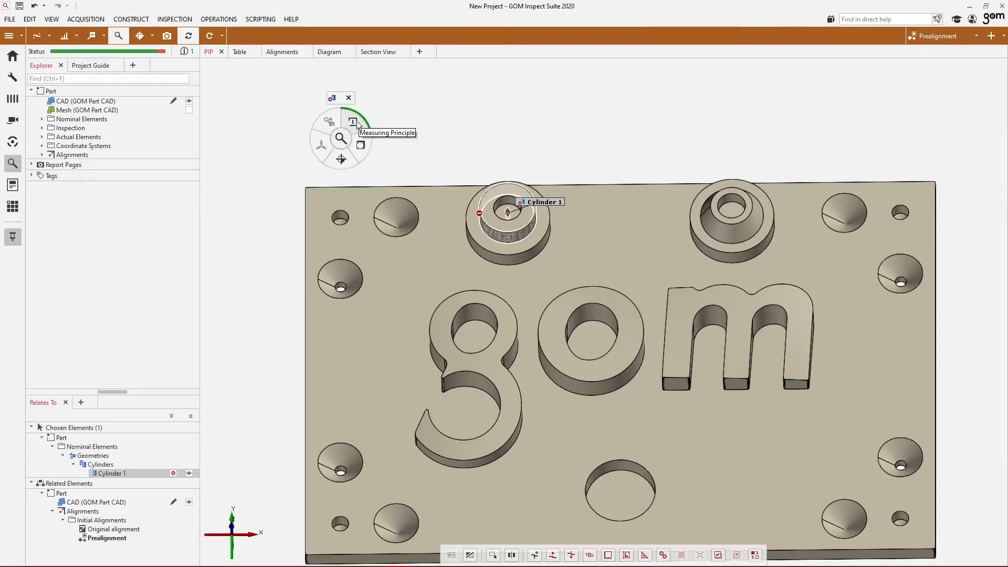
{"action": "left_click", "coordinate": [351, 116]}
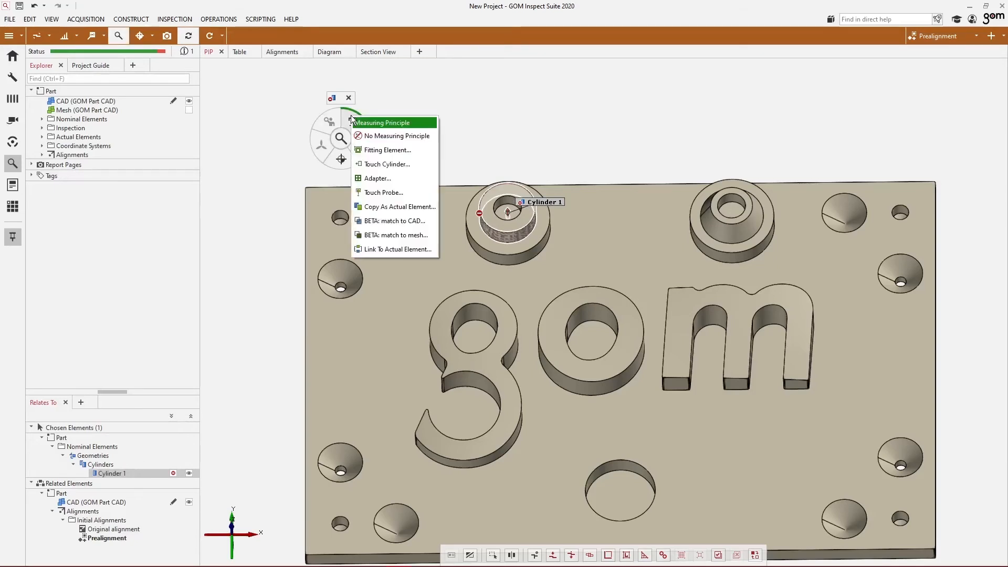
{"action": "left_click", "coordinate": [400, 149]}
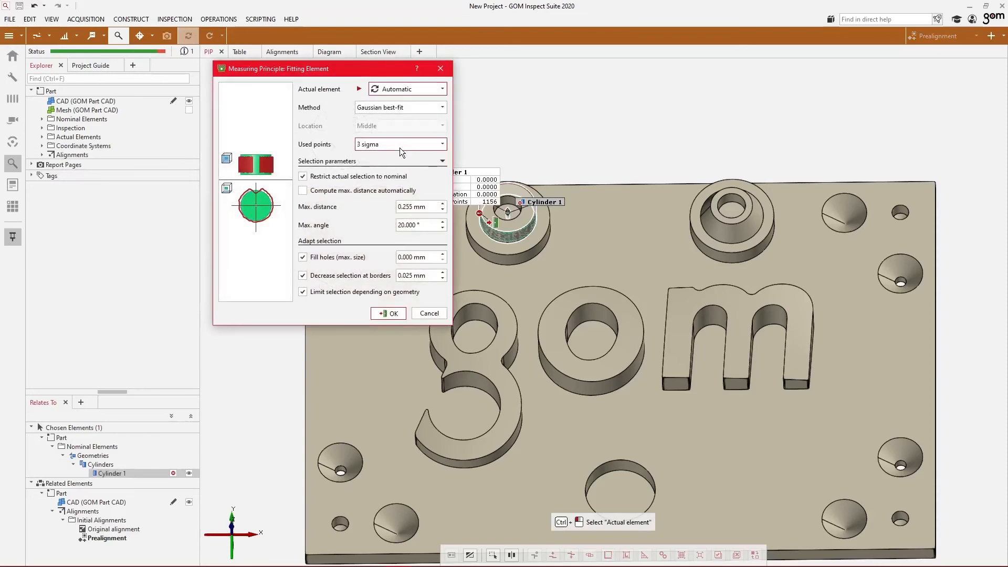
{"action": "left_click", "coordinate": [443, 161]}
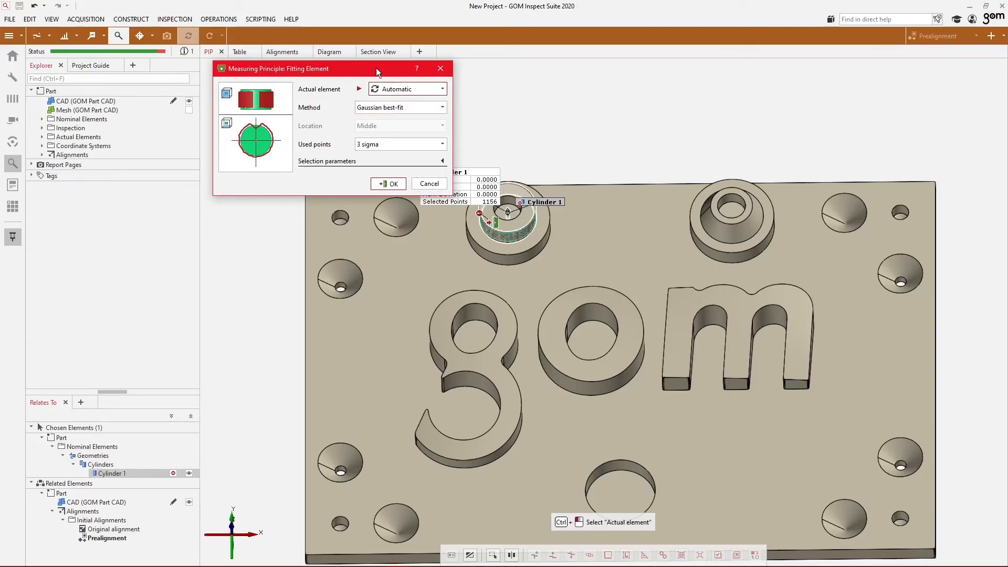
{"action": "left_click_drag", "start_coordinate": [376, 68], "coordinate": [307, 70]}
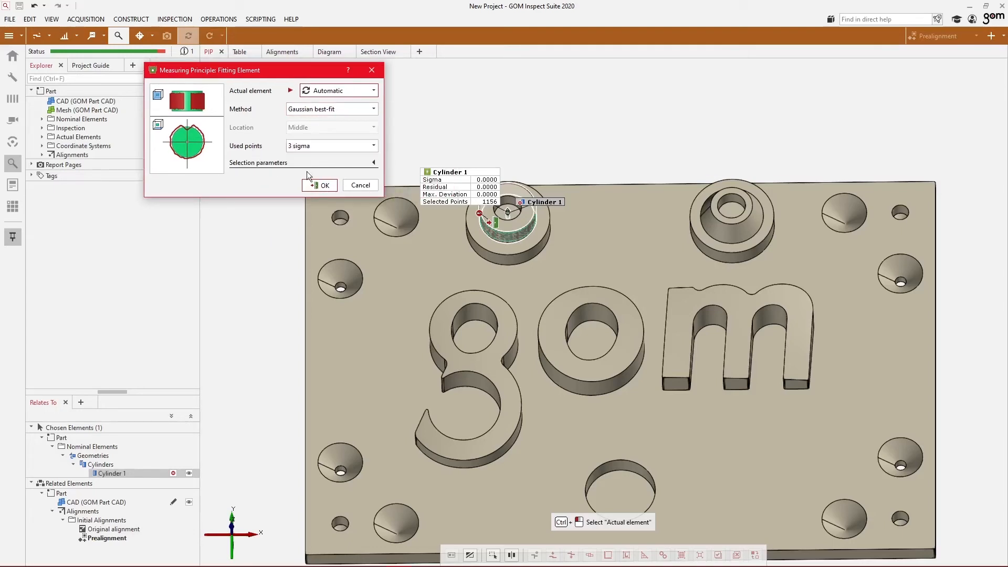
{"action": "left_click", "coordinate": [325, 186]}
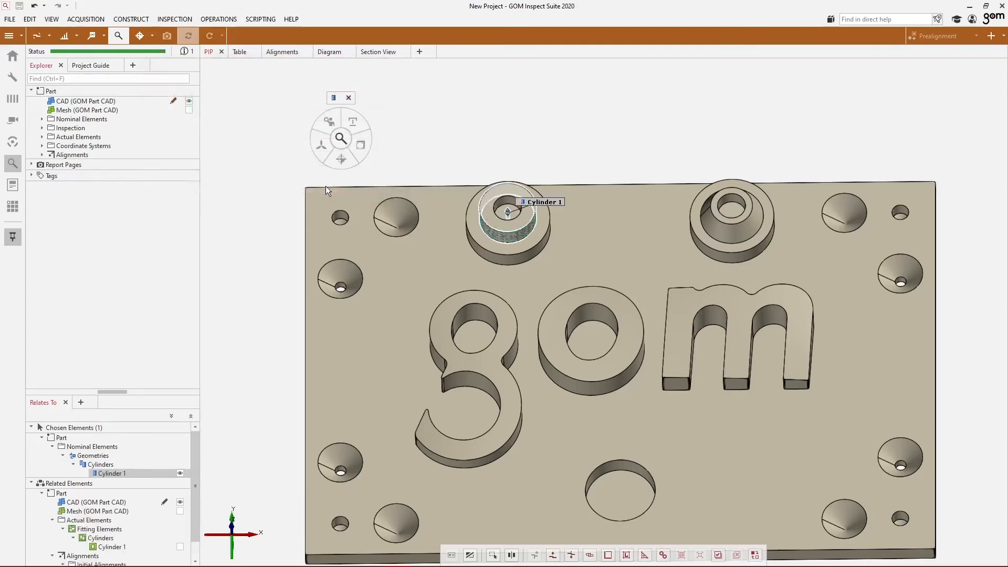
{"action": "left_click_drag", "start_coordinate": [522, 191], "coordinate": [456, 145]}
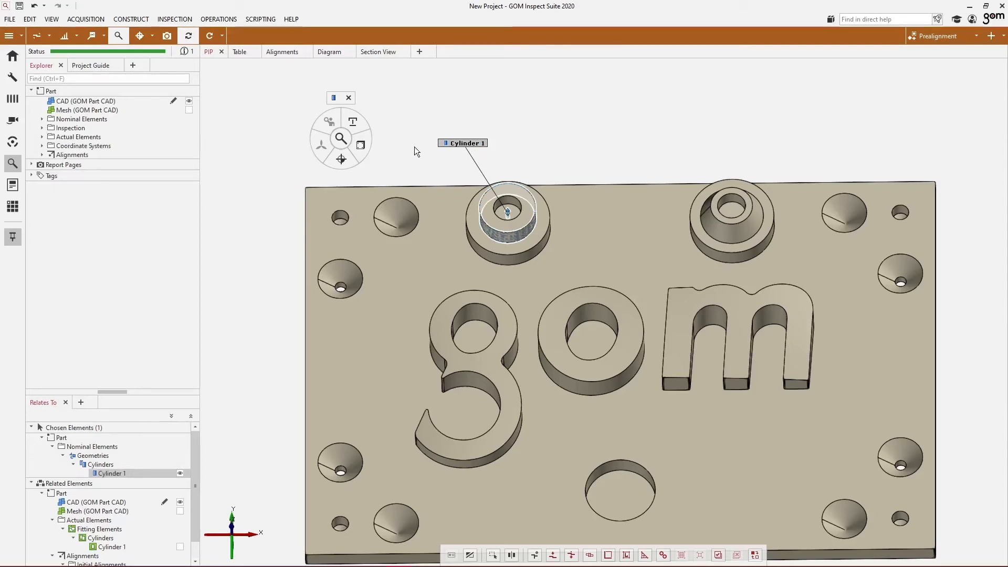
Check the boss cylinder's diameter against nominal with a manual tolerance of 0.1 mm.
{"action": "mouse_move", "coordinate": [363, 148]}
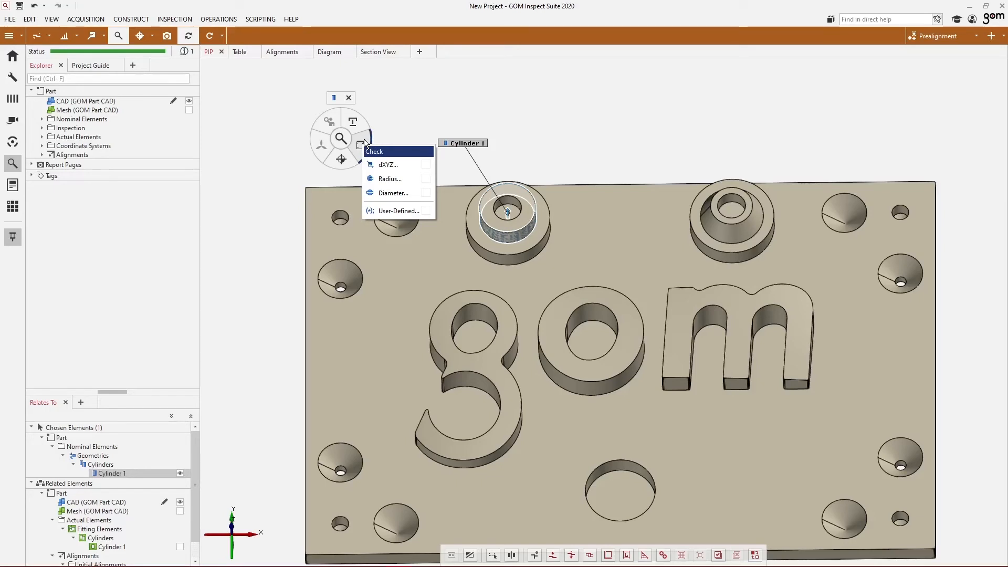
{"action": "left_click", "coordinate": [403, 192]}
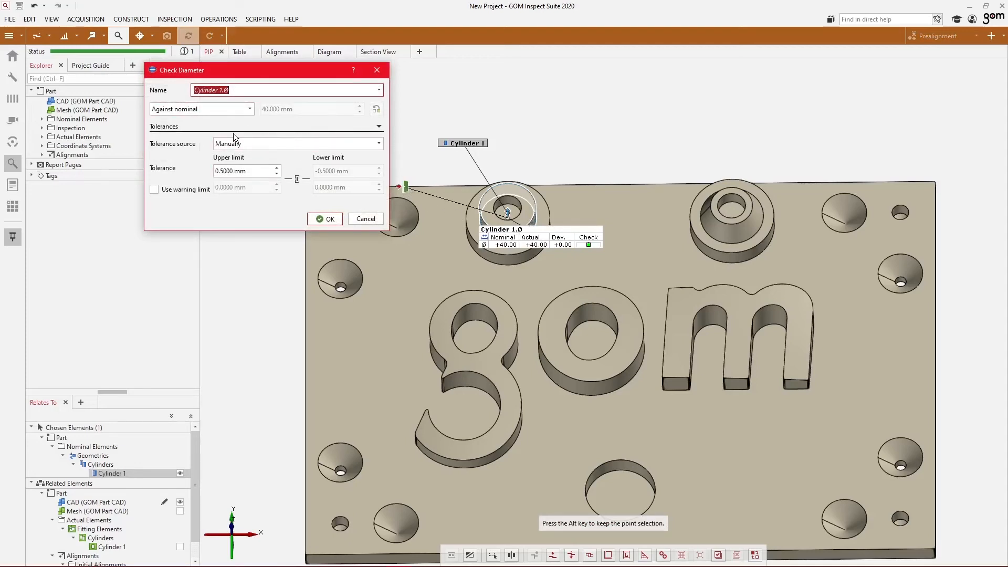
{"action": "triple_click", "coordinate": [265, 171]}
{"action": "type", "text": ".1"}
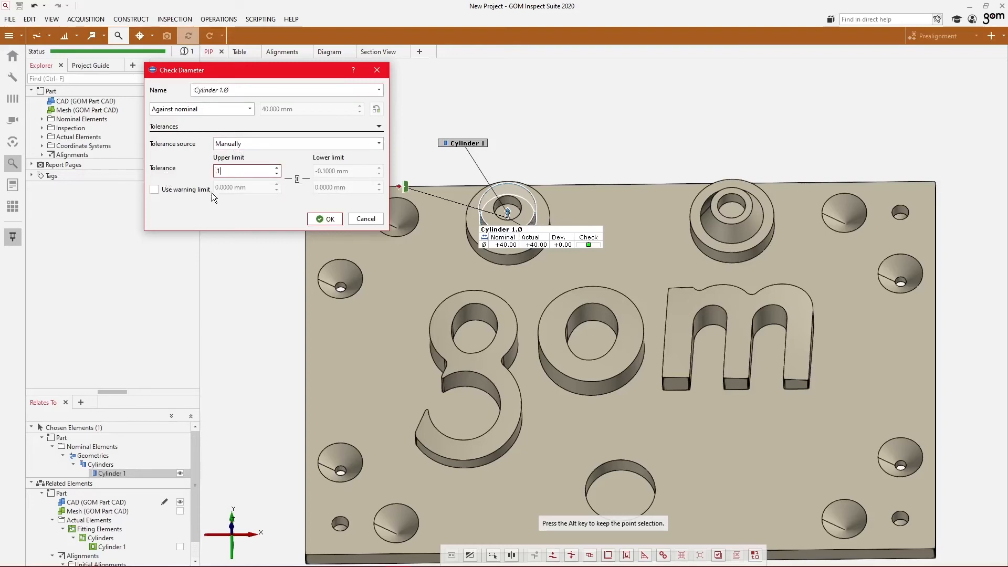
{"action": "left_click", "coordinate": [316, 217]}
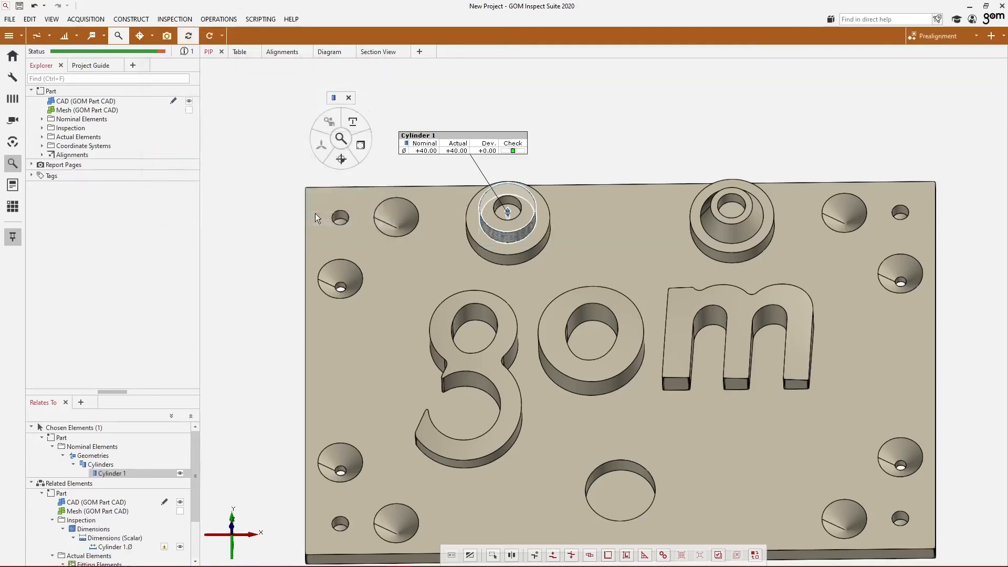
Unlink the diameter check's upper and lower tolerance limits and set the lower limit to -0.05 mm.
{"action": "left_click", "coordinate": [426, 151]}
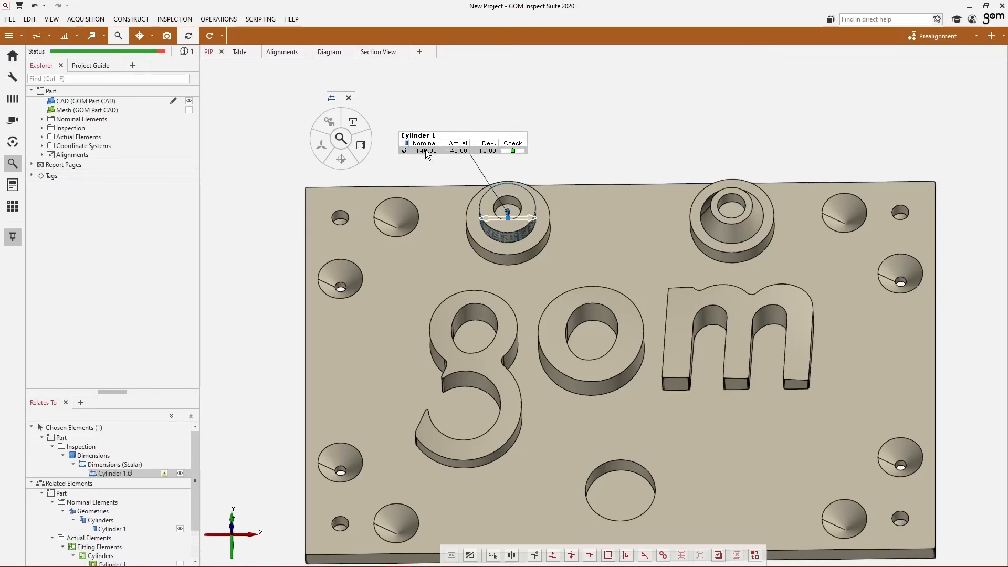
{"action": "double_click", "coordinate": [426, 151]}
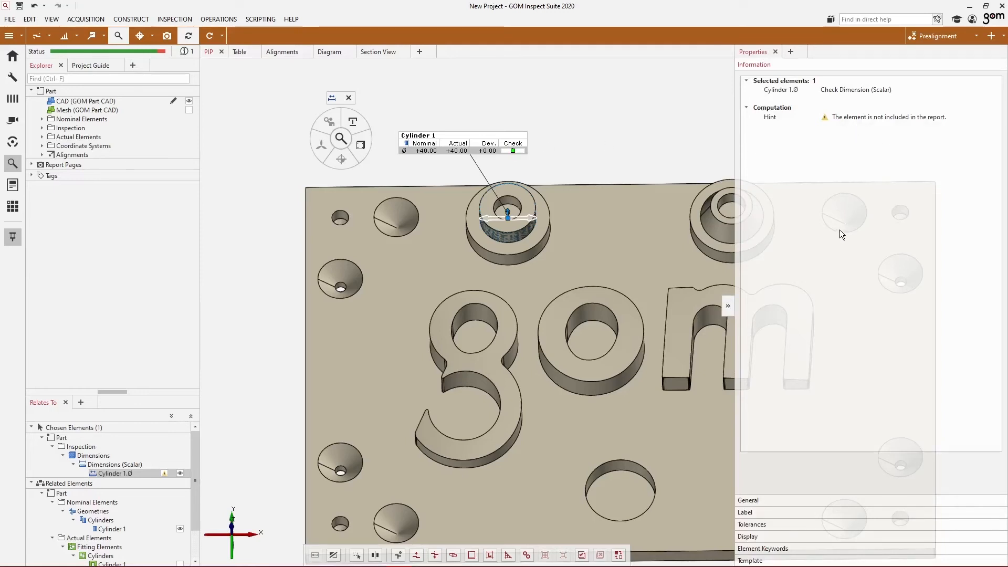
{"action": "left_click", "coordinate": [764, 525]}
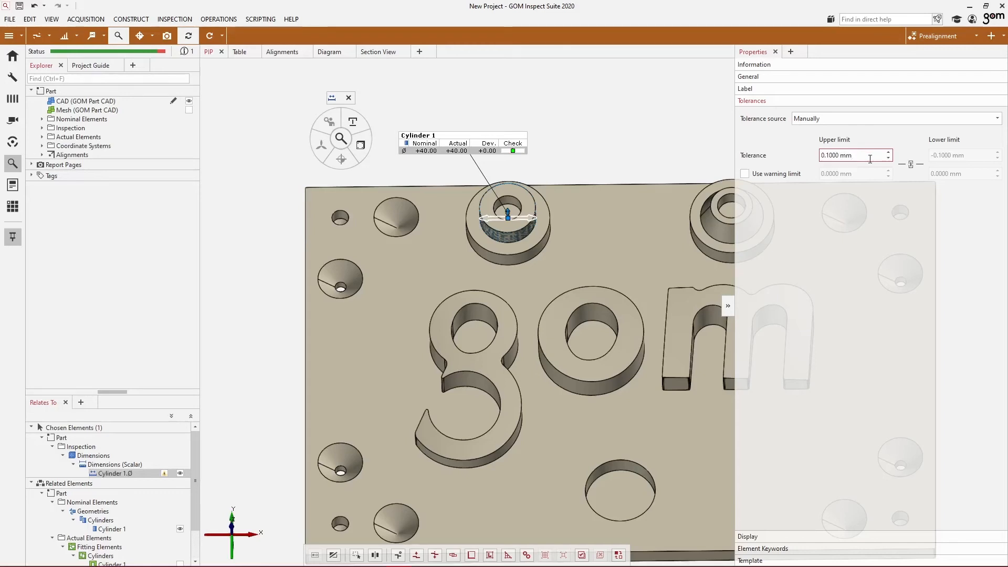
{"action": "left_click", "coordinate": [911, 165]}
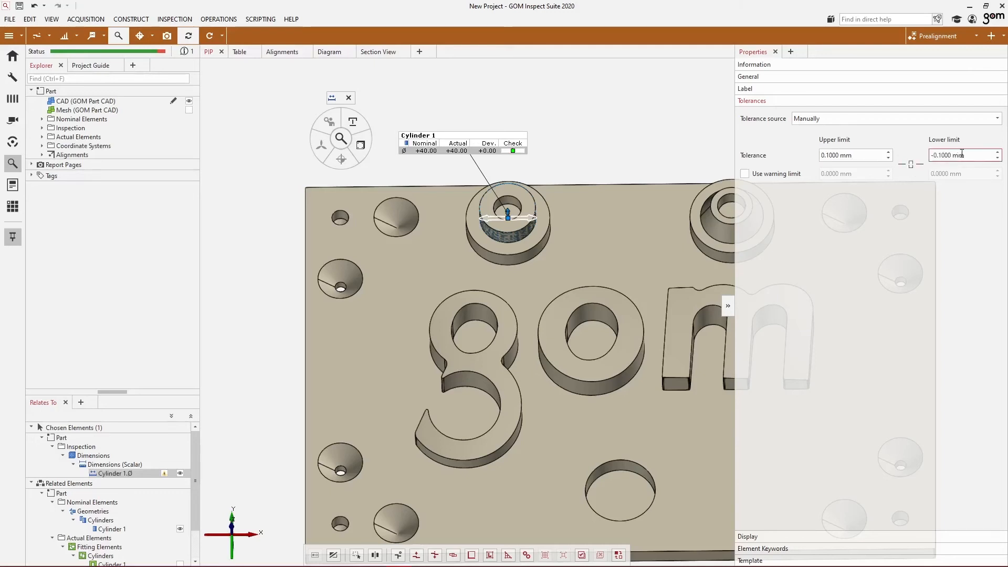
{"action": "left_click_drag", "start_coordinate": [972, 156], "coordinate": [930, 156]}
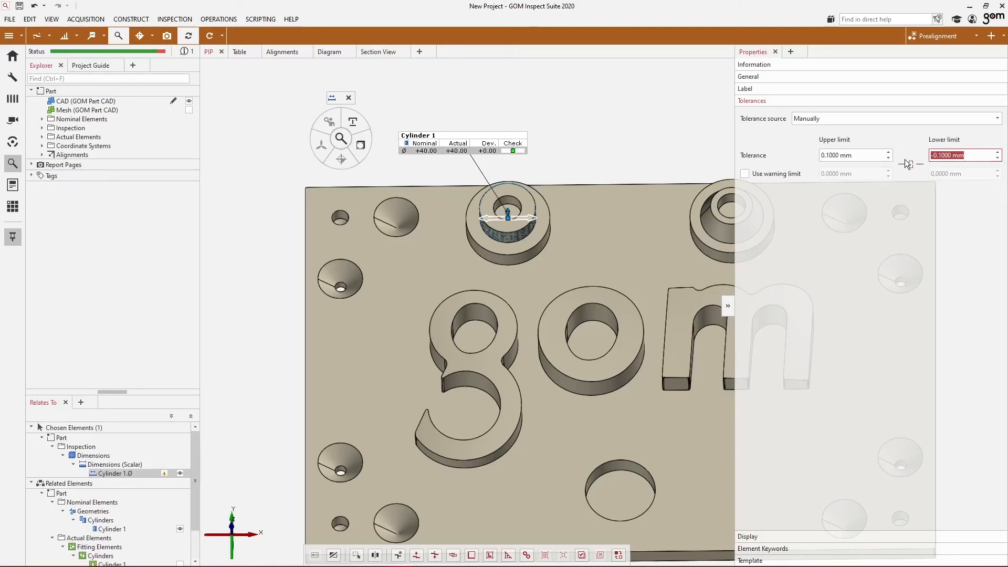
{"action": "type", "text": "-0.05"}
{"action": "key", "text": "Return"}
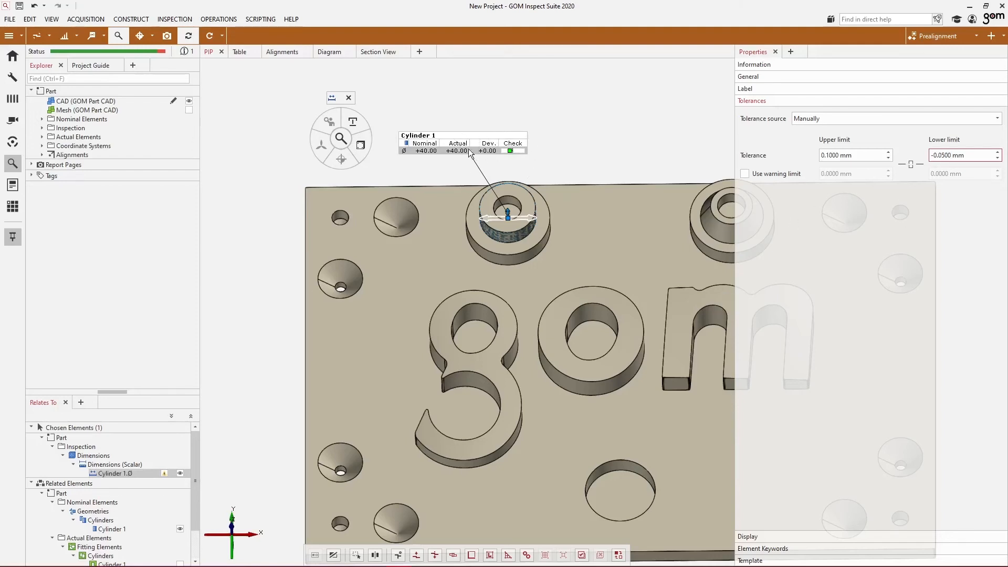
{"action": "left_click", "coordinate": [727, 307]}
Place the diameter label above the plate in a tilted view and create a 3D Style (Letter) report page titled Diameter.
{"action": "mouse_move", "coordinate": [246, 547]}
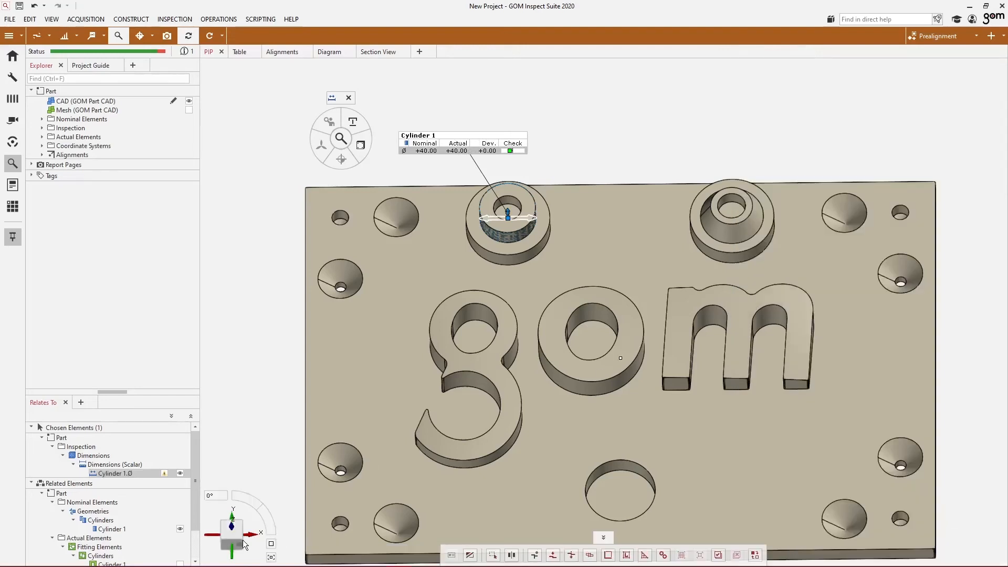
{"action": "left_click", "coordinate": [233, 536]}
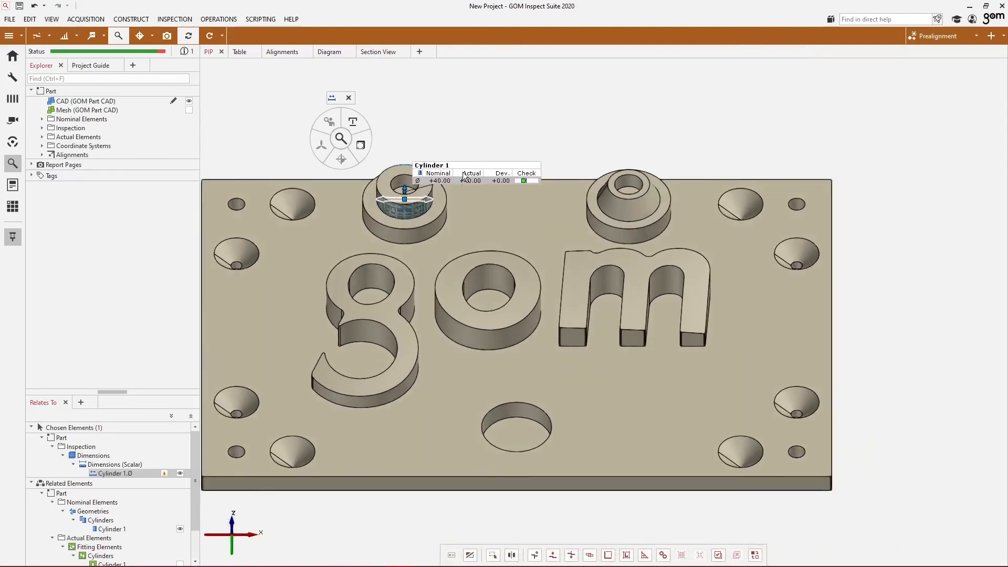
{"action": "left_click_drag", "start_coordinate": [464, 174], "coordinate": [465, 120]}
{"action": "left_click", "coordinate": [484, 156]}
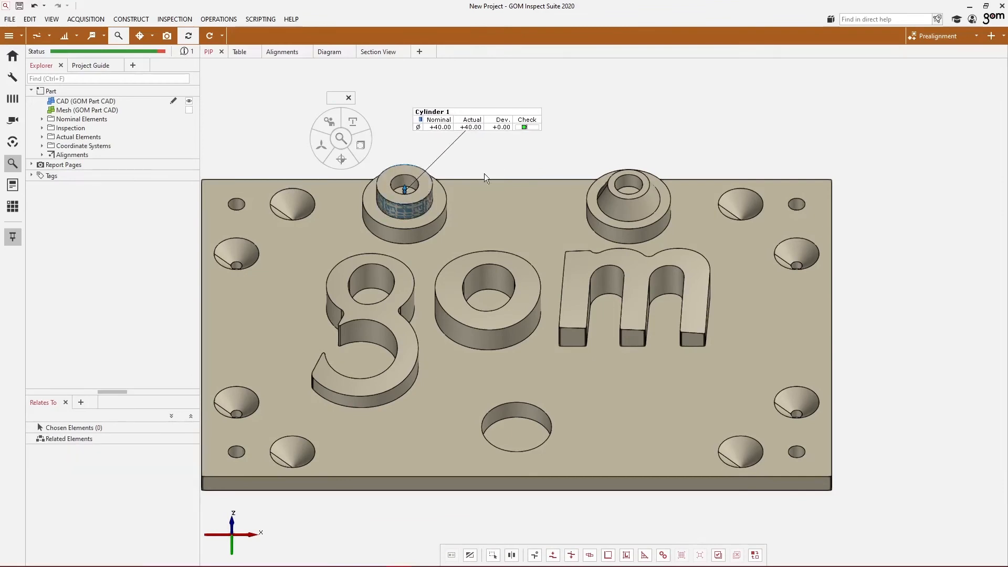
{"action": "left_click", "coordinate": [171, 34]}
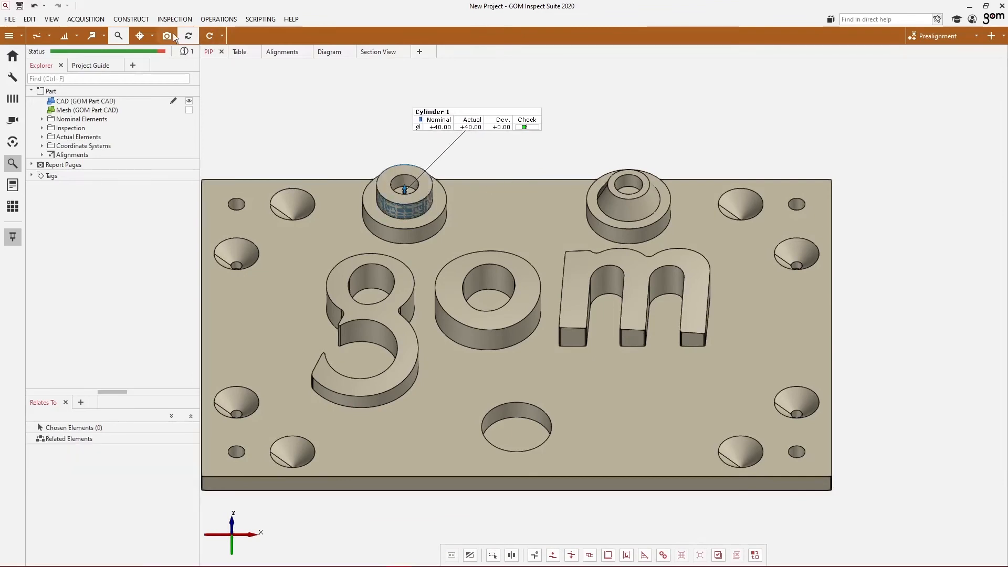
{"action": "type", "text": "Diameter"}
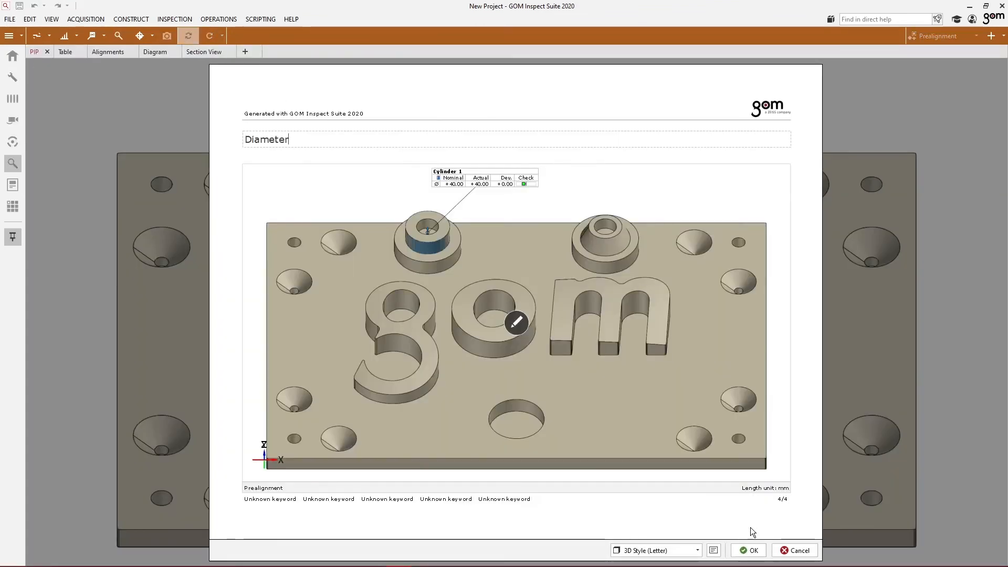
{"action": "left_click", "coordinate": [750, 550]}
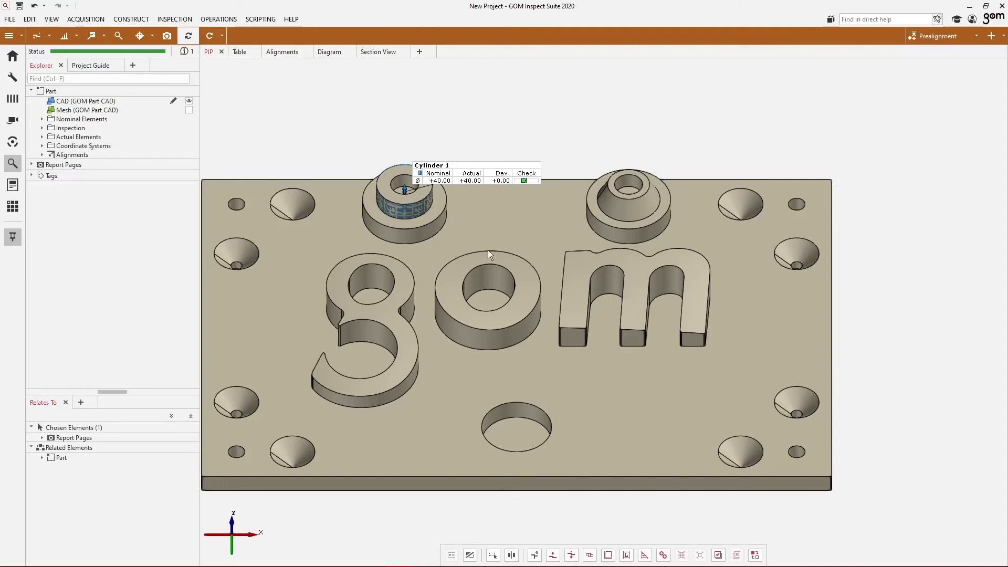
{"action": "left_click", "coordinate": [144, 36]}
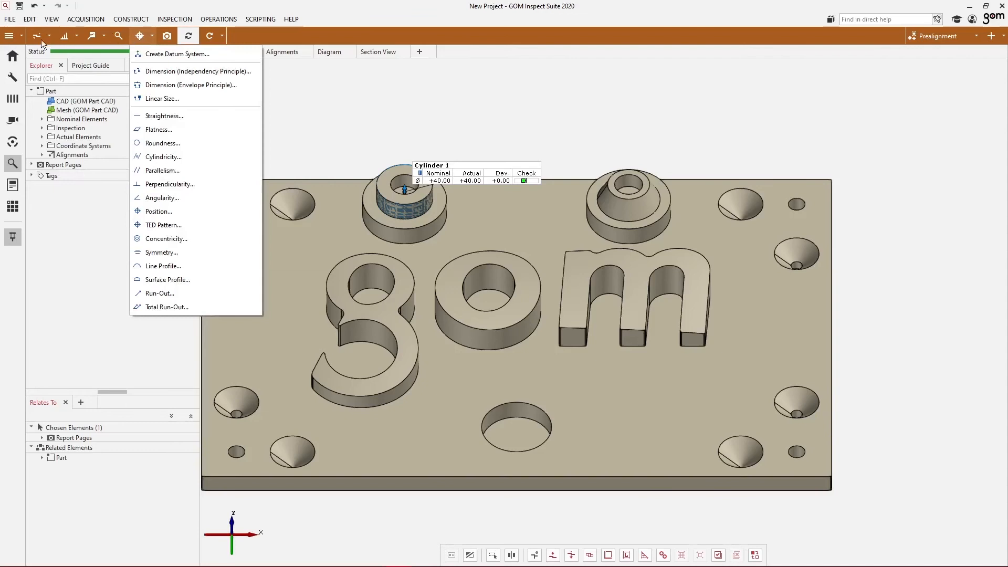
{"action": "left_click", "coordinate": [121, 36]}
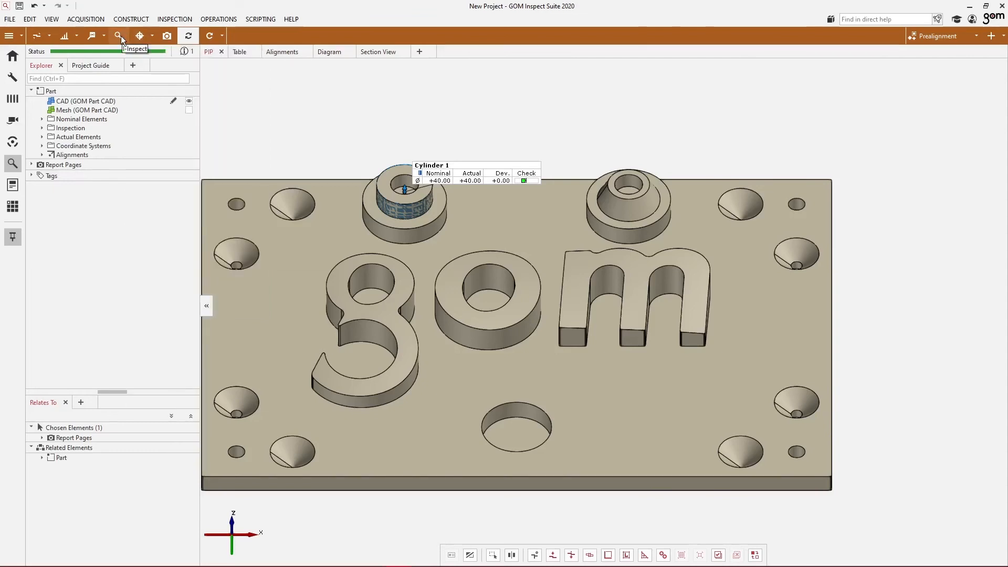
{"action": "left_click", "coordinate": [143, 35]}
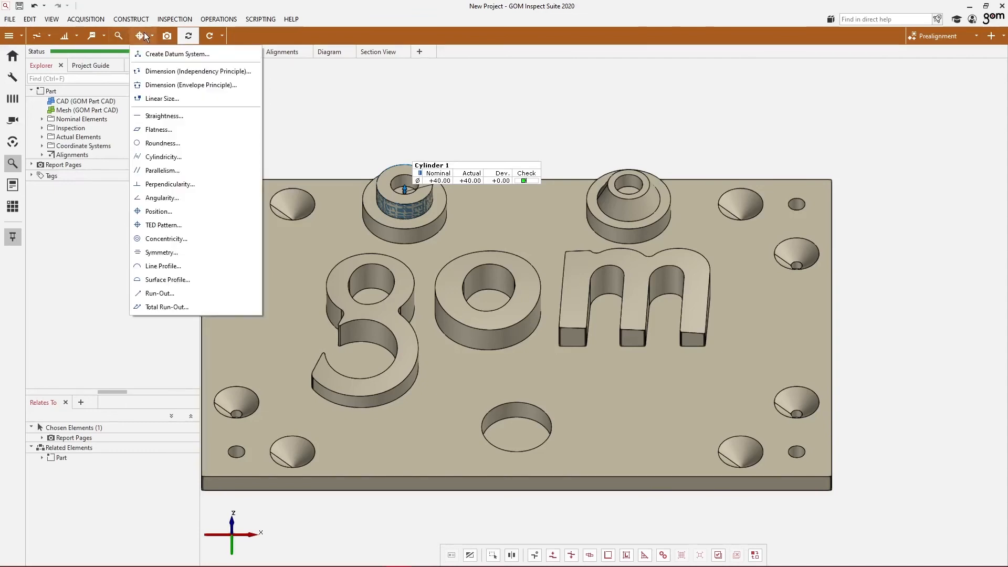
{"action": "left_click", "coordinate": [184, 257]}
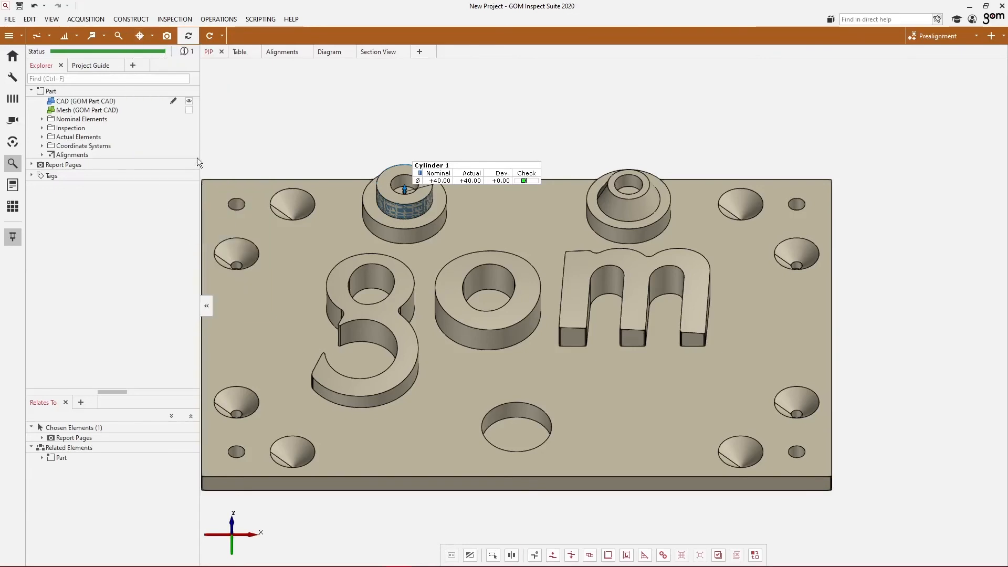
{"action": "left_click", "coordinate": [145, 36]}
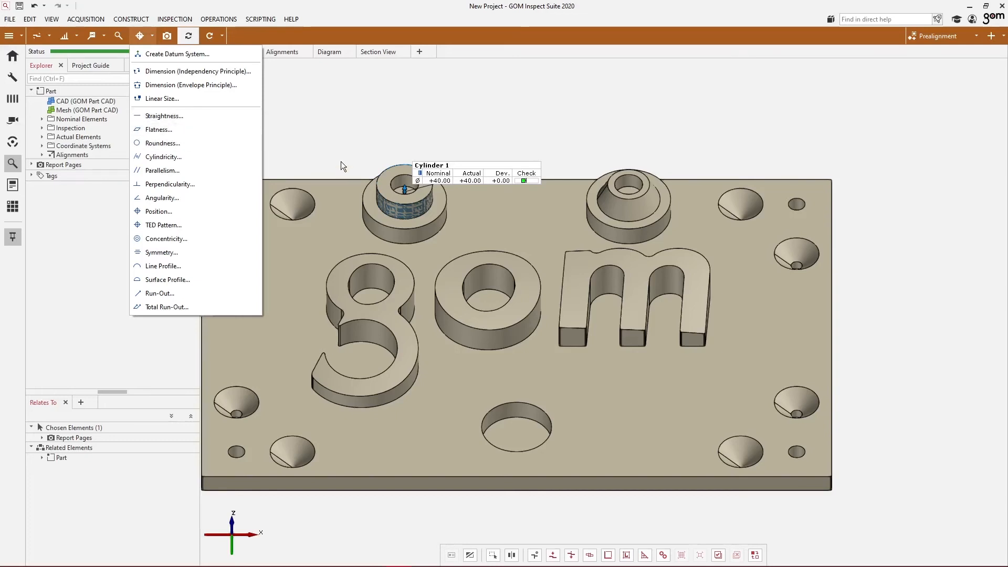
Show only the CAD body and create a flatness check on the plate's top face with a 0.1 mm tolerance.
{"action": "left_click", "coordinate": [347, 227]}
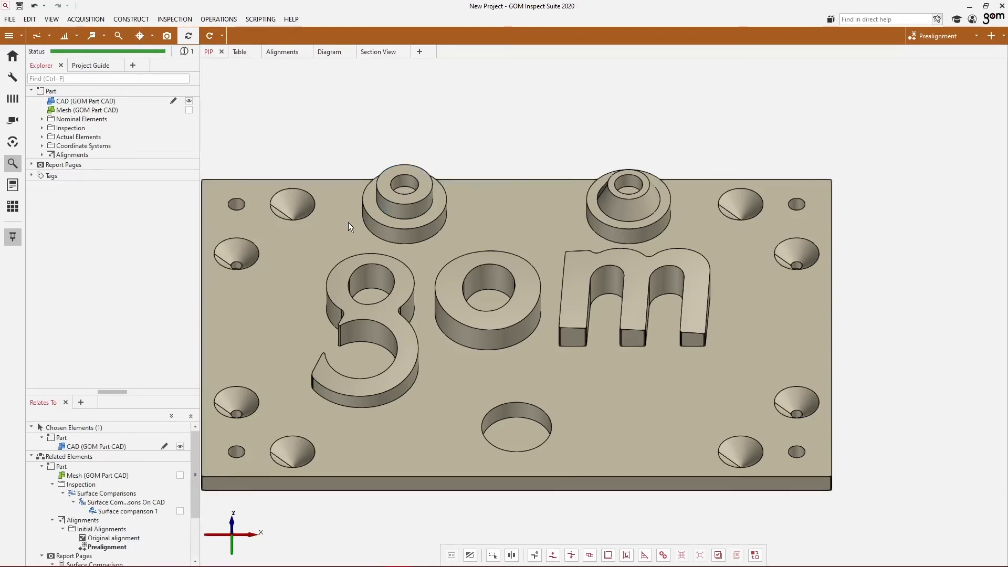
{"action": "left_click", "coordinate": [154, 43]}
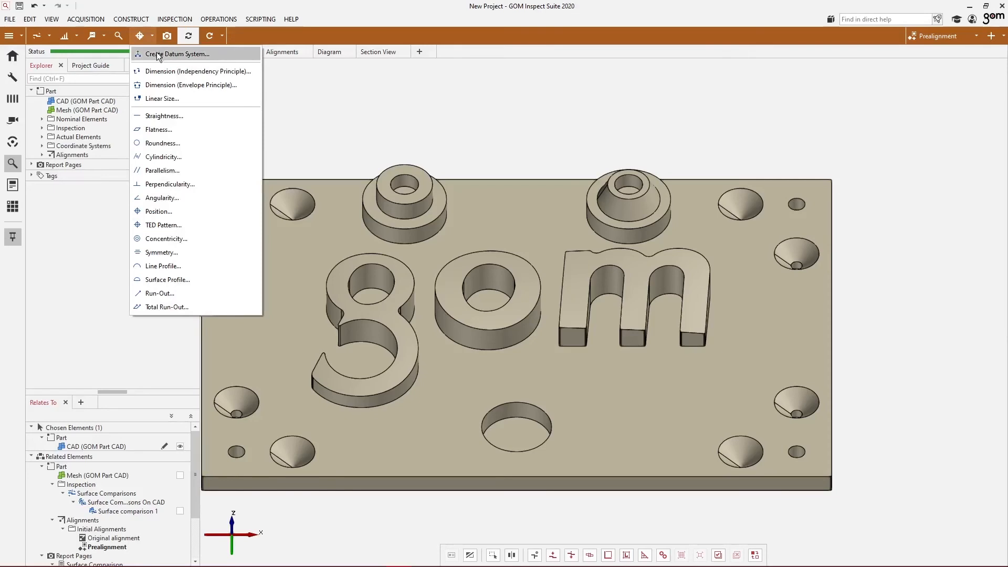
{"action": "left_click", "coordinate": [189, 130]}
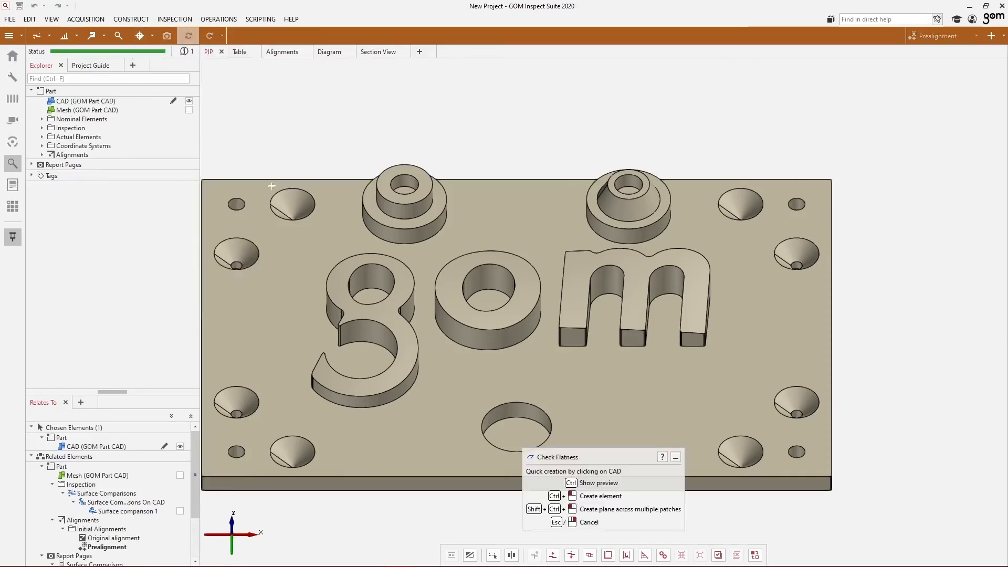
{"action": "left_click", "coordinate": [329, 212]}
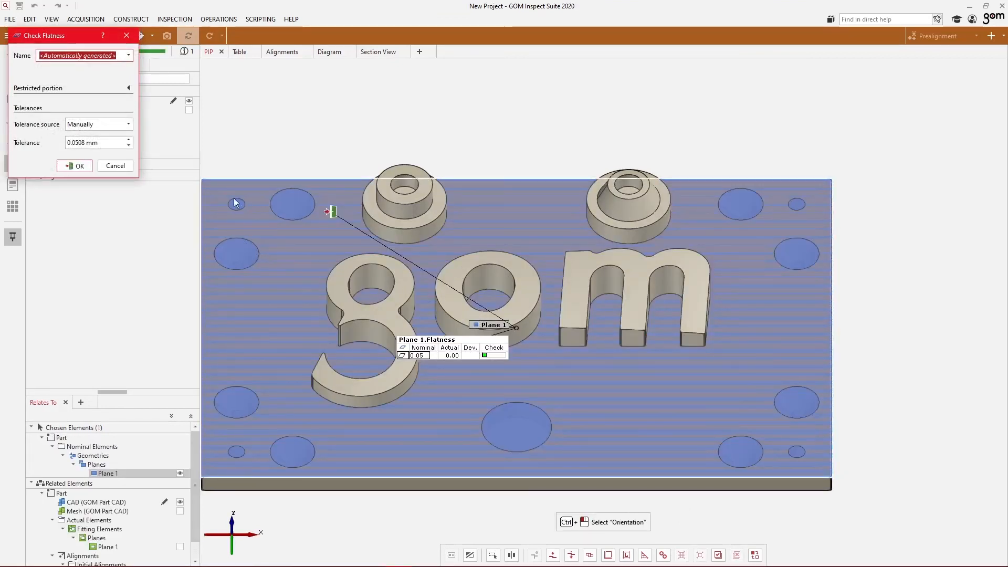
{"action": "left_click_drag", "start_coordinate": [78, 36], "coordinate": [187, 75]}
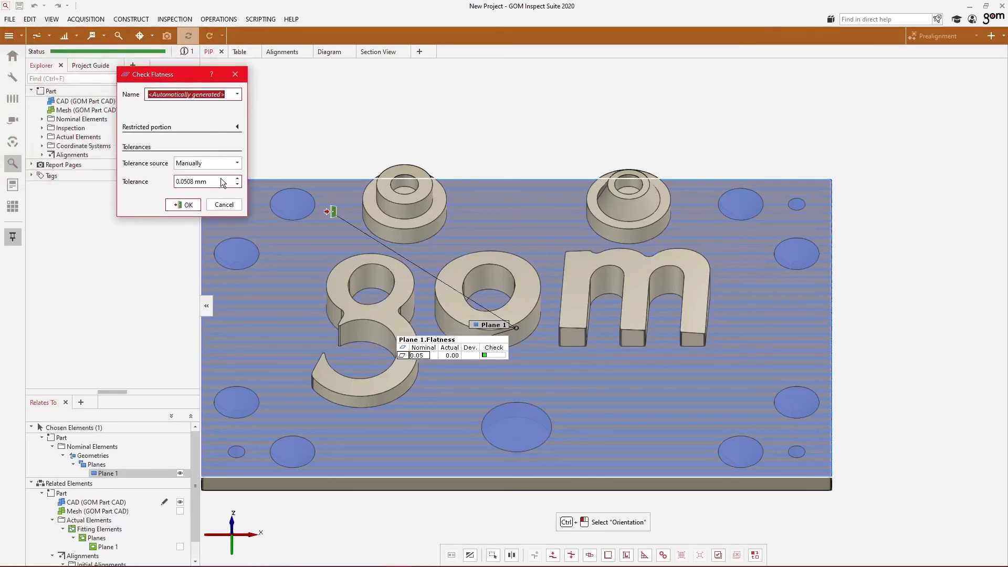
{"action": "left_click_drag", "start_coordinate": [222, 181], "coordinate": [140, 182]}
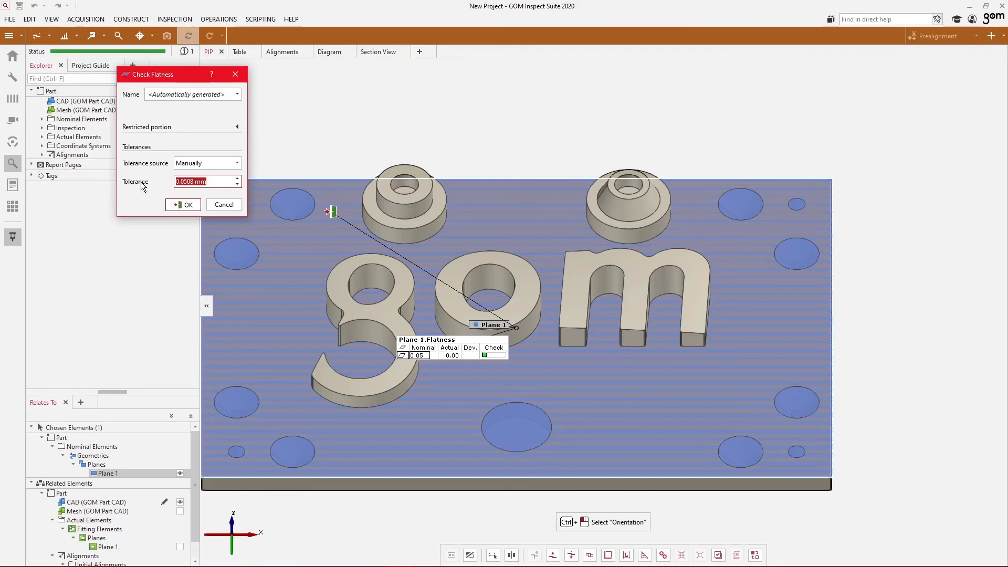
{"action": "type", "text": "0.1"}
{"action": "left_click", "coordinate": [182, 204]}
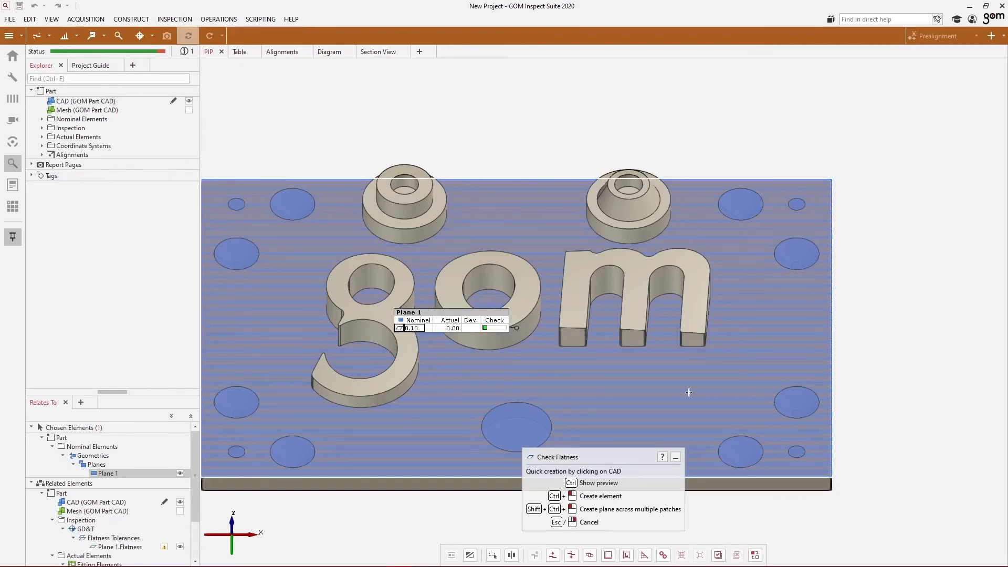
{"action": "right_click", "coordinate": [766, 386]}
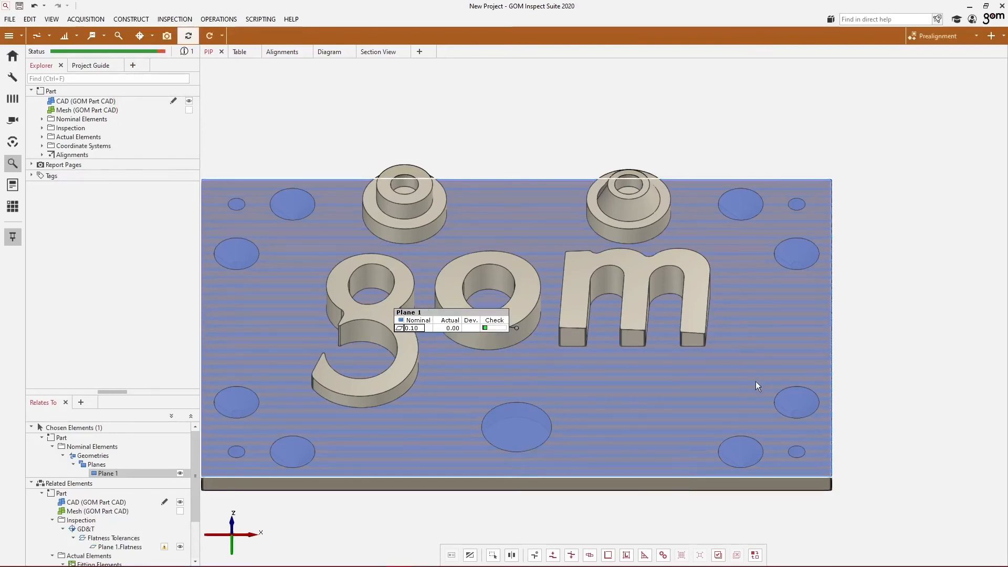
Place the flatness label above the plate and create a 3D Style (Letter) report page of the view.
{"action": "left_click_drag", "start_coordinate": [463, 313], "coordinate": [461, 131]}
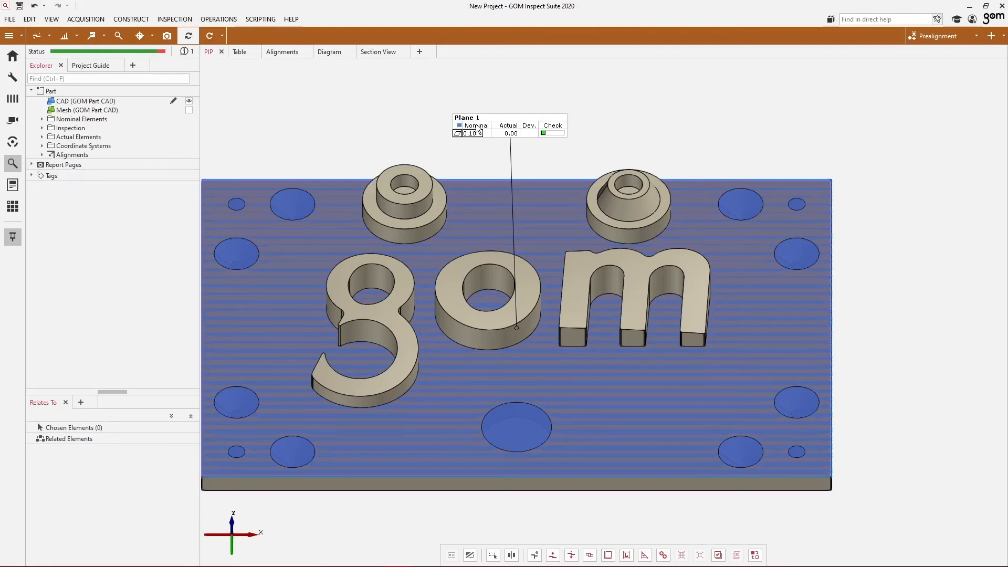
{"action": "left_click", "coordinate": [167, 36]}
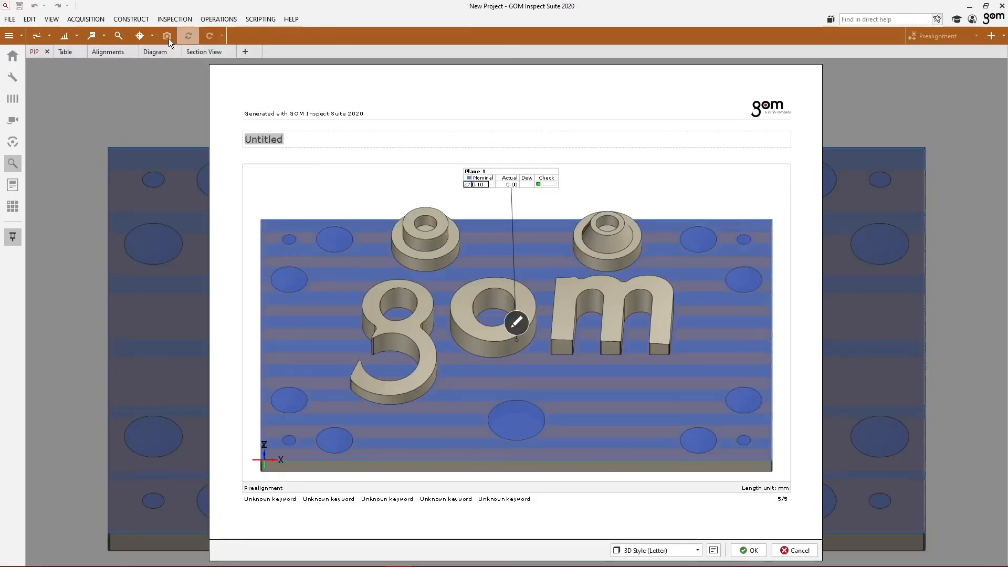
{"action": "left_click", "coordinate": [754, 548]}
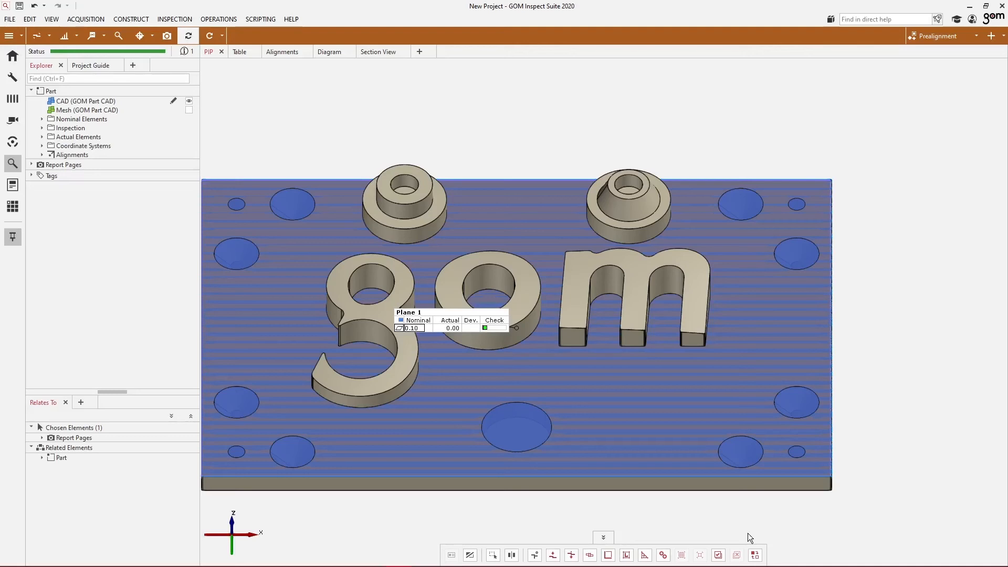
Hide the plate's nominal plane and its flatness check so only the CAD body is shown.
{"action": "left_click", "coordinate": [452, 314]}
{"action": "left_click", "coordinate": [452, 314]}
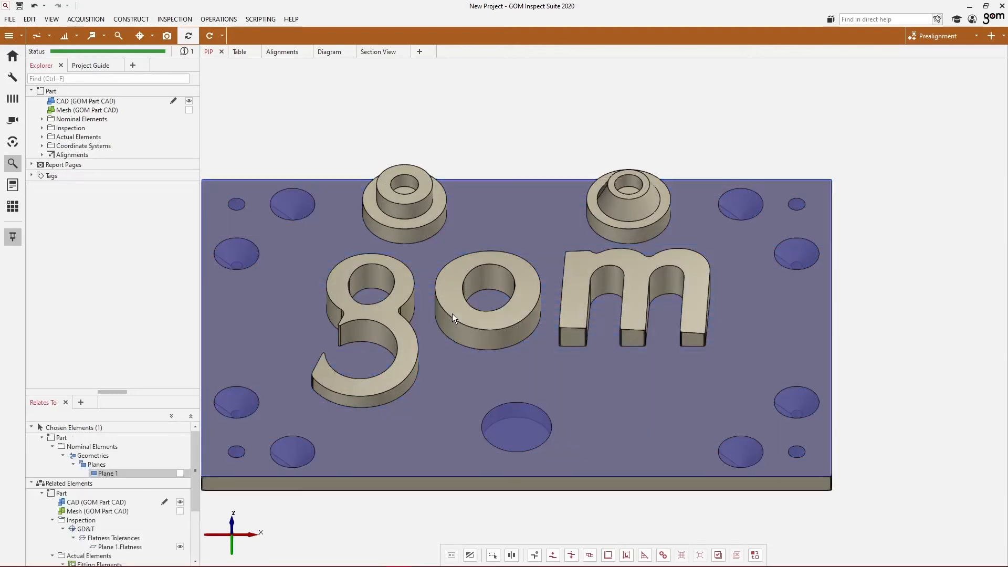
{"action": "key", "text": "ctrl+h"}
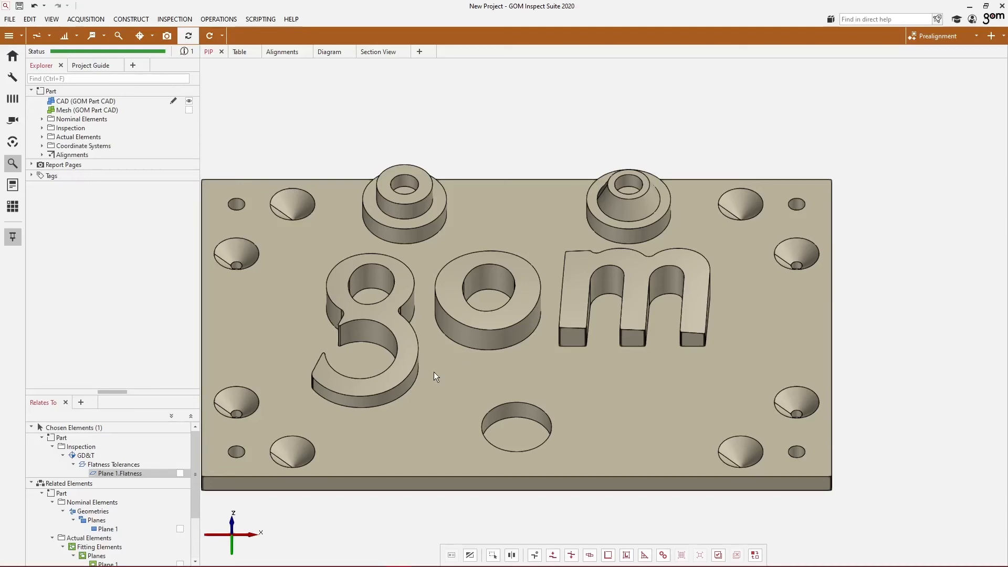
Create a template from the project, overwriting the existing Training template.
{"action": "left_click", "coordinate": [10, 19]}
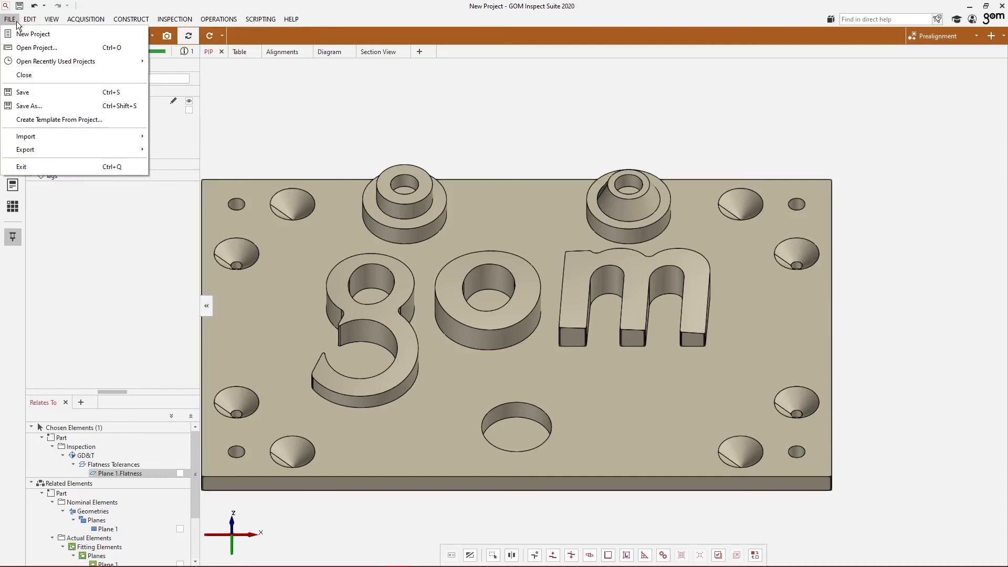
{"action": "left_click", "coordinate": [62, 120]}
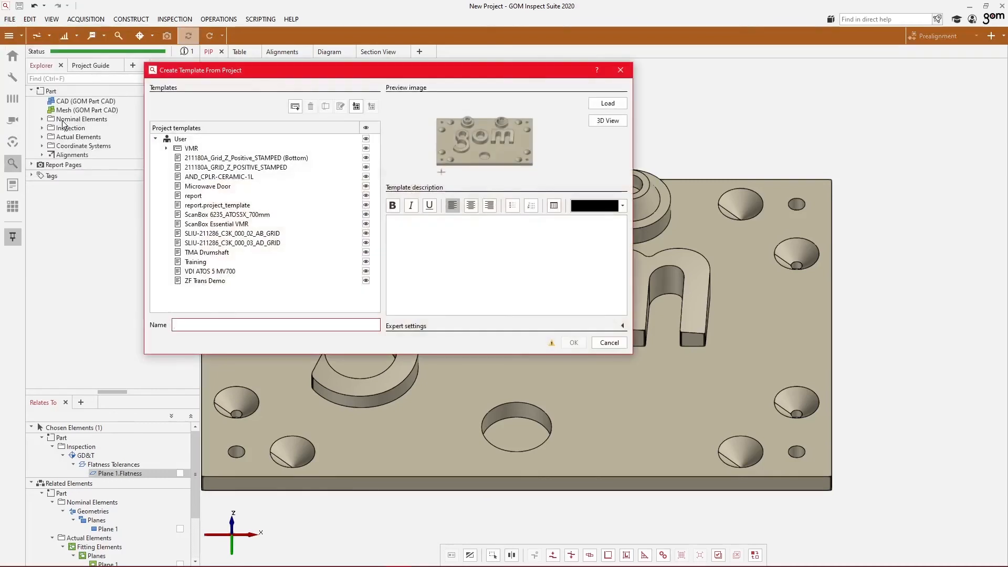
{"action": "left_click", "coordinate": [203, 262]}
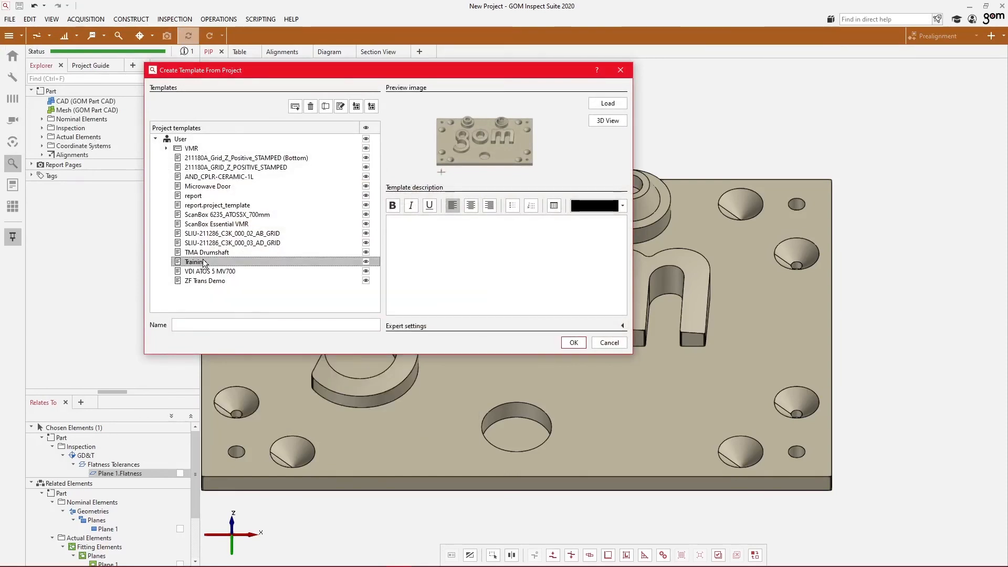
{"action": "left_click", "coordinate": [575, 343]}
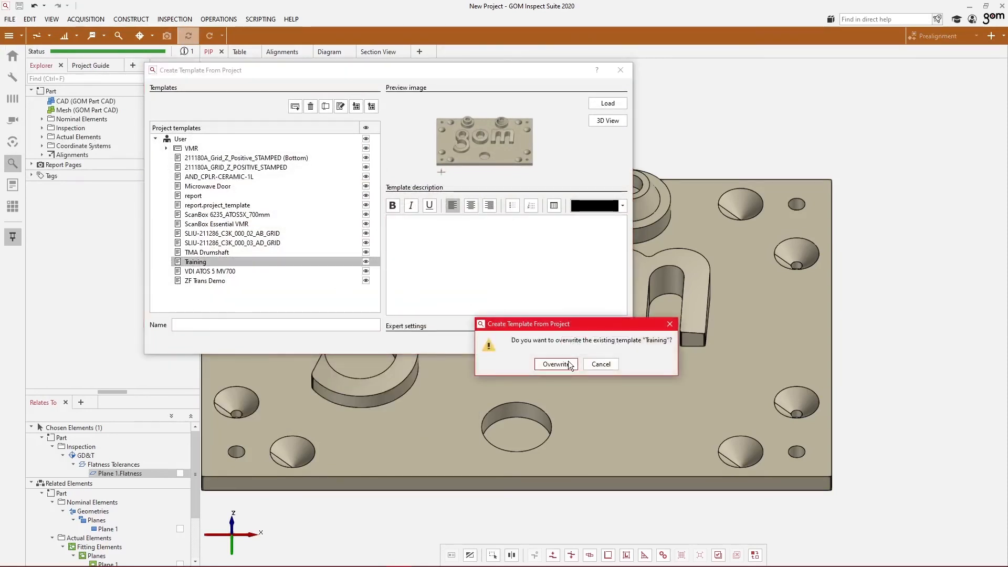
{"action": "left_click", "coordinate": [568, 362]}
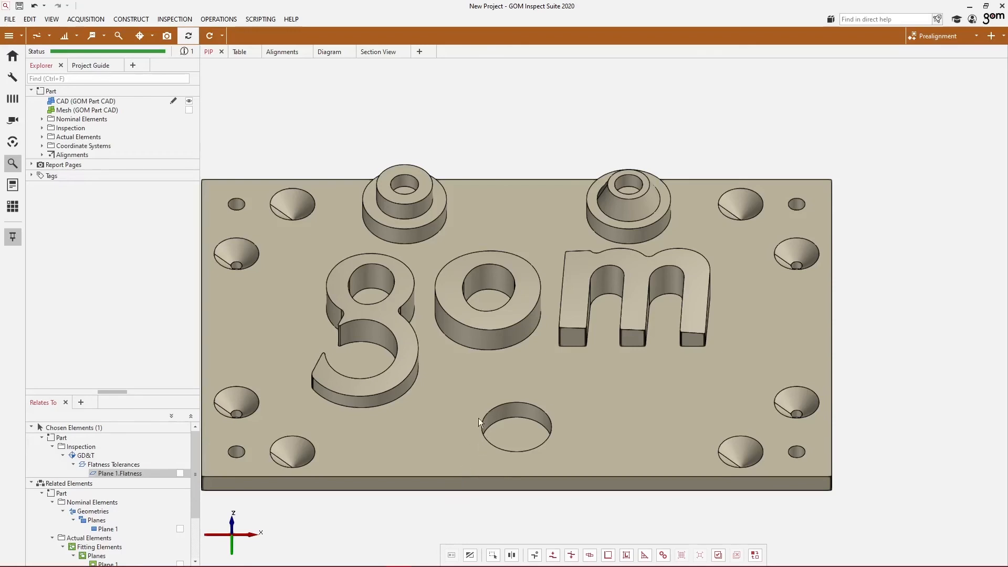
Create a project template named CAD Inspection Plan GOM Block, described as GOM Block quick inspection plan, with the 3D view as preview image.
{"action": "left_click", "coordinate": [11, 20]}
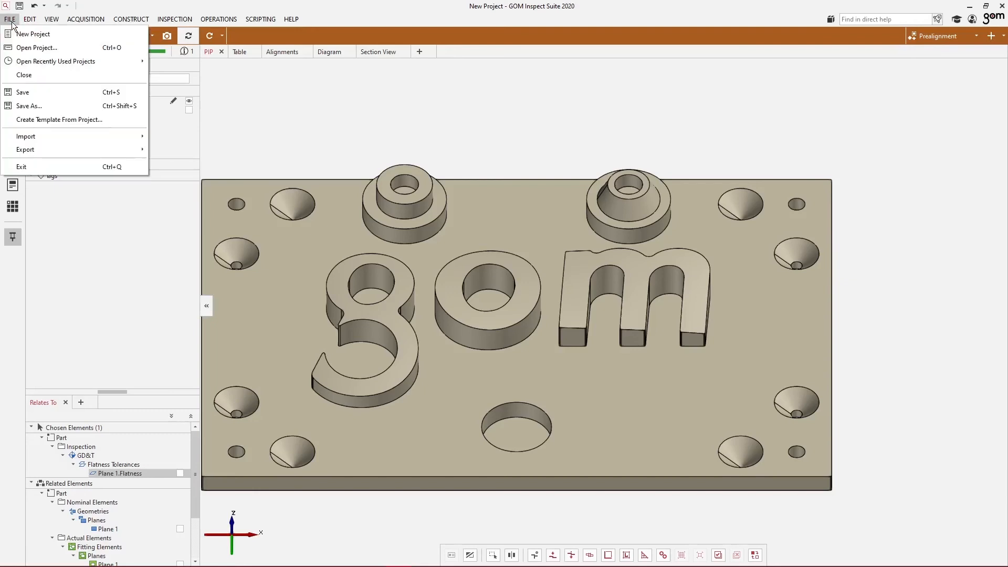
{"action": "left_click", "coordinate": [64, 120]}
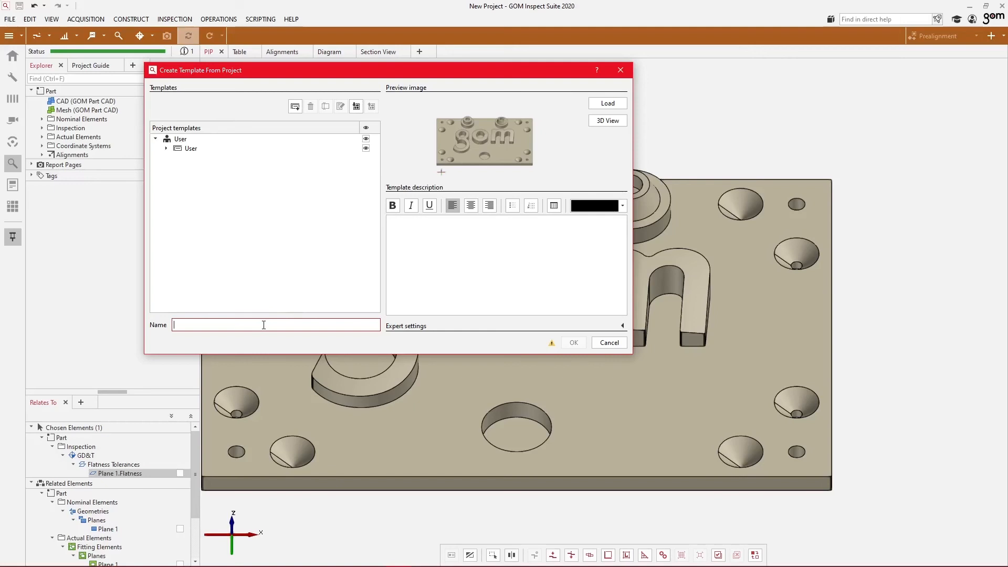
{"action": "type", "text": "CAD Inspection Plan GOM Block"}
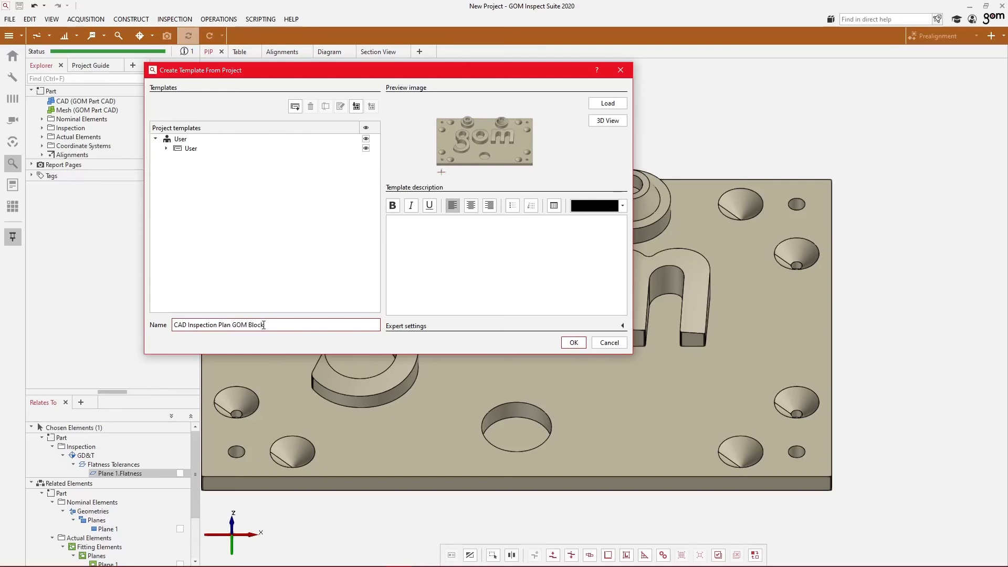
{"action": "left_click", "coordinate": [499, 217]}
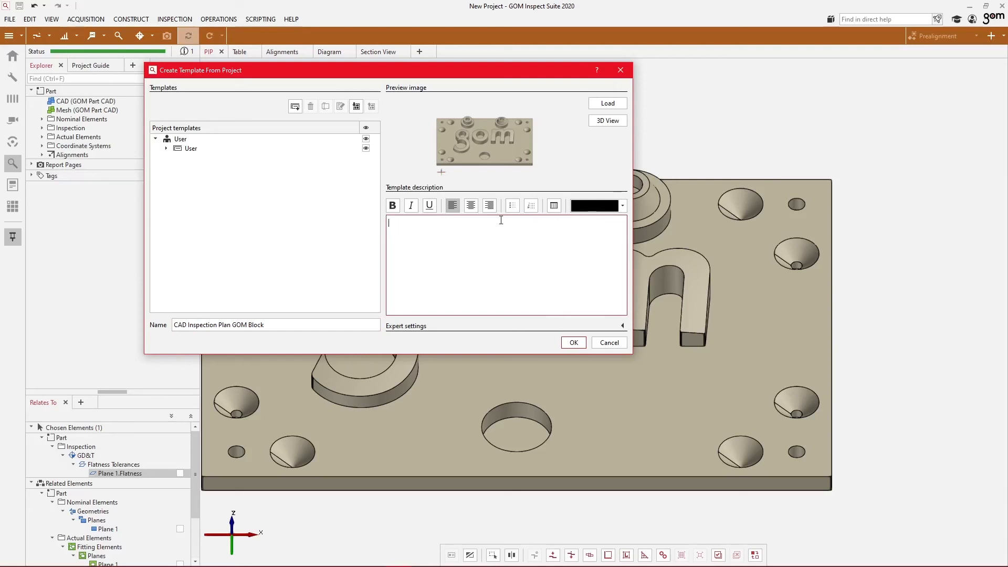
{"action": "type", "text": "GOM Block quick inspection plan"}
{"action": "left_click", "coordinate": [609, 120]}
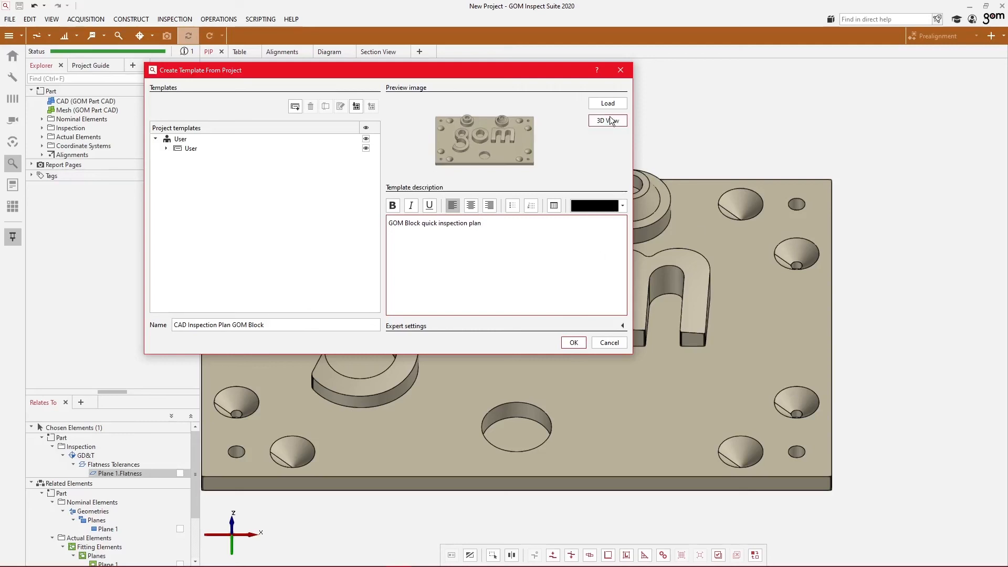
{"action": "left_click", "coordinate": [574, 343]}
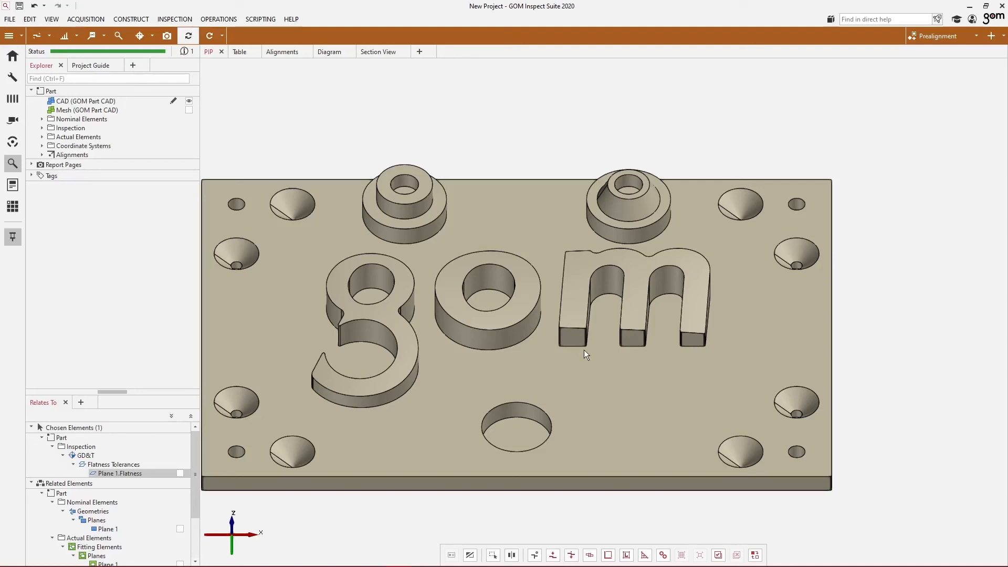
Start a project from the CAD Inspection Plan GOM Block template, deleting the unsaved current project completely.
{"action": "left_click", "coordinate": [12, 57]}
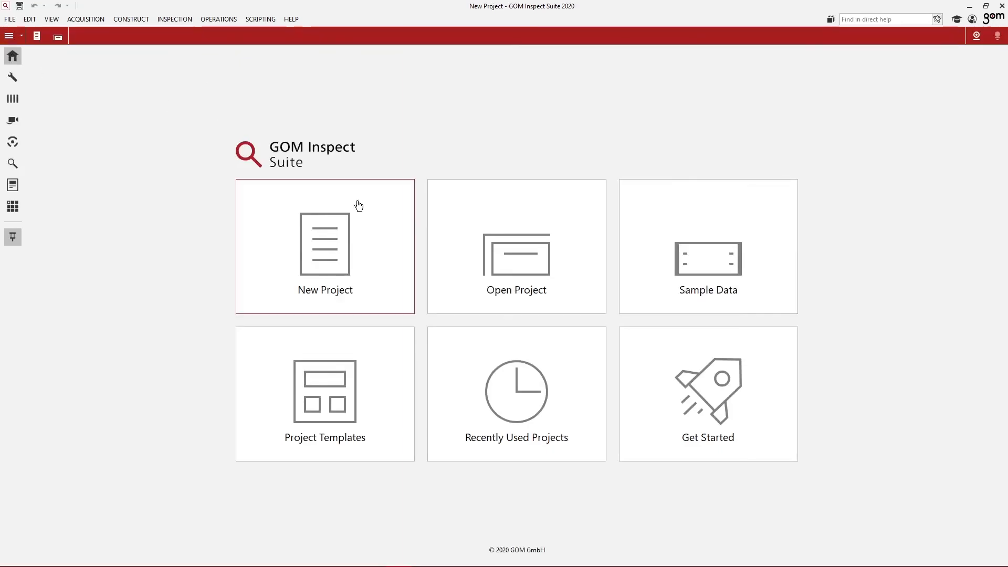
{"action": "left_click", "coordinate": [328, 389]}
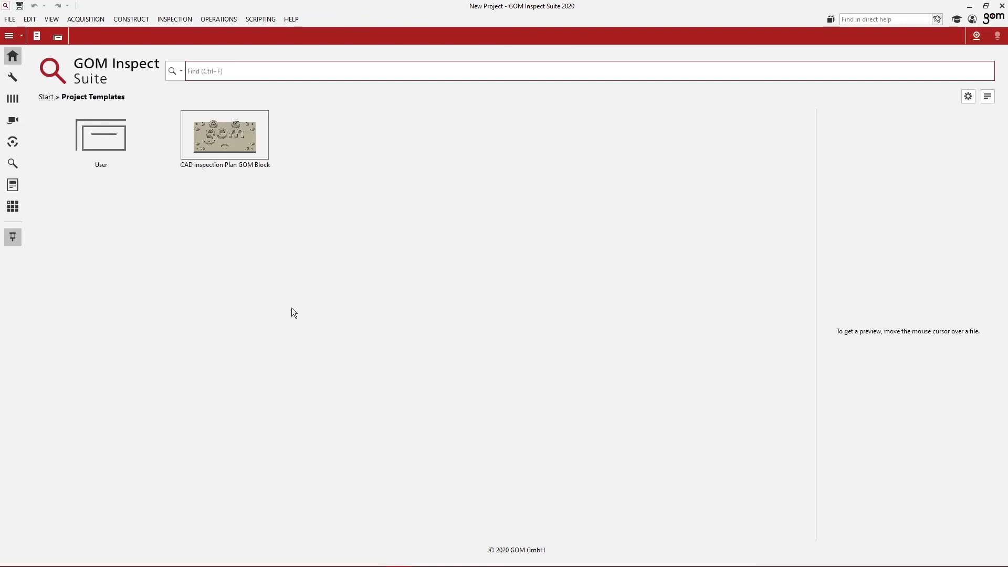
{"action": "mouse_move", "coordinate": [236, 139]}
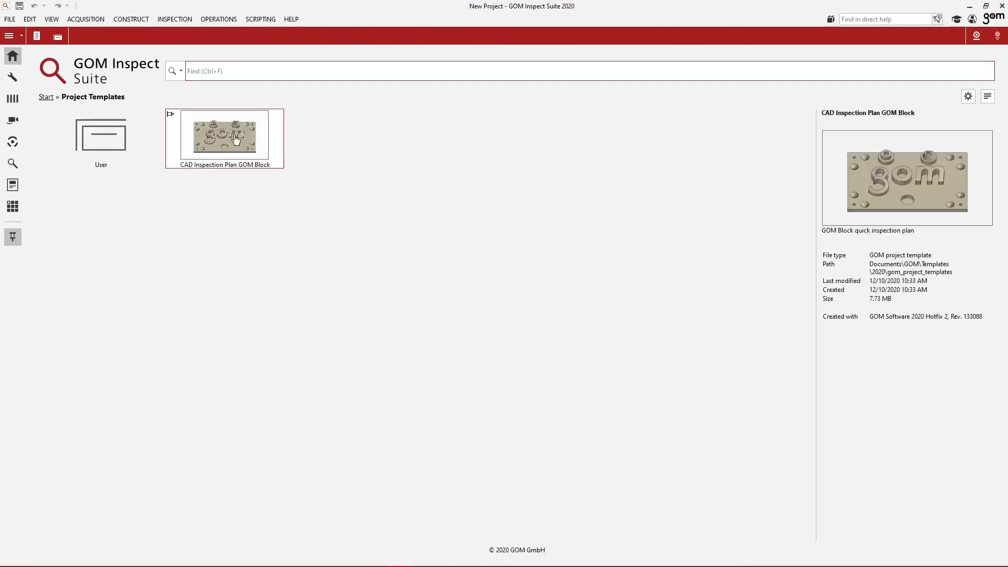
{"action": "double_click", "coordinate": [261, 143]}
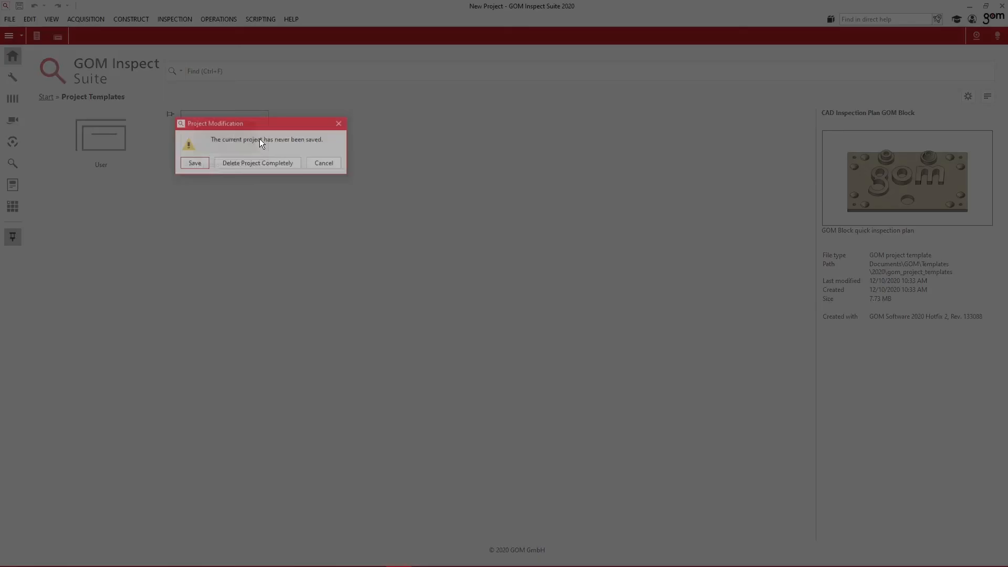
{"action": "left_click", "coordinate": [232, 167]}
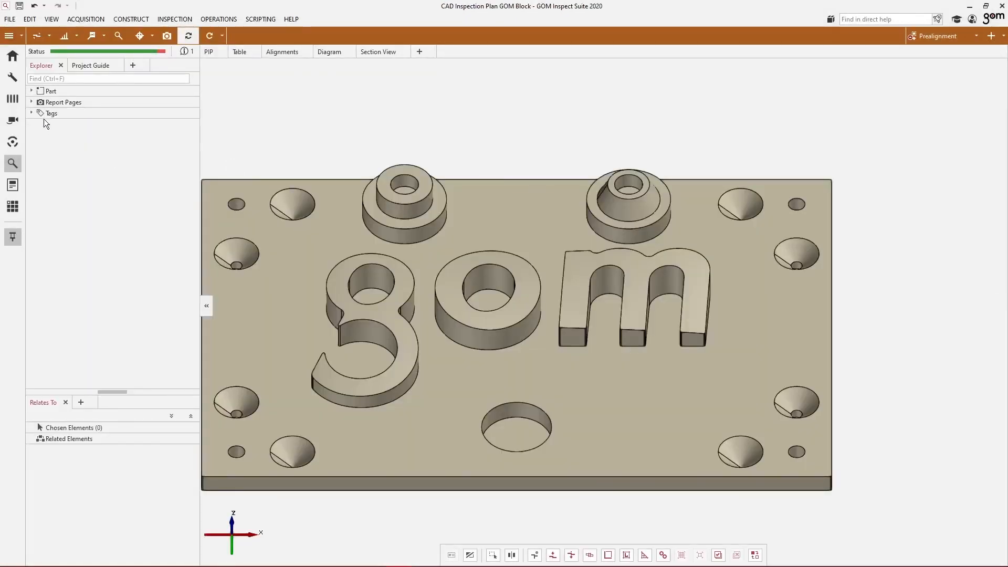
Show only the part's mesh to examine its contents, and restore the display of only the CAD body.
{"action": "left_click", "coordinate": [31, 91]}
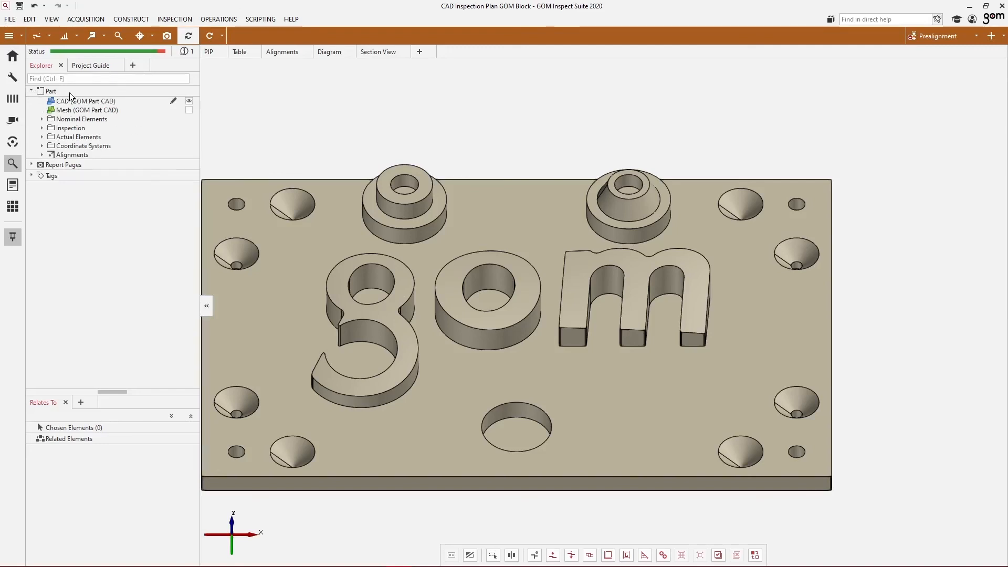
{"action": "left_click", "coordinate": [112, 110]}
{"action": "left_click", "coordinate": [189, 109]}
{"action": "left_click", "coordinate": [189, 100]}
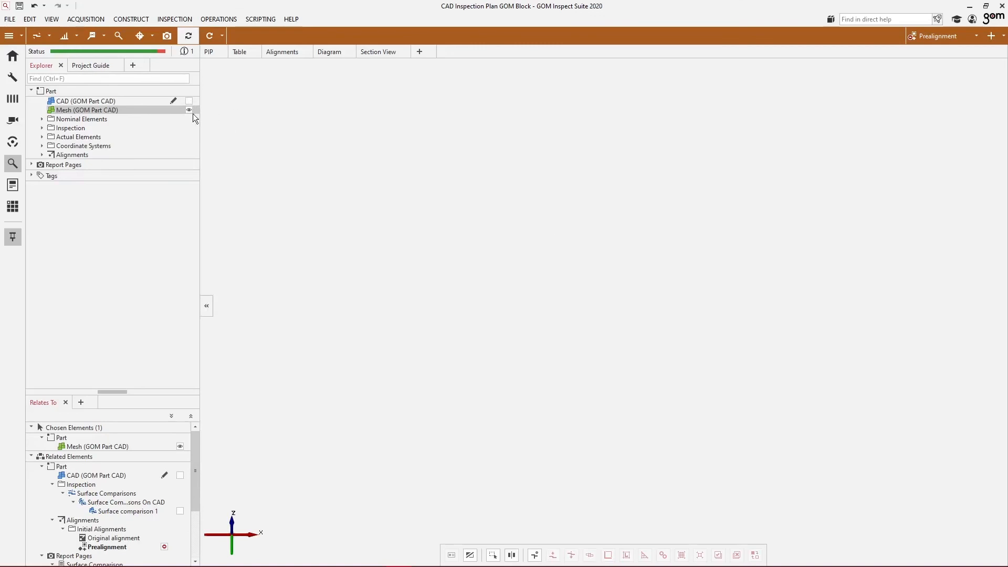
{"action": "left_click", "coordinate": [191, 103]}
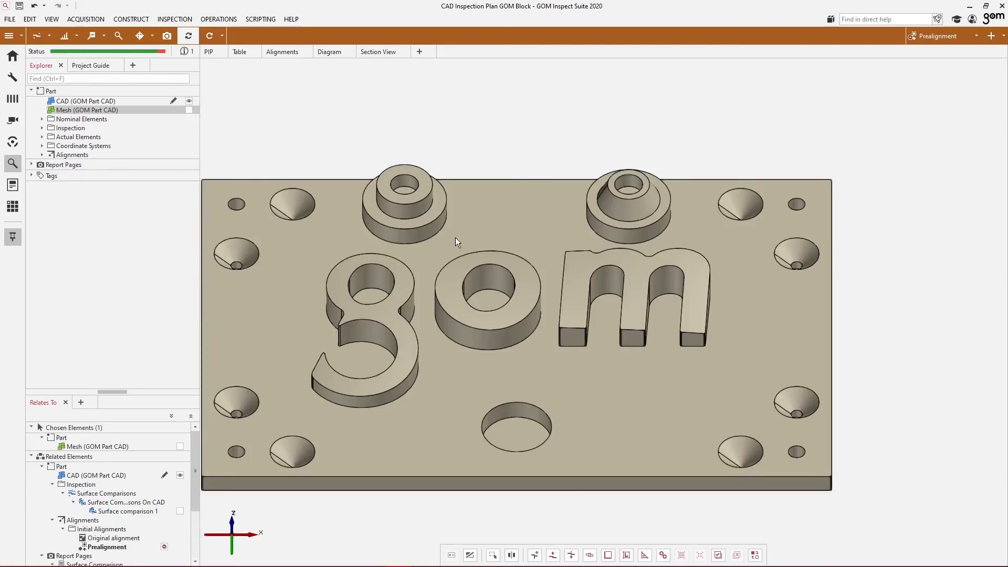
Import GOM Part Mesh 1.g3d from the Tutorial Videos folder, replacing the mesh in the existing part.
{"action": "mouse_move", "coordinate": [278, 564]}
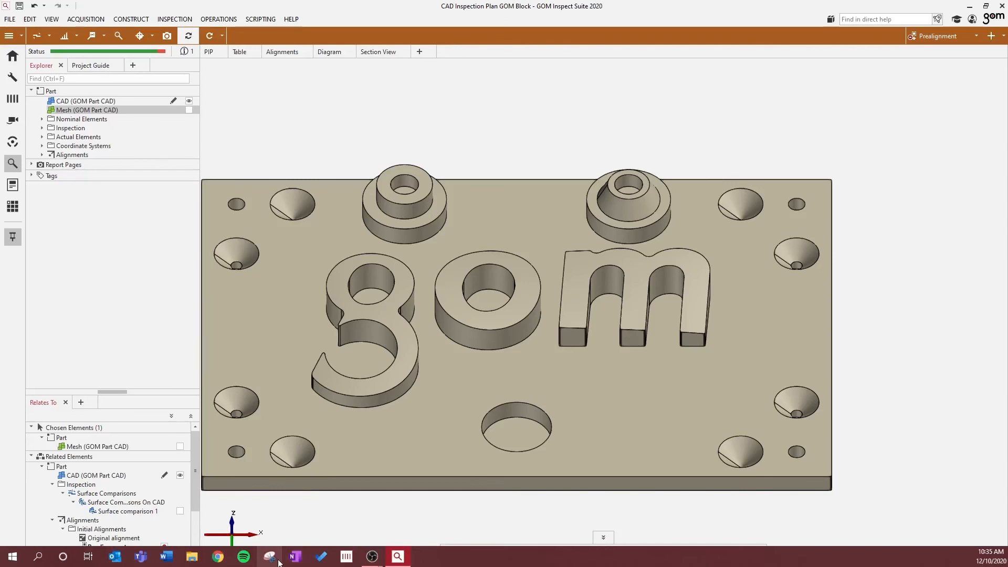
{"action": "left_click", "coordinate": [201, 560]}
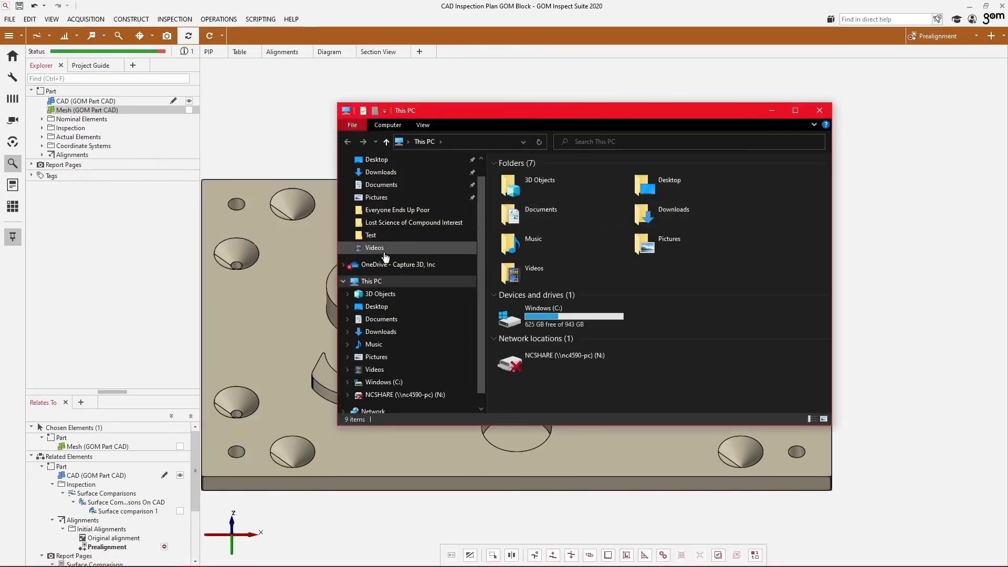
{"action": "left_click", "coordinate": [348, 320]}
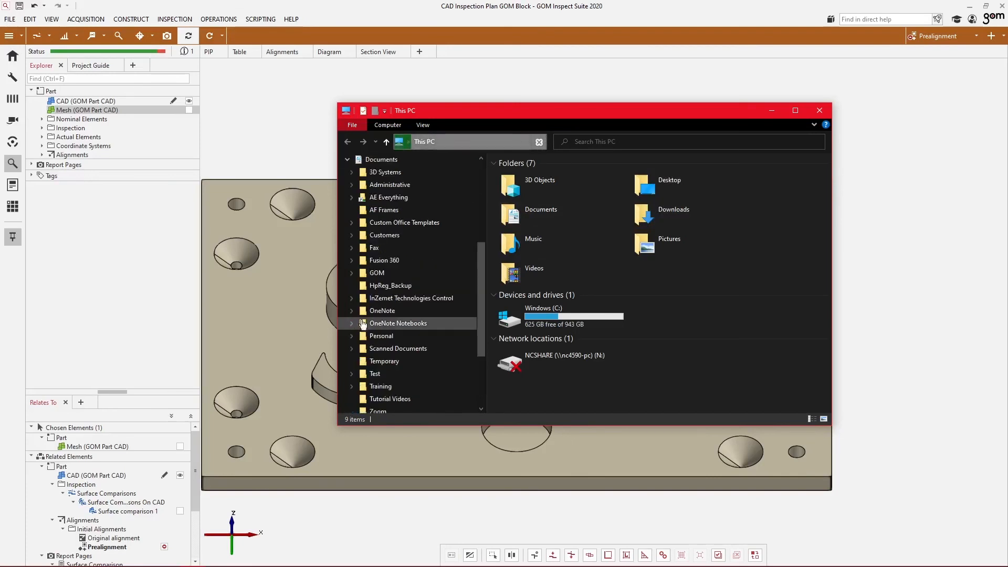
{"action": "left_click", "coordinate": [374, 387]}
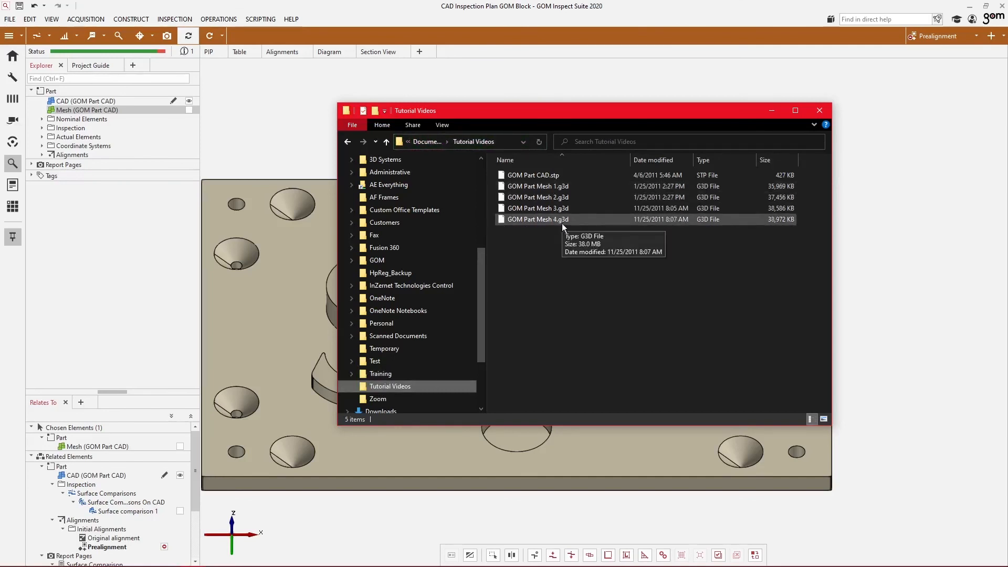
{"action": "left_click_drag", "start_coordinate": [587, 185], "coordinate": [411, 210]}
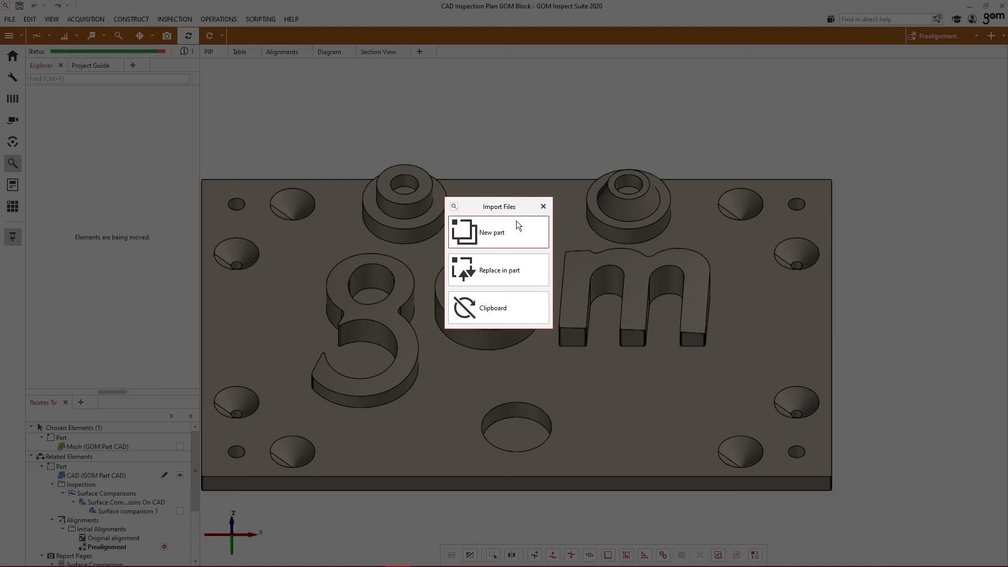
{"action": "left_click", "coordinate": [512, 272]}
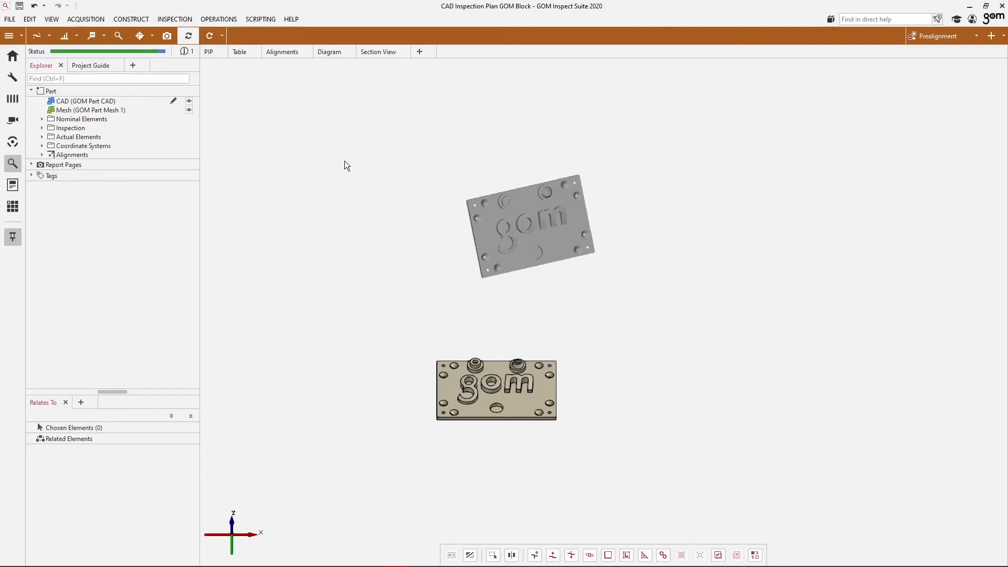
Recalculate the project with report pages and expand the list of report pages.
{"action": "left_click", "coordinate": [223, 36]}
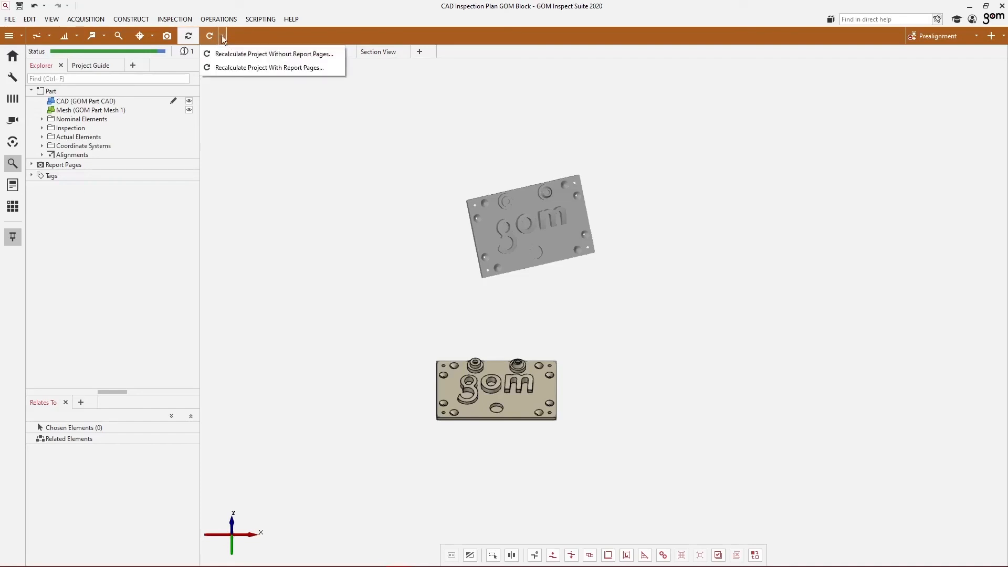
{"action": "left_click", "coordinate": [239, 67]}
{"action": "left_click", "coordinate": [31, 165]}
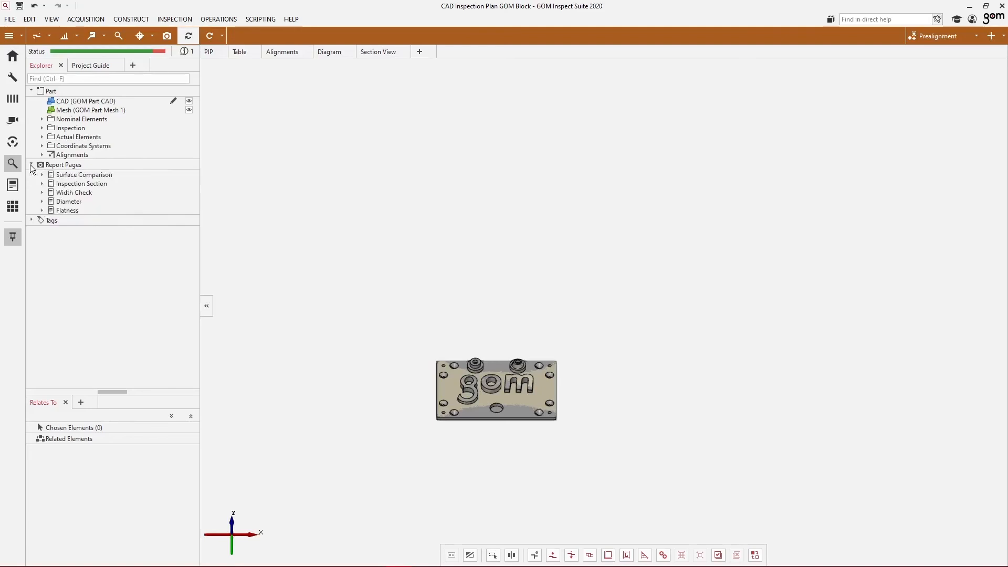
Review the recalculated Surface Comparison, Inspection Section, Diameter and Flatness report pages.
{"action": "left_click", "coordinate": [17, 188]}
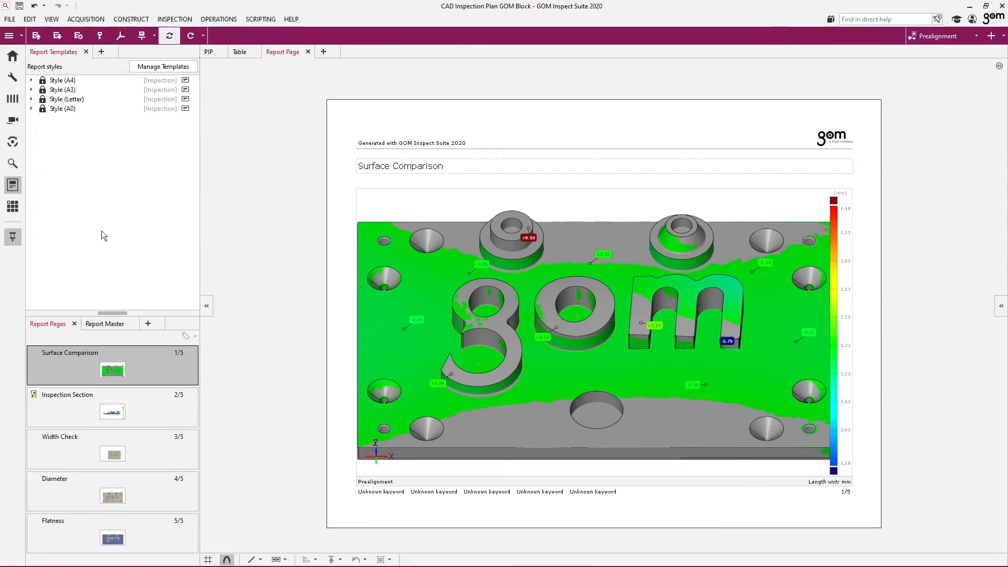
{"action": "left_click", "coordinate": [137, 398]}
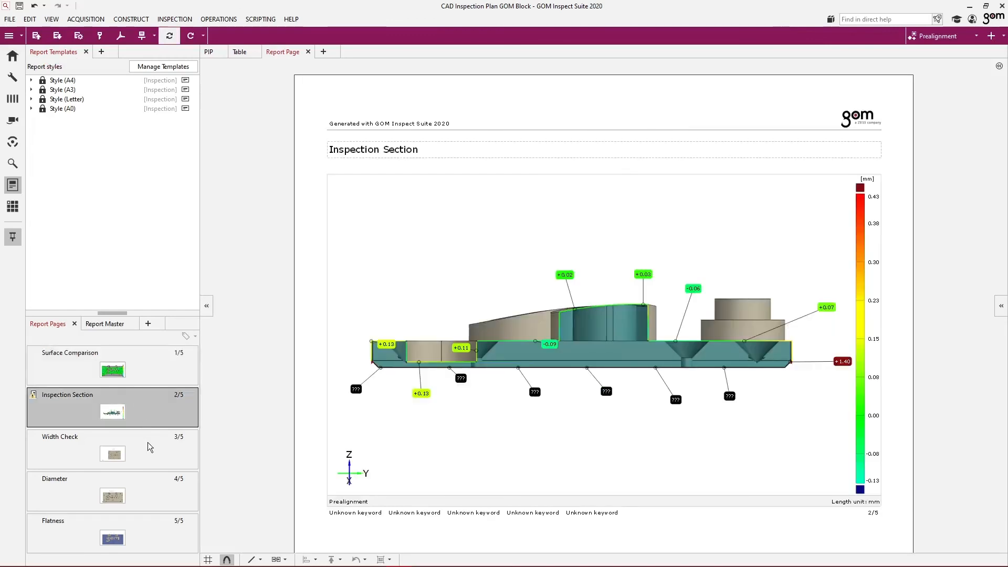
{"action": "left_click", "coordinate": [157, 494]}
{"action": "left_click", "coordinate": [154, 540]}
Edit the 3D view on the Surface Comparison report page to hide the CAD body and the mesh.
{"action": "left_click", "coordinate": [132, 374]}
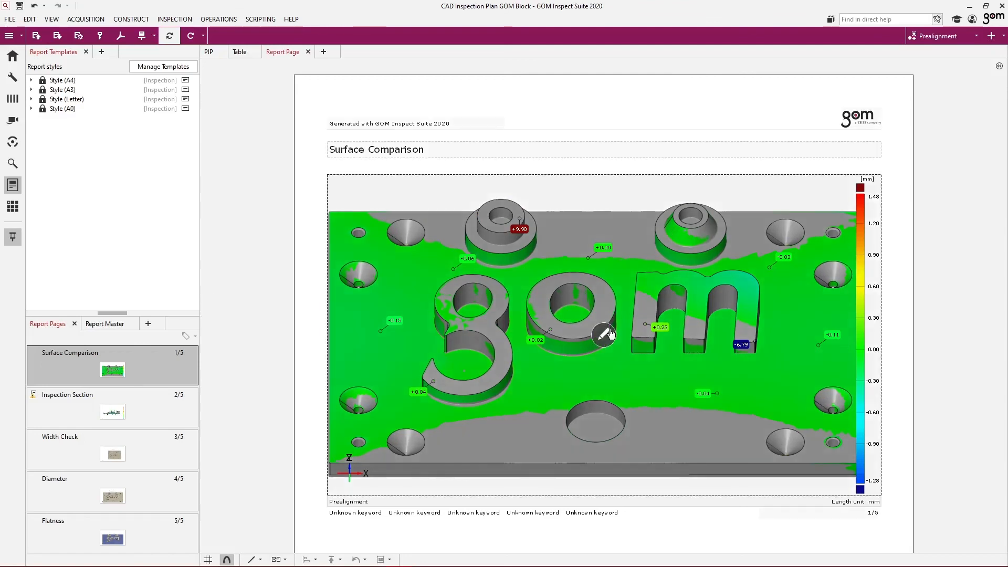
{"action": "left_click", "coordinate": [608, 333]}
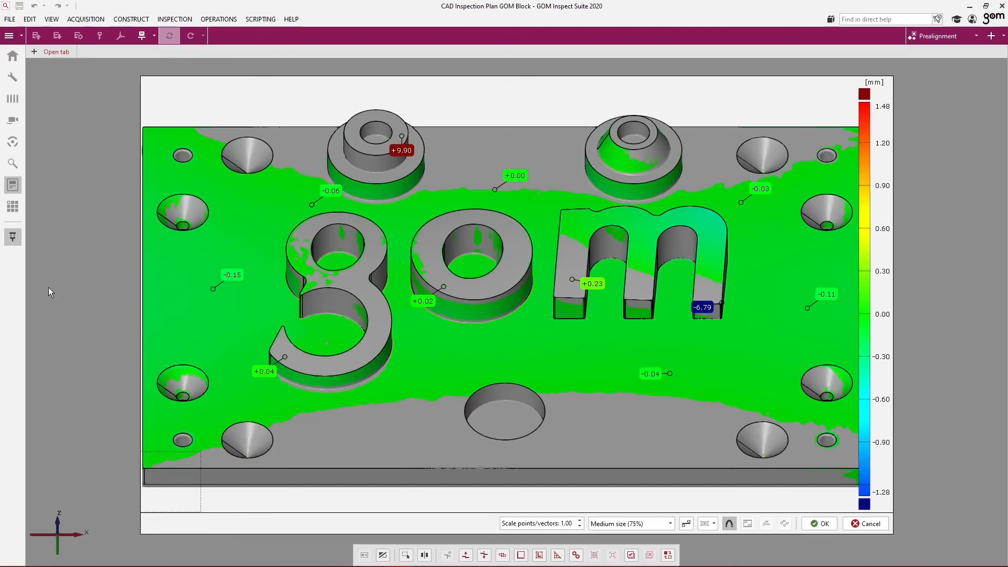
{"action": "left_click", "coordinate": [33, 300]}
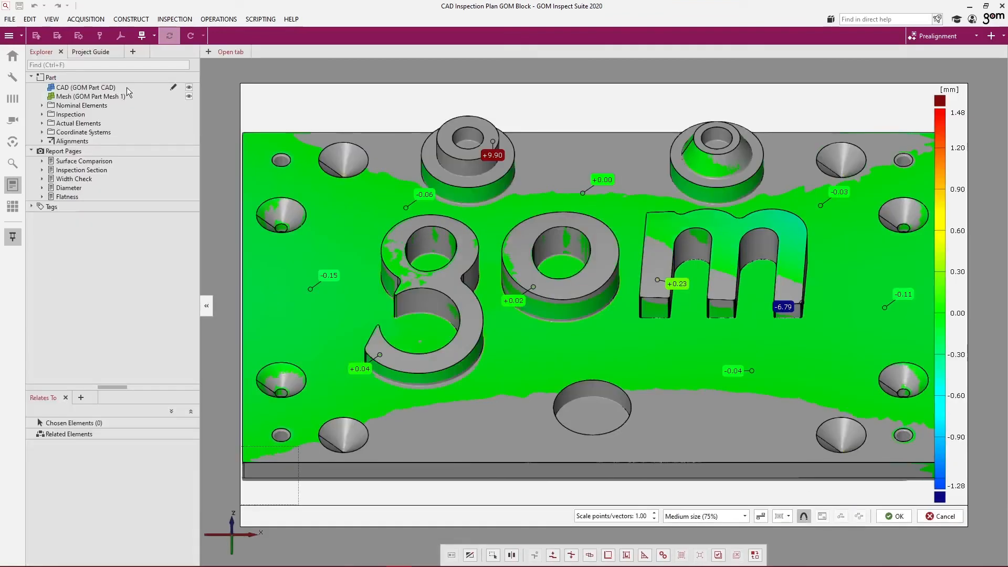
{"action": "left_click", "coordinate": [189, 96]}
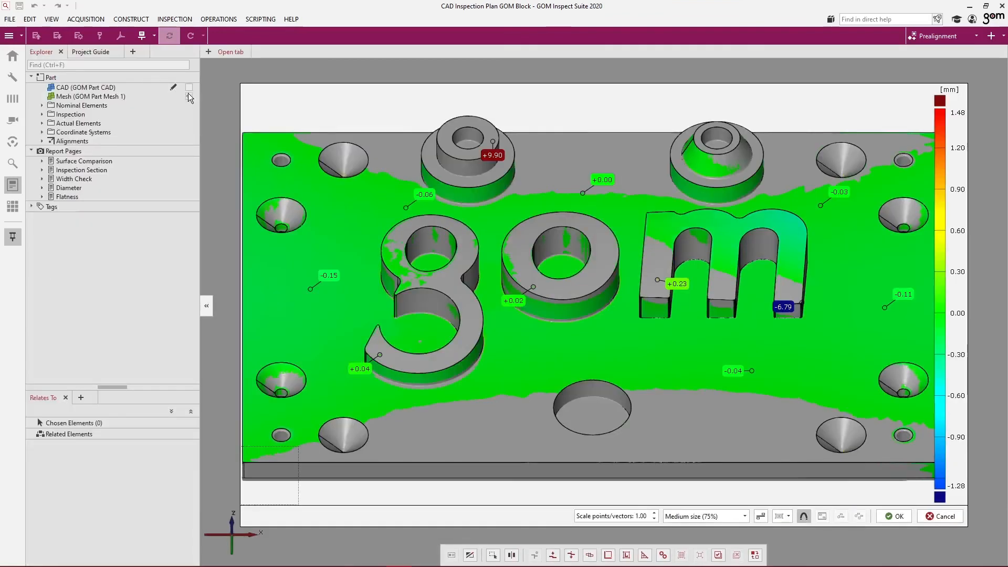
{"action": "left_click", "coordinate": [899, 516]}
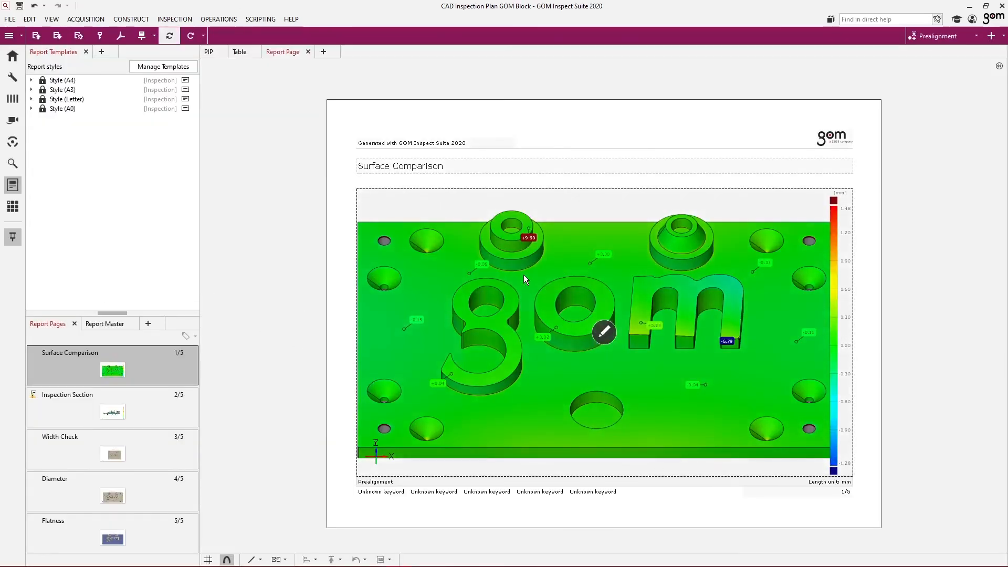
Review the Width Check, Diameter and Flatness report pages, and examine the surface comparison in the 3D inspection view.
{"action": "left_click", "coordinate": [112, 455]}
{"action": "left_click", "coordinate": [120, 496]}
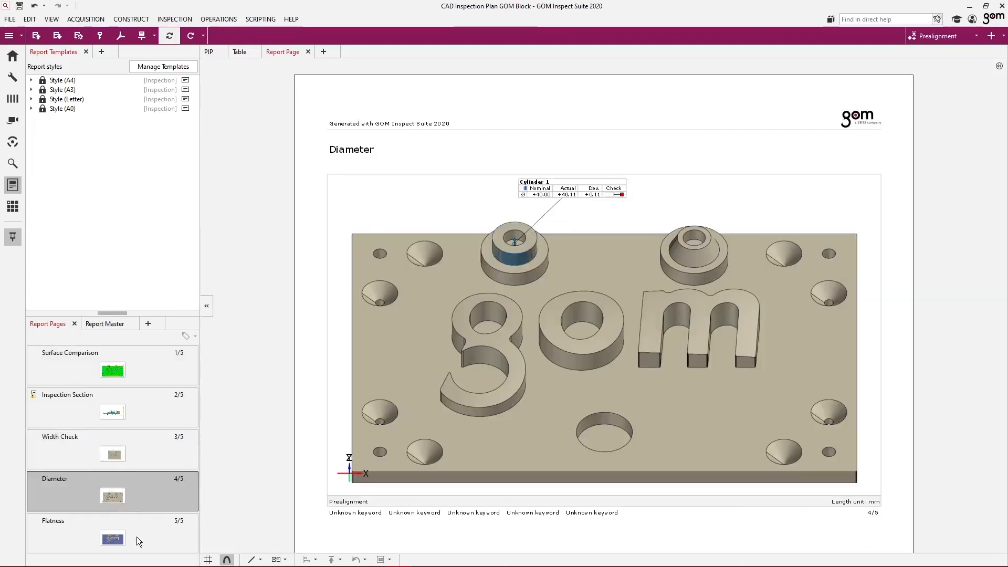
{"action": "left_click", "coordinate": [147, 532]}
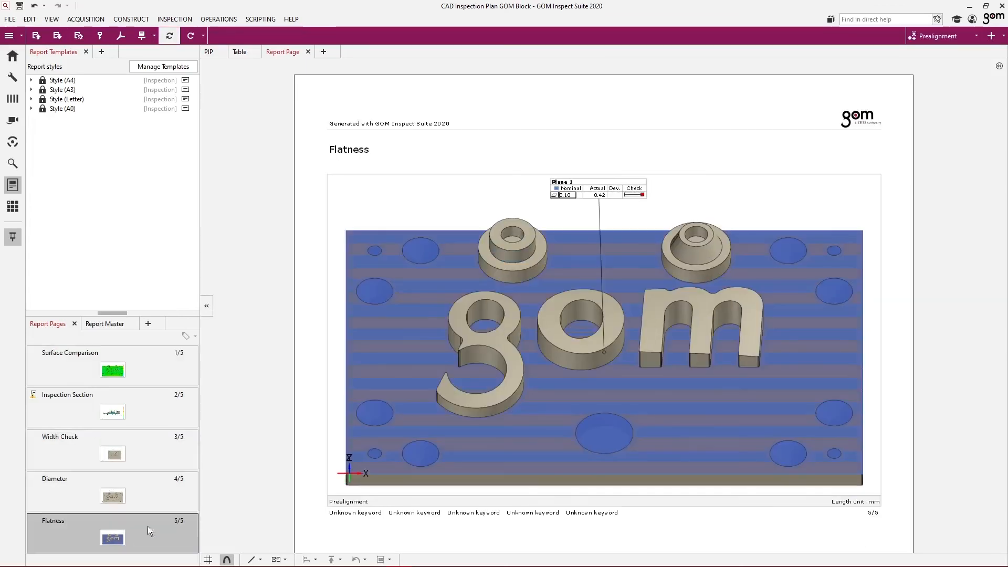
{"action": "left_click", "coordinate": [12, 163]}
{"action": "middle_click_drag", "start_coordinate": [503, 376], "coordinate": [560, 292]}
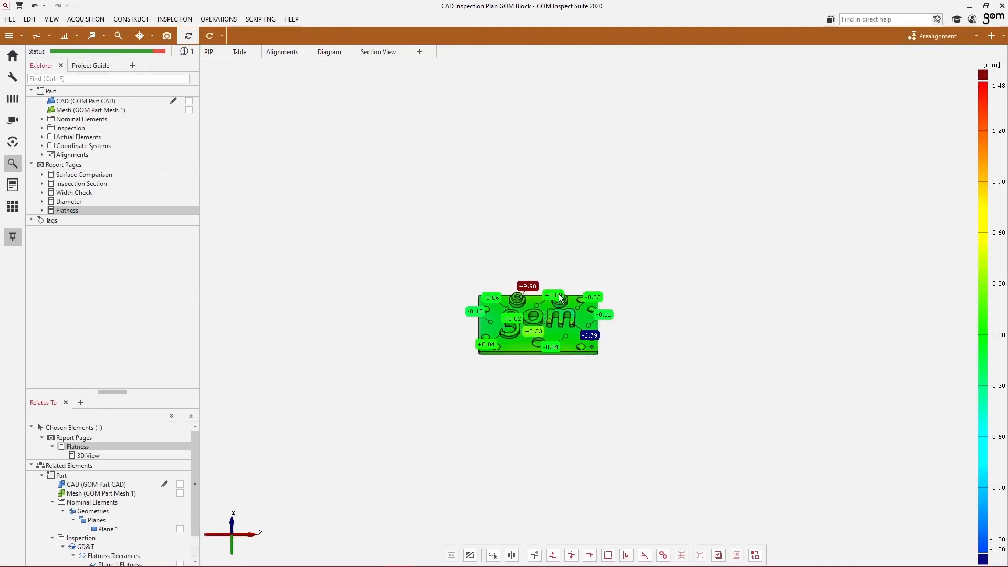
{"action": "scroll", "coordinate": [560, 292], "scroll_direction": "up", "scroll_amount": 5}
{"action": "left_click_drag", "start_coordinate": [534, 386], "coordinate": [539, 361]}
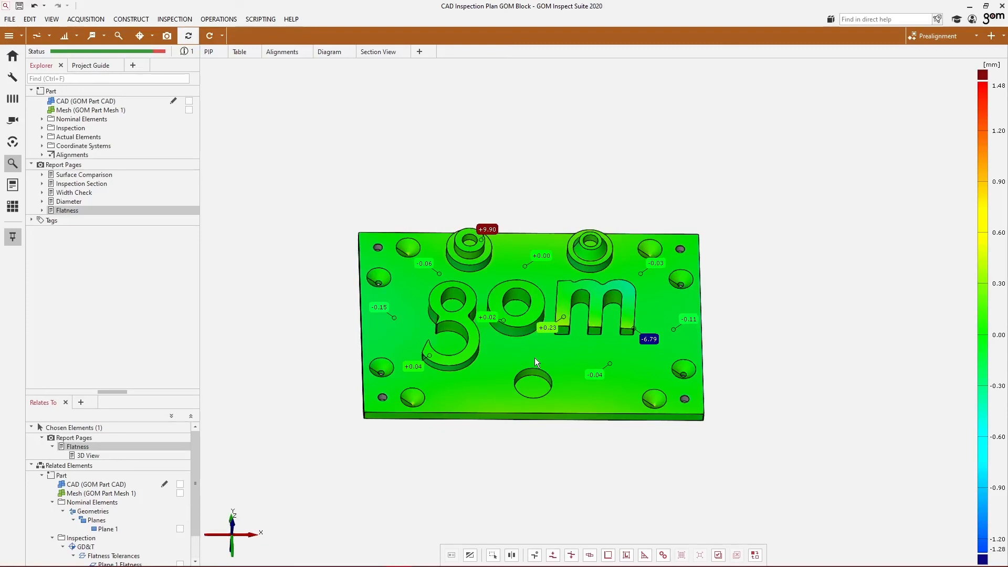
{"action": "left_click_drag", "start_coordinate": [534, 358], "coordinate": [525, 352]}
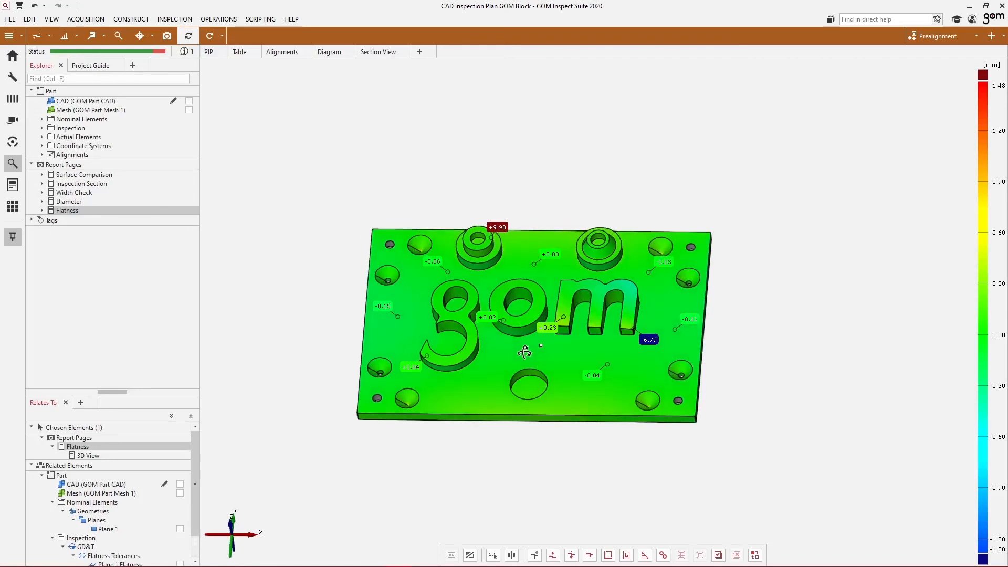